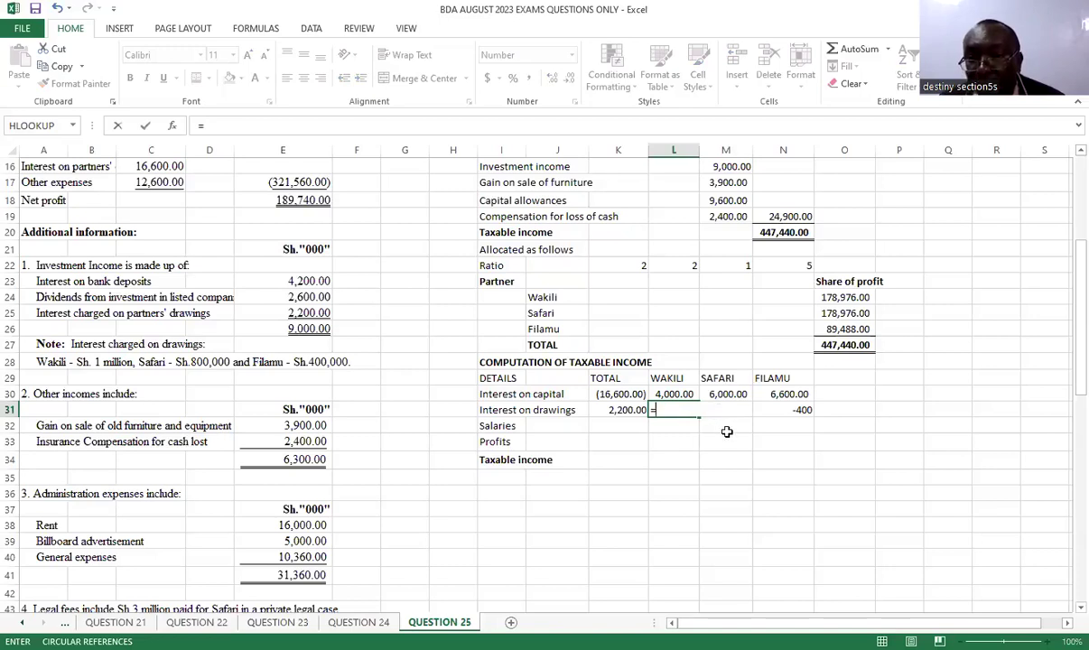
key(F2)
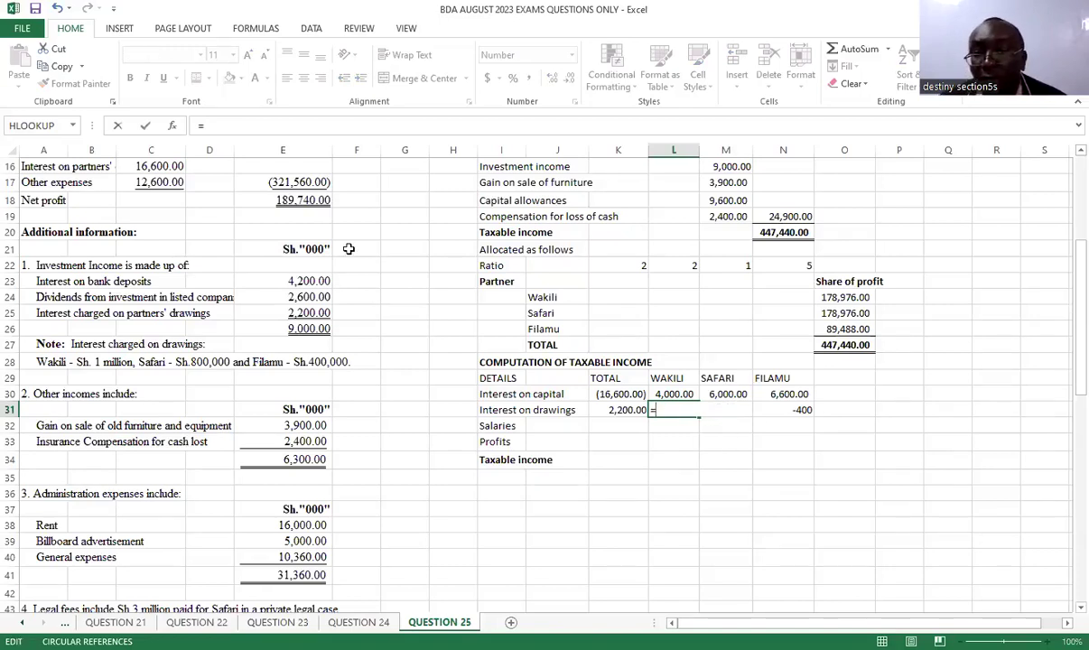
click(840, 425)
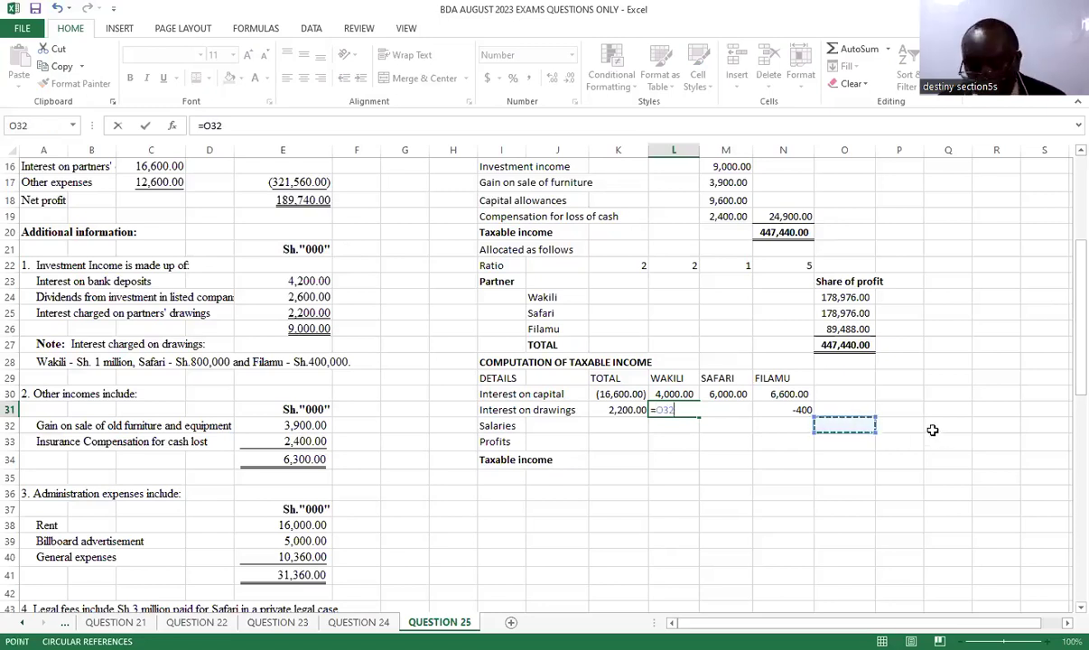
key(BackSpace)
key(Escape)
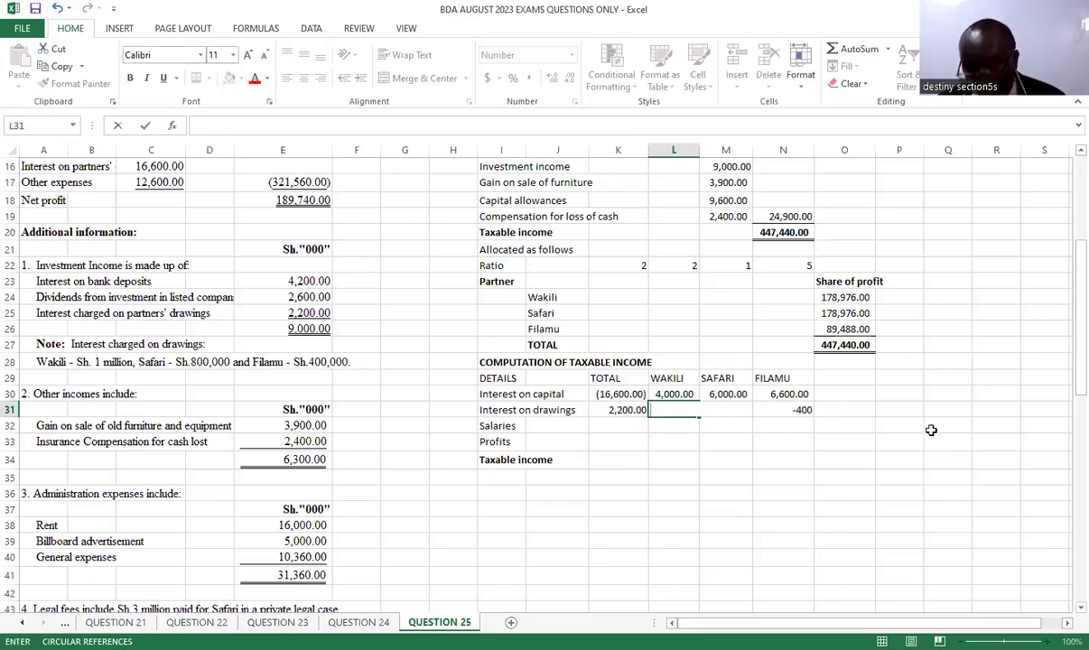
key(Return)
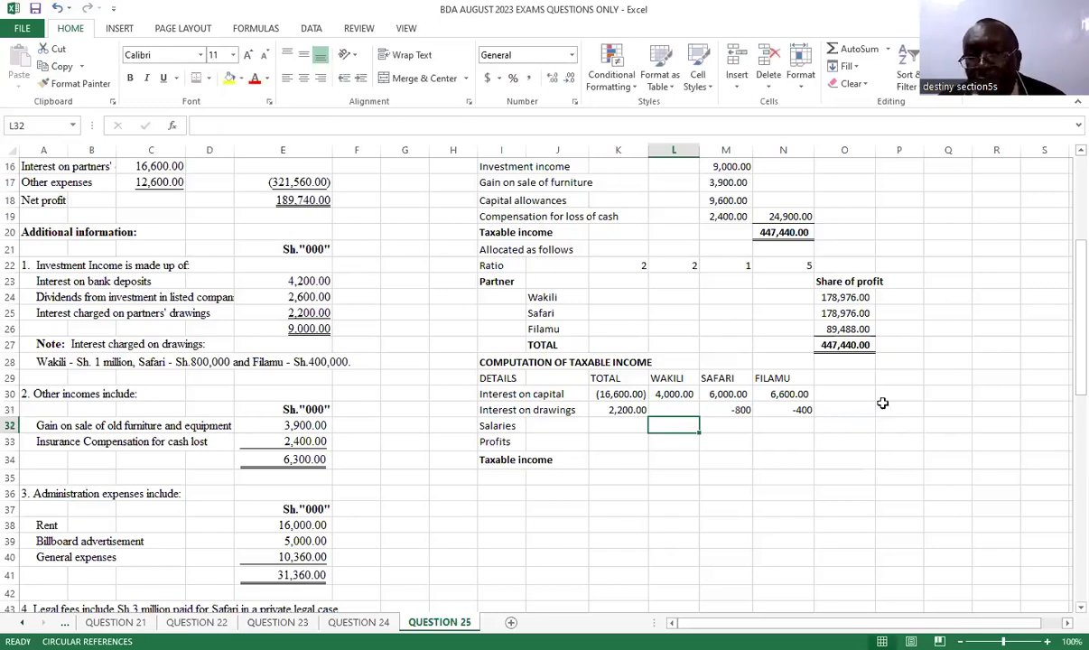
click(673, 410)
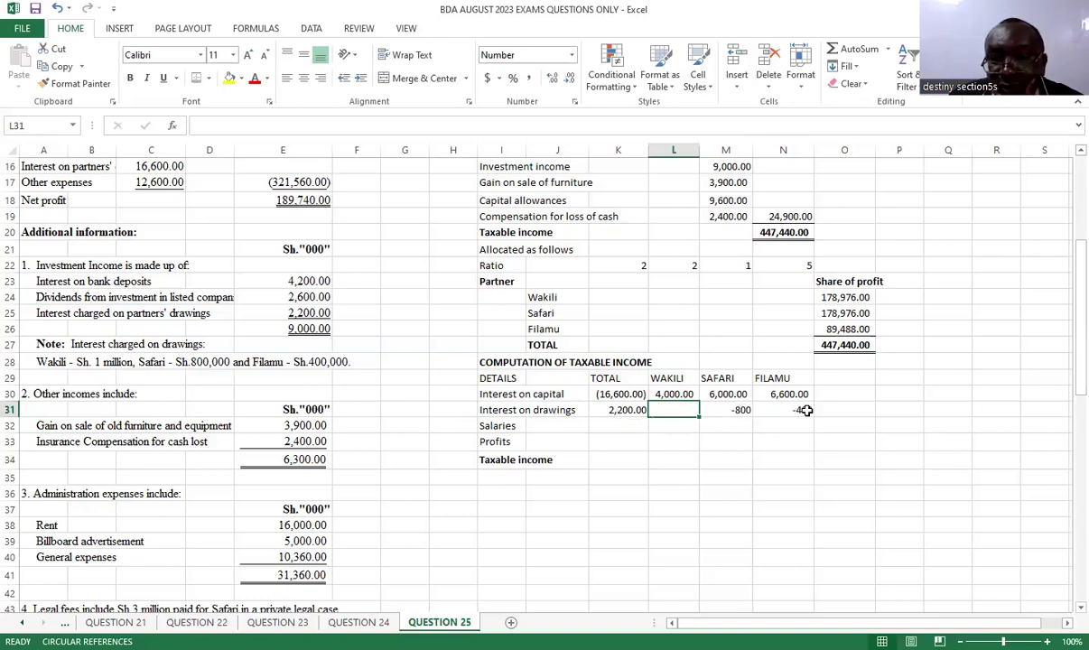
Step: Try the check formula =M31+N31-K31 for interest on drawings in P31, then undo the entry
click(897, 410)
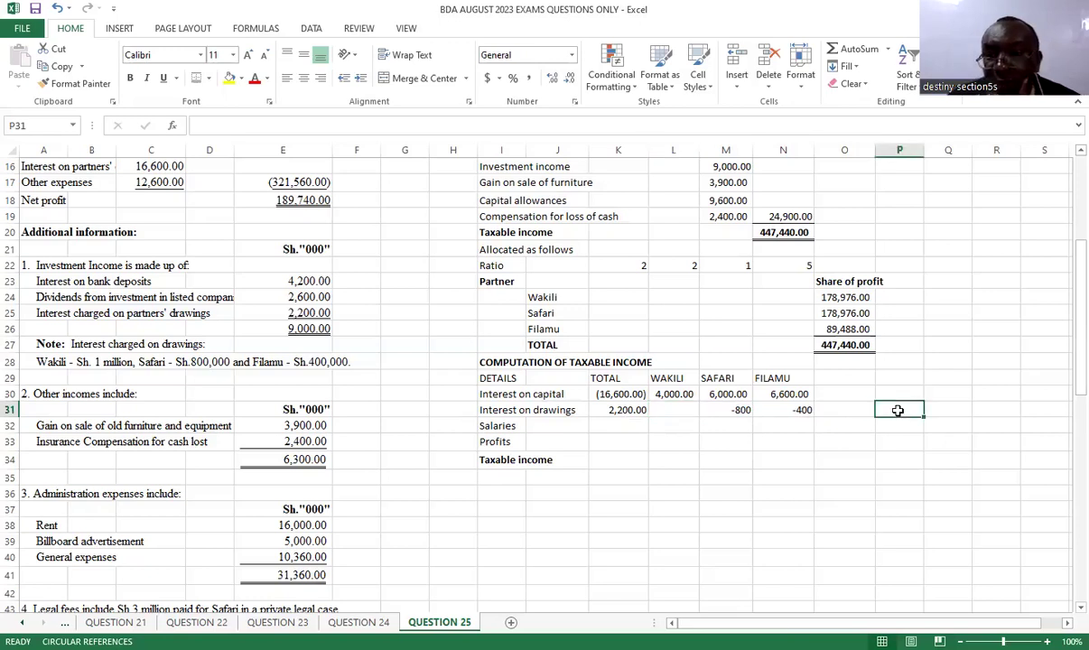
text(=)
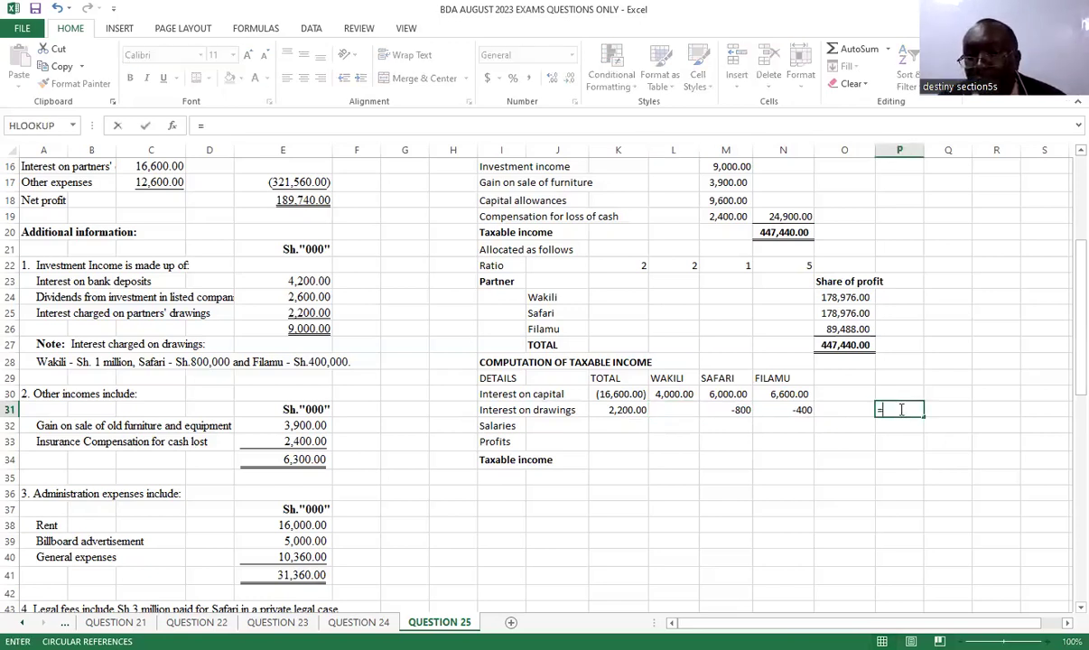
click(742, 410)
text(+)
click(795, 410)
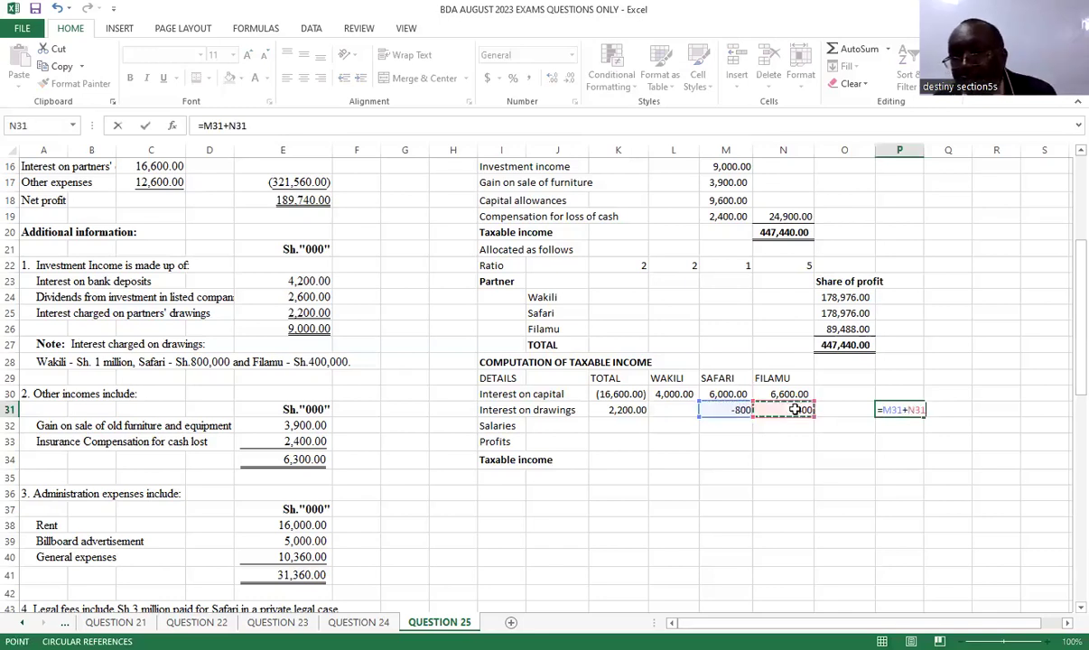
text(-)
click(628, 410)
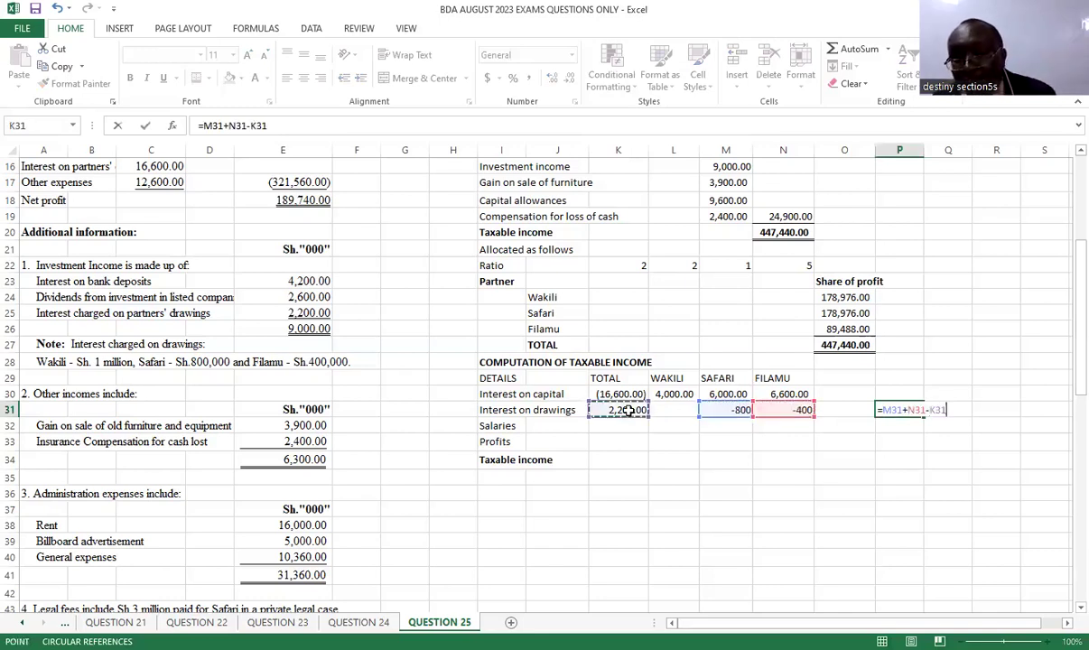
key(Return)
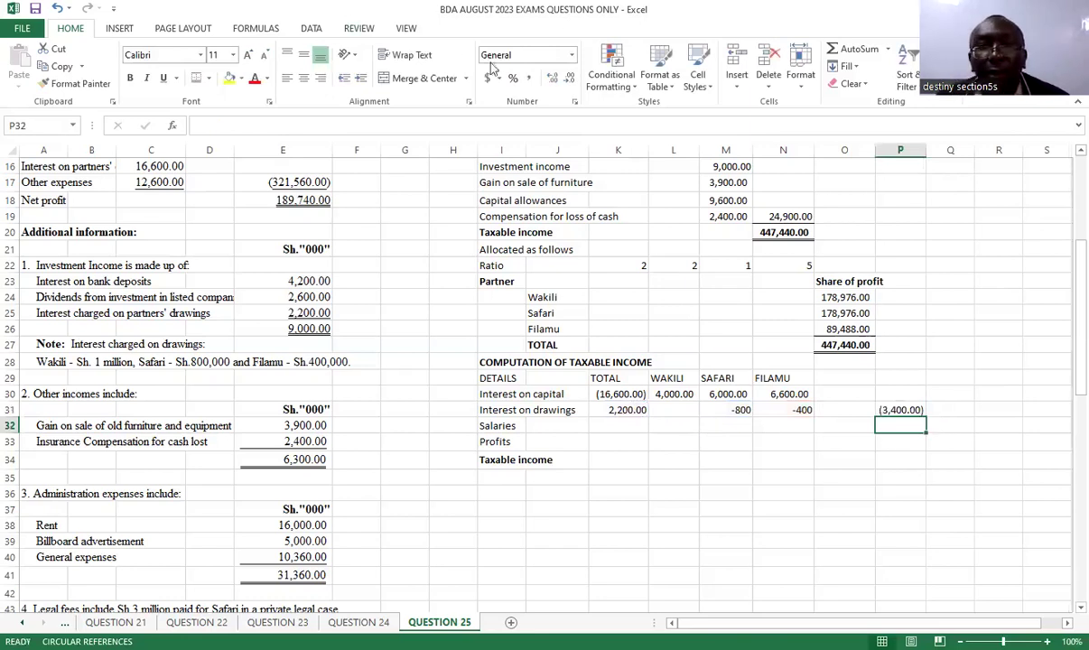
click(58, 9)
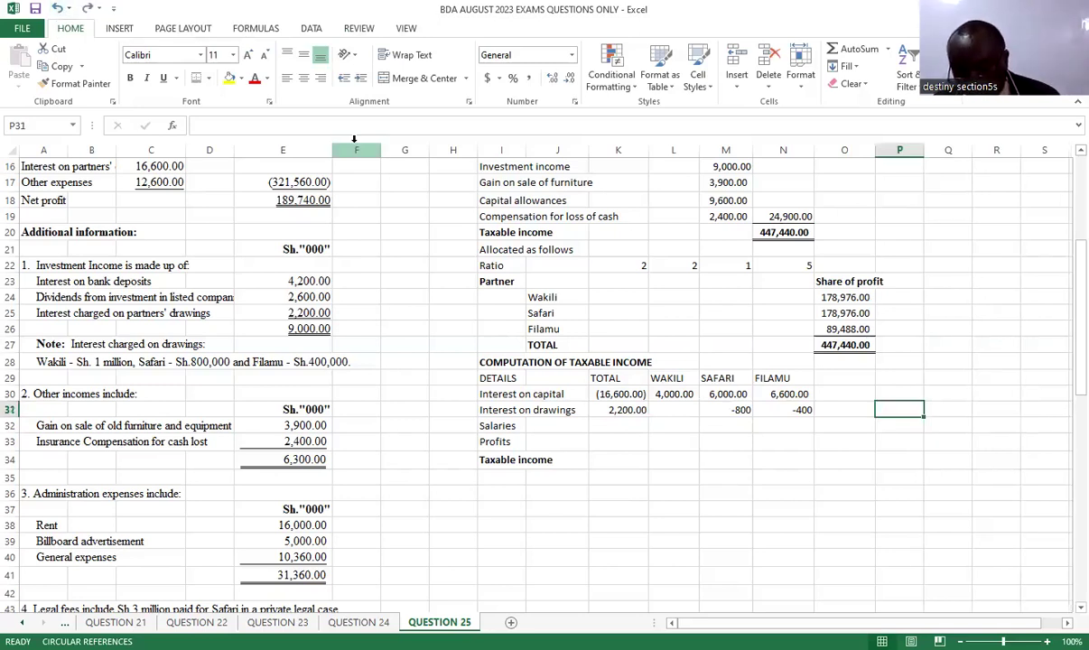
Step: Try the check formula =M31-N31+K31 in P31, then clear the cell
text(=)
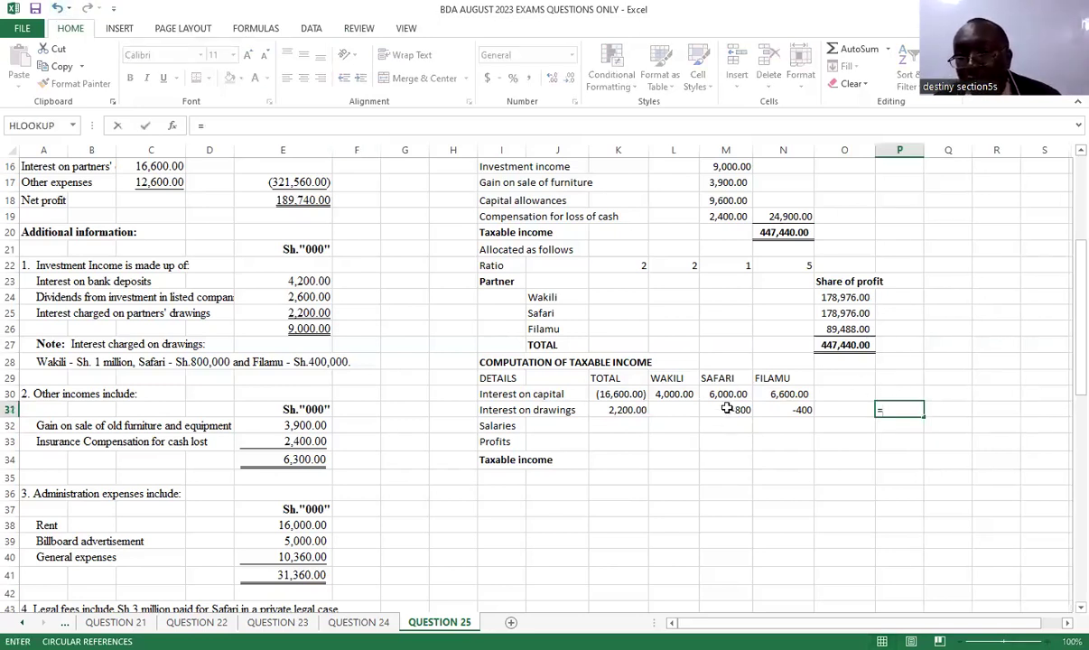
click(727, 409)
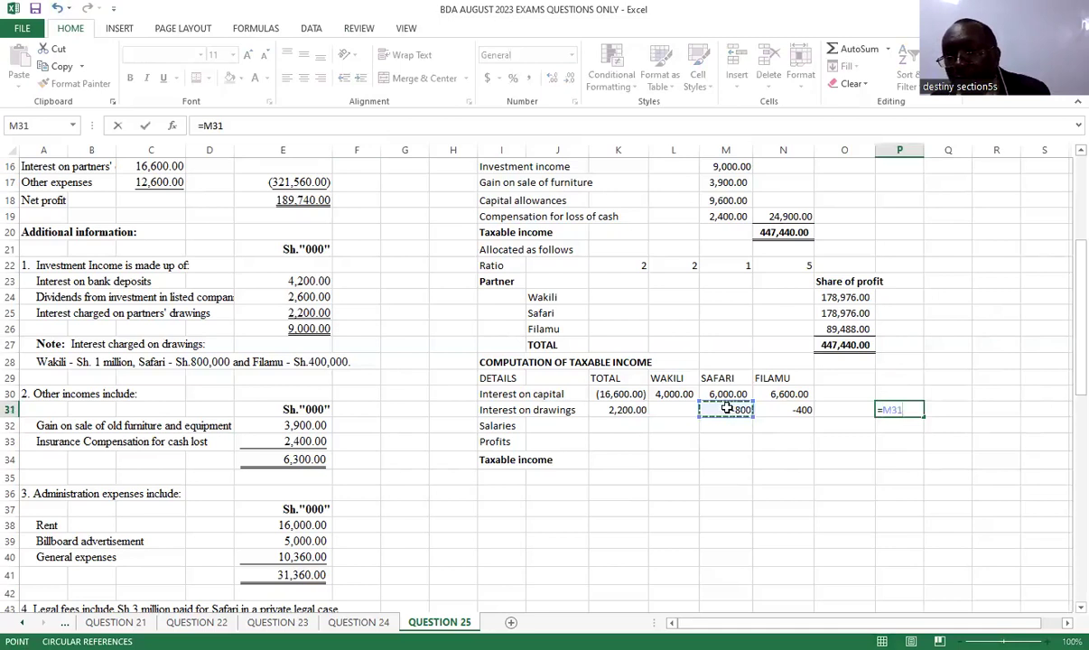
text(-)
click(802, 409)
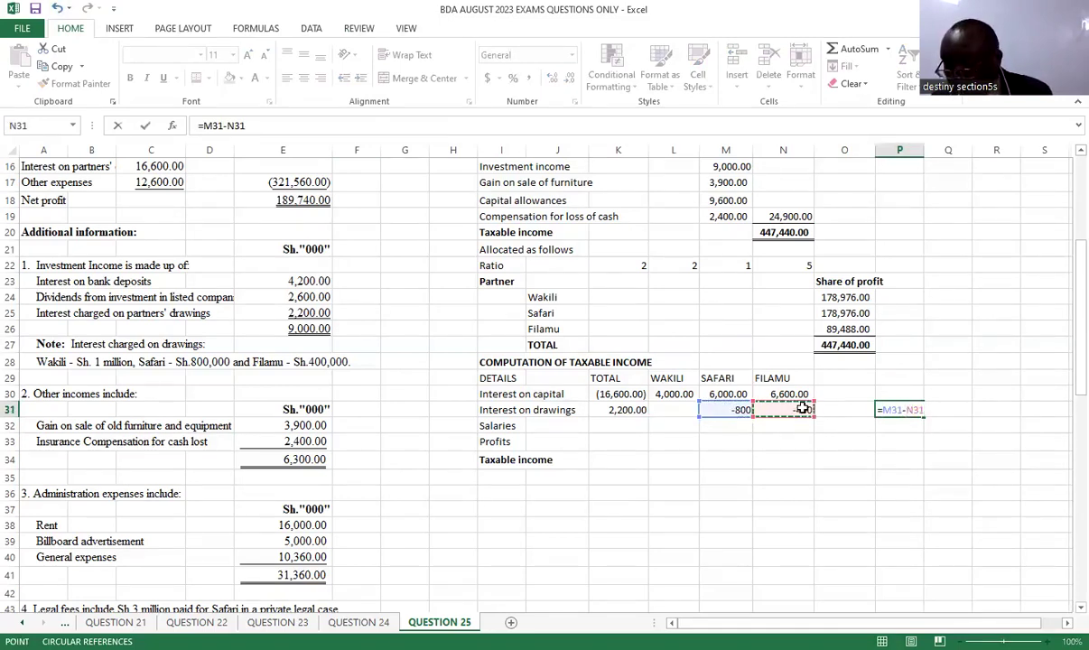
text(+)
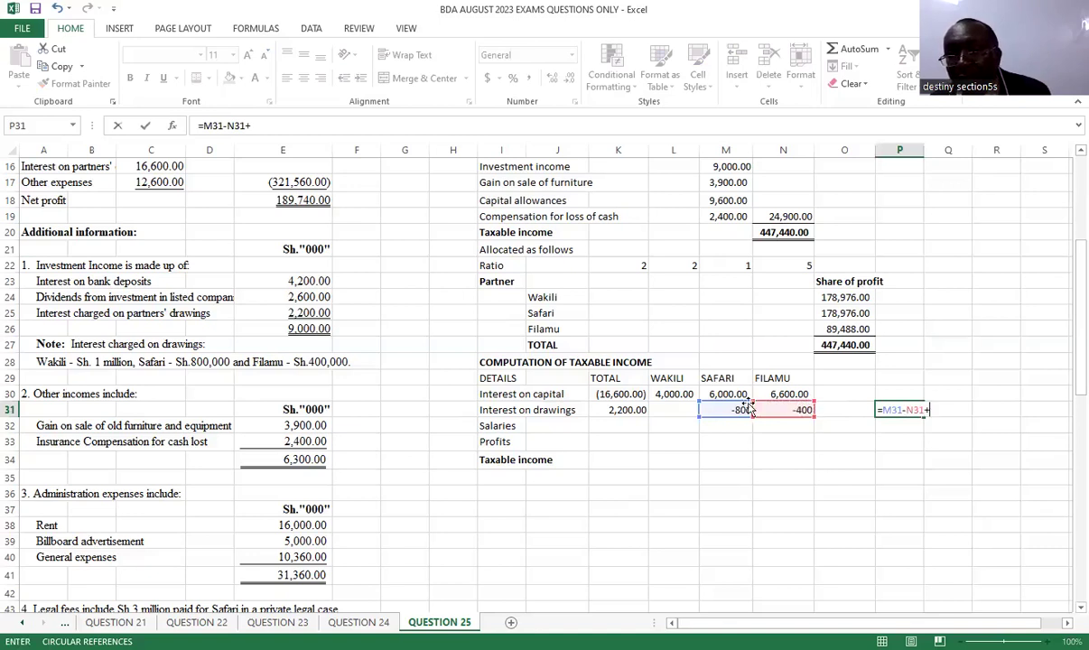
click(630, 410)
key(Return)
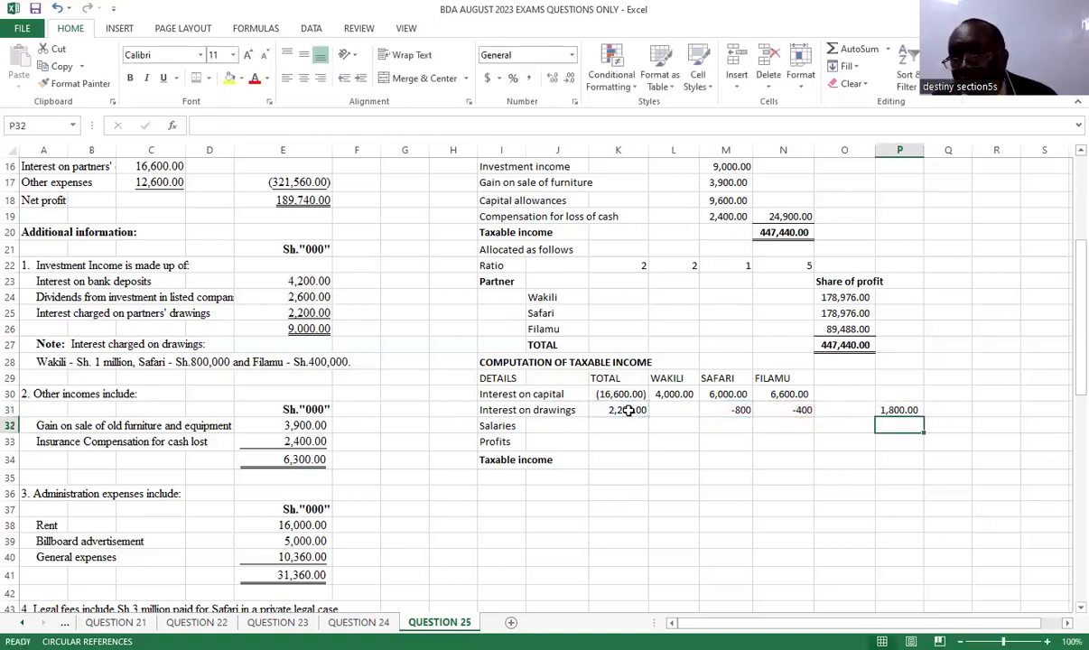
click(896, 410)
double_click(897, 410)
key(Escape)
key(BackSpace)
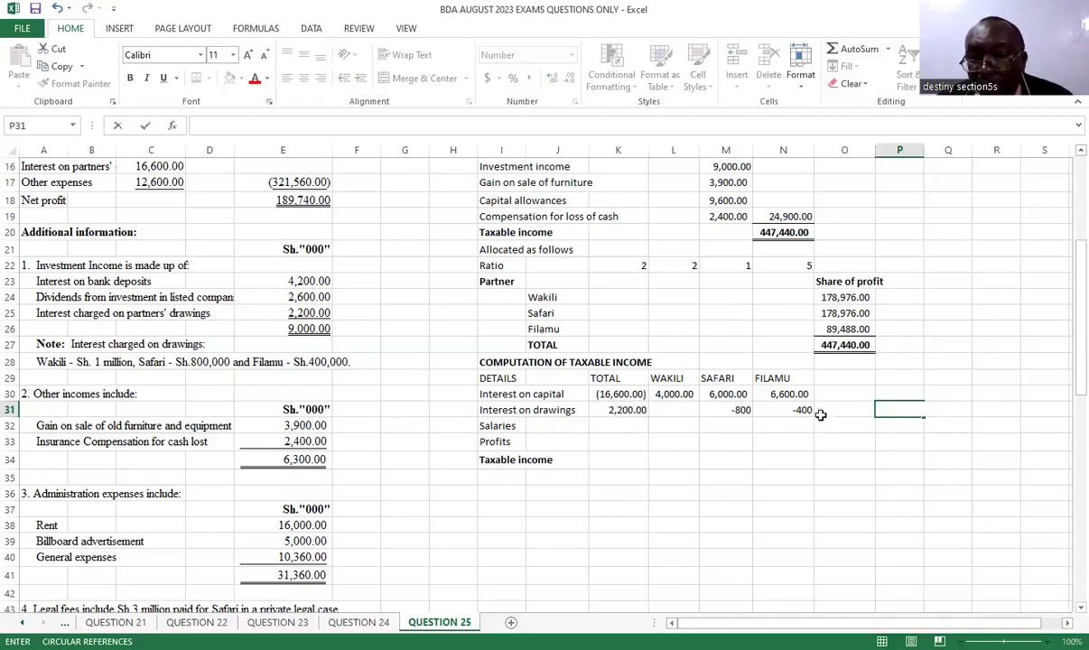
Step: Try =-K31+M31+N31 as the first partner's interest on drawings in L31, then undo the entry
click(669, 409)
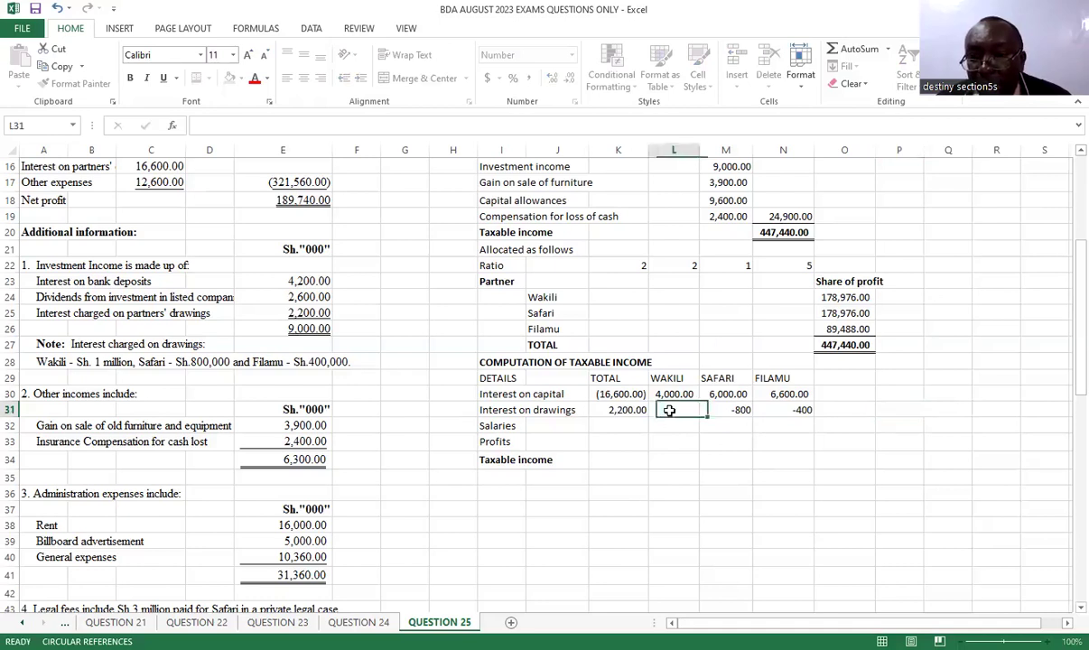
text(=-)
click(613, 410)
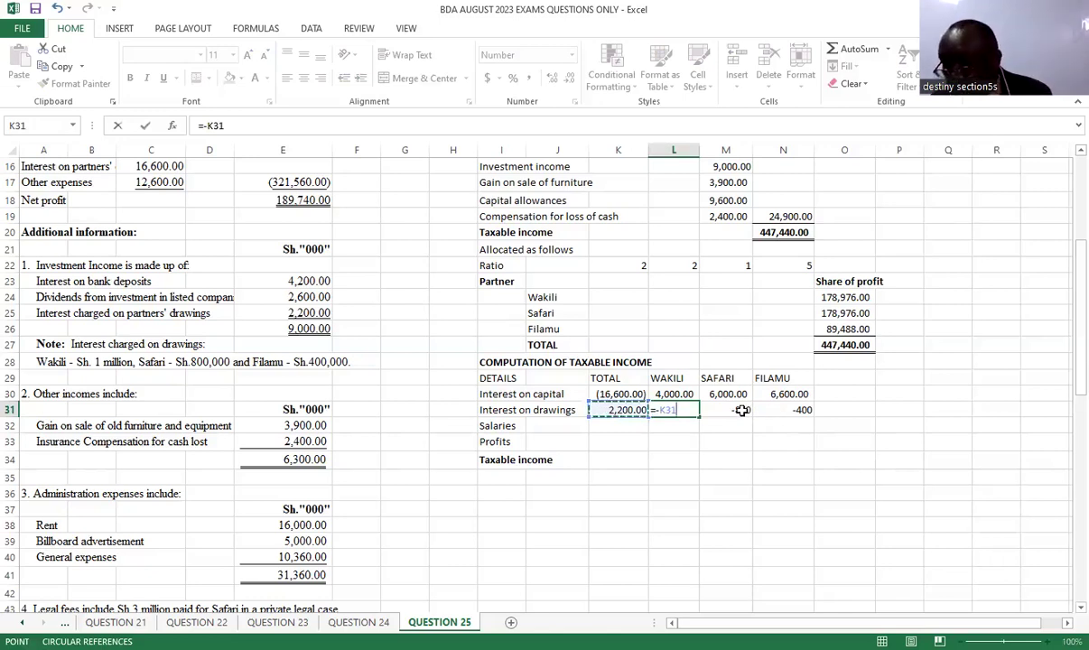
text(+)
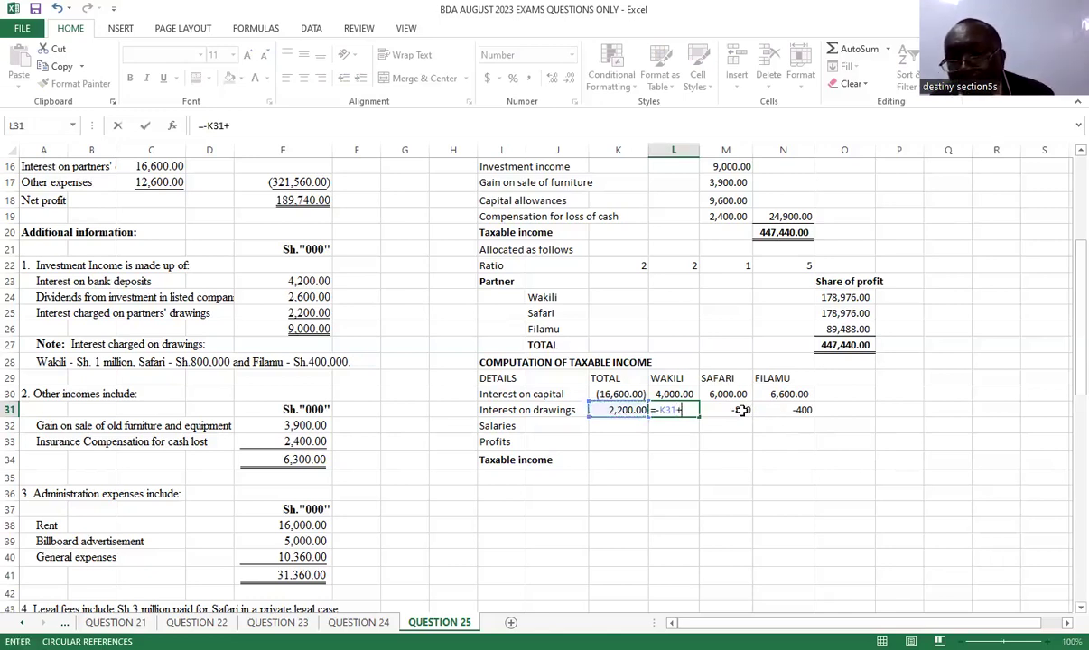
click(735, 410)
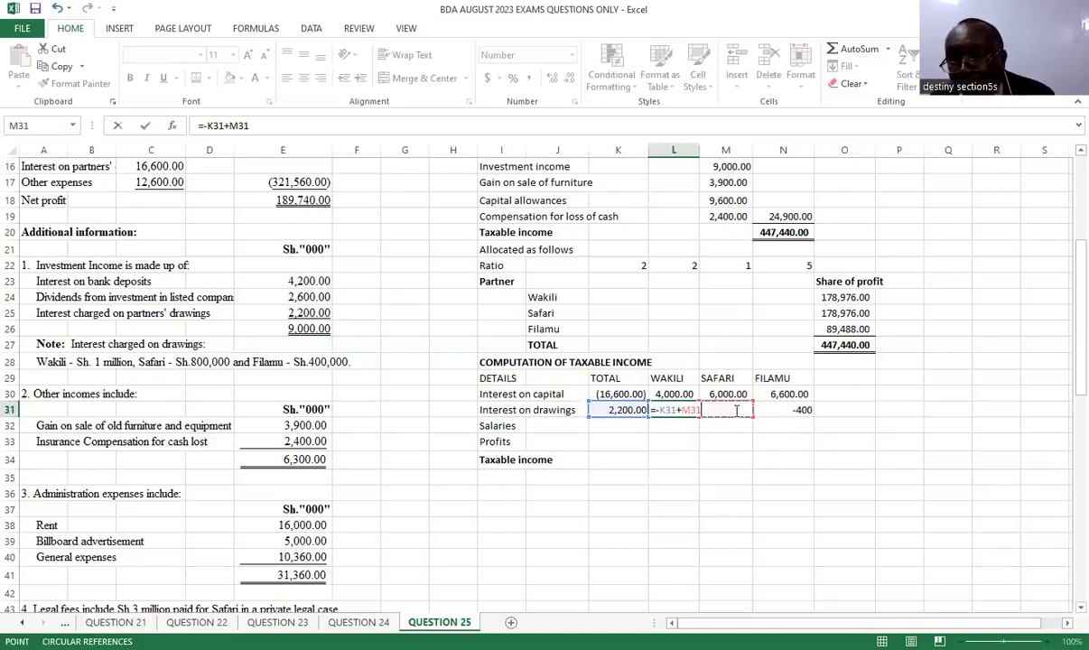
text(+)
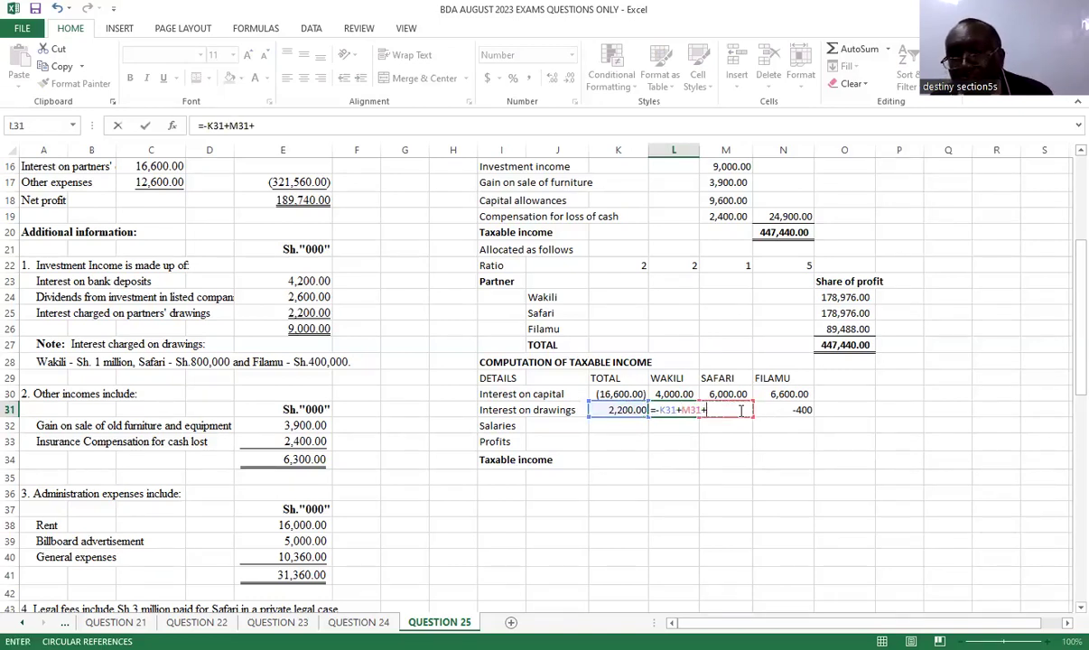
click(802, 410)
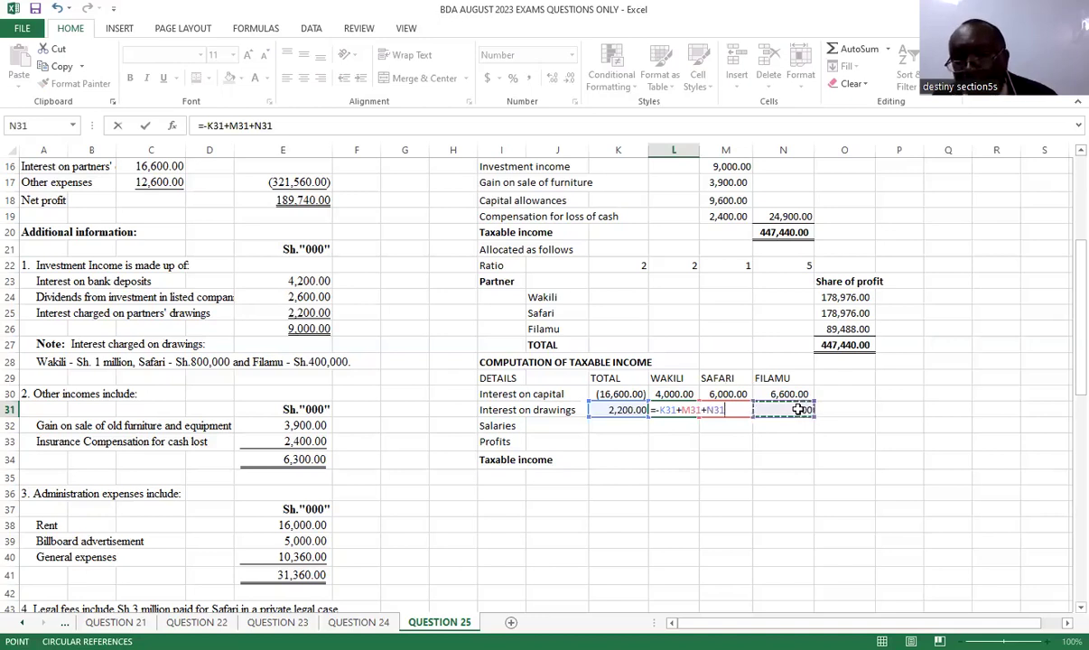
key(Return)
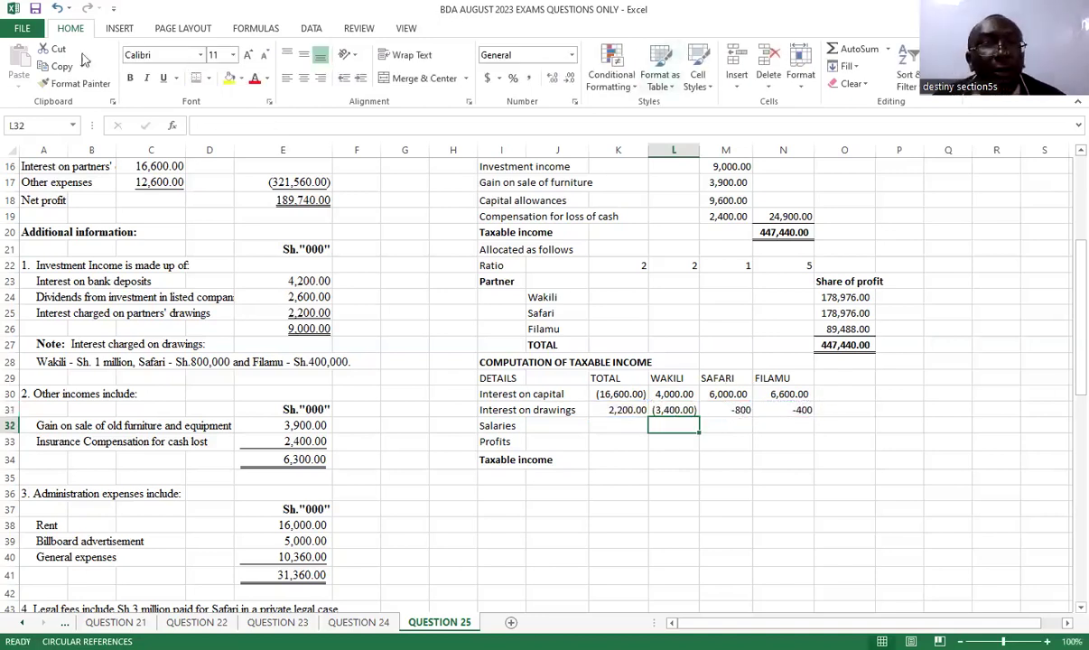
click(55, 8)
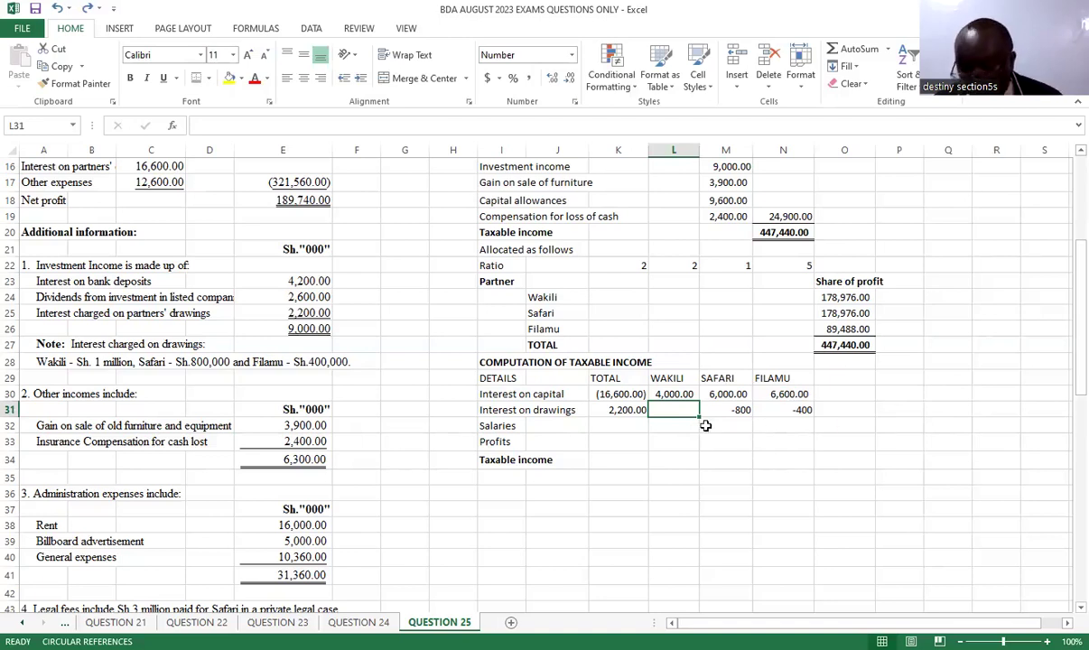
Step: Enter =-K31-M31-N31 in L31 to compute the first partner's interest on drawings
text(=)
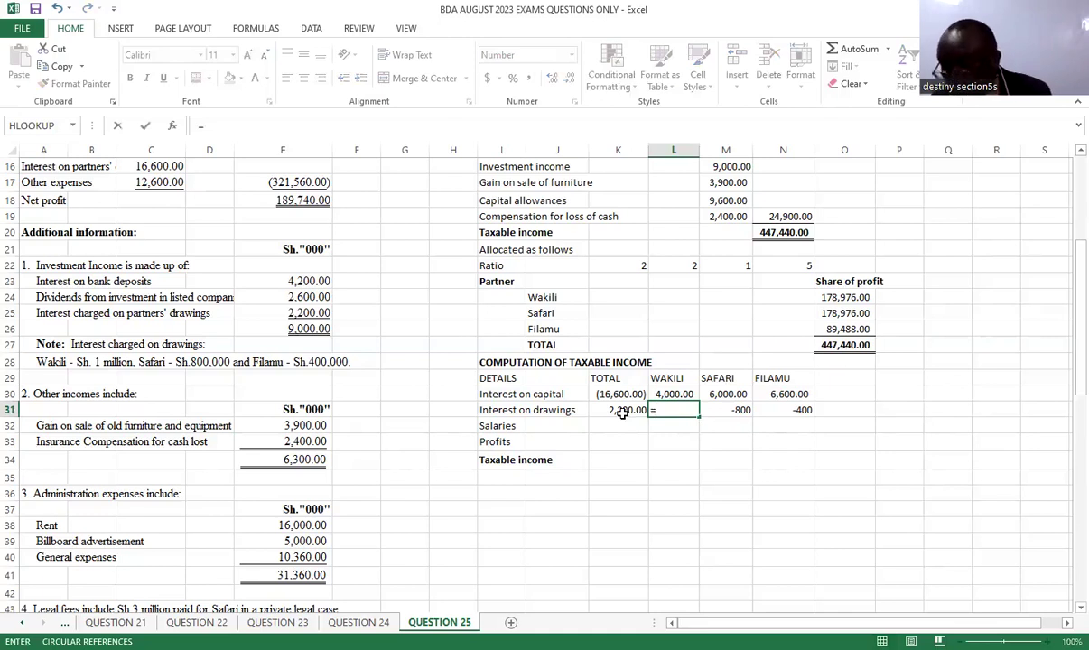
text(-)
click(621, 412)
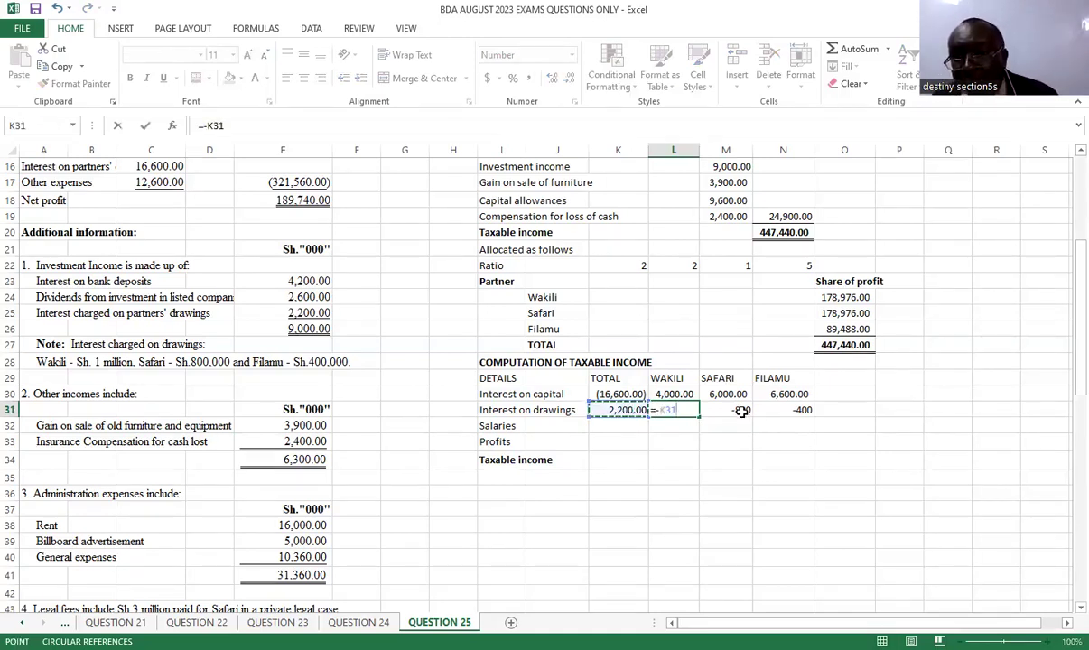
text(-)
click(739, 410)
text(-)
click(798, 411)
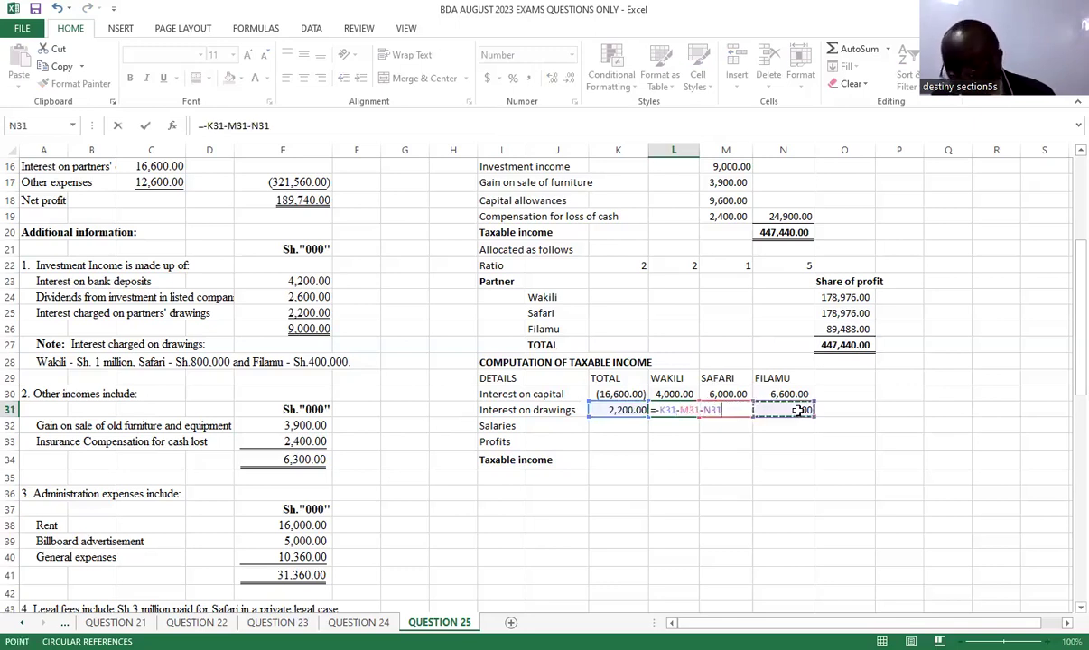
key(Return)
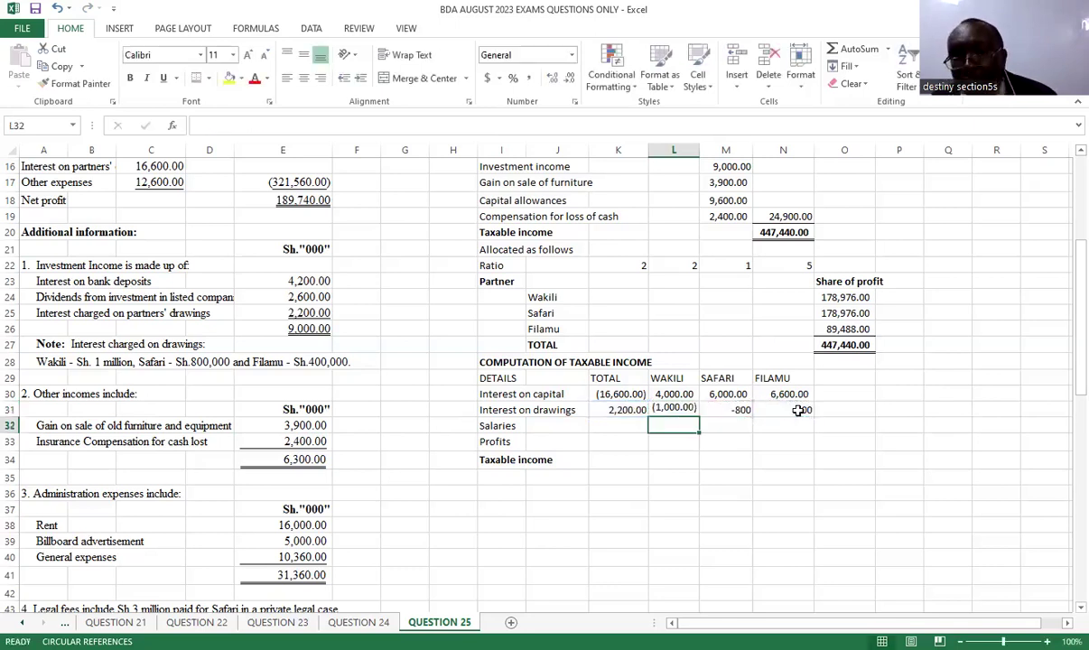
click(722, 442)
click(727, 412)
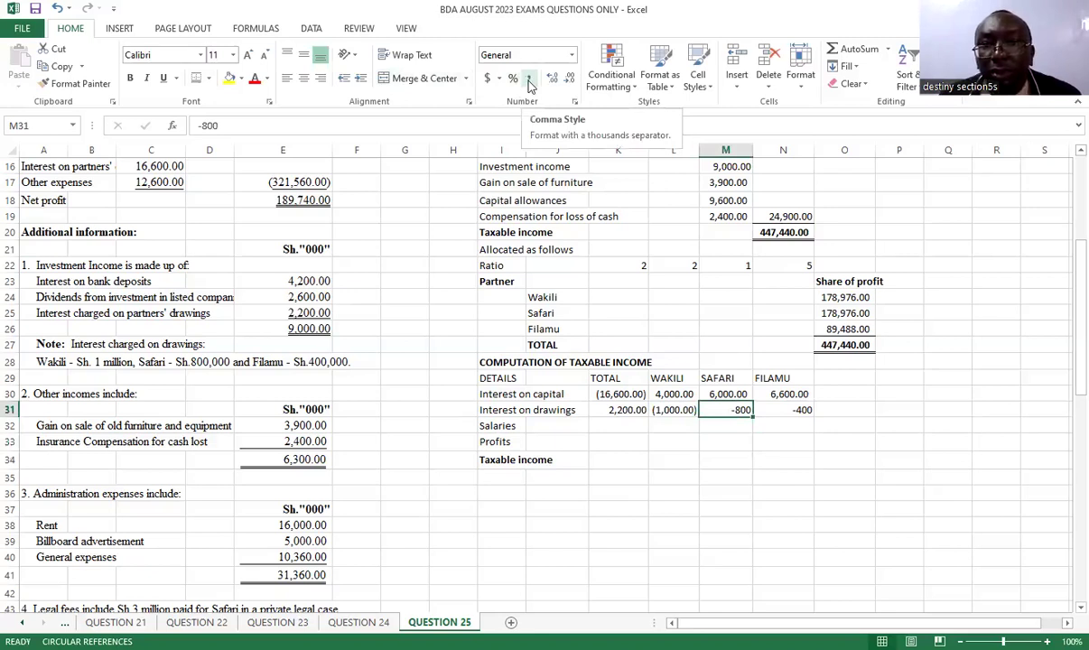
click(768, 441)
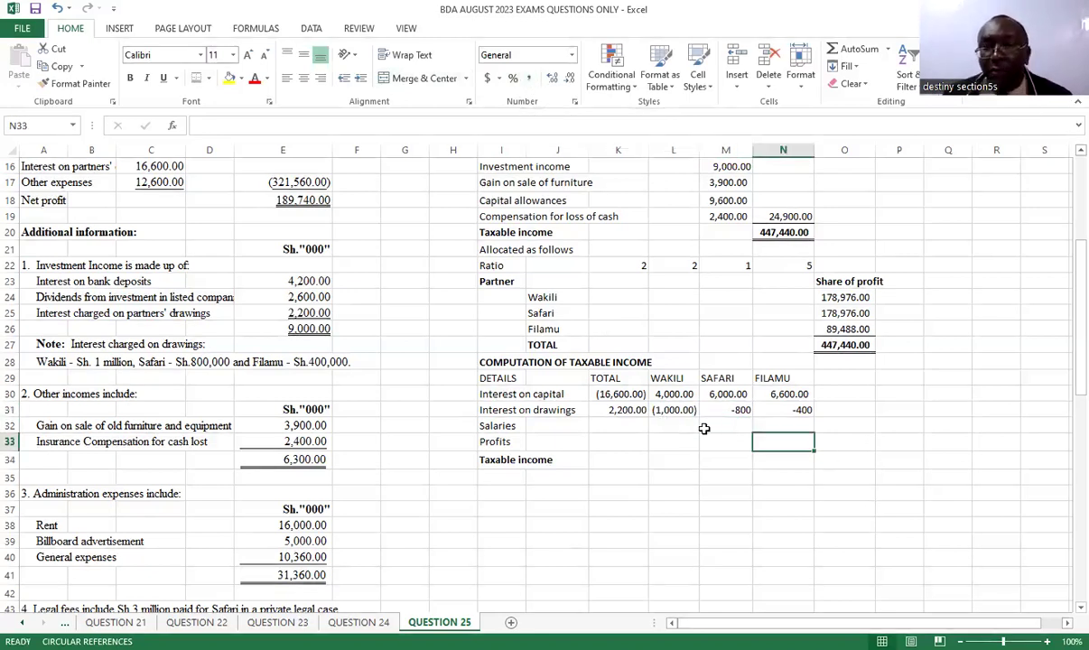
Step: Enter =-C62 in K32 to bring the partners' total salaries into the computation as a negative amount
click(623, 425)
text(=)
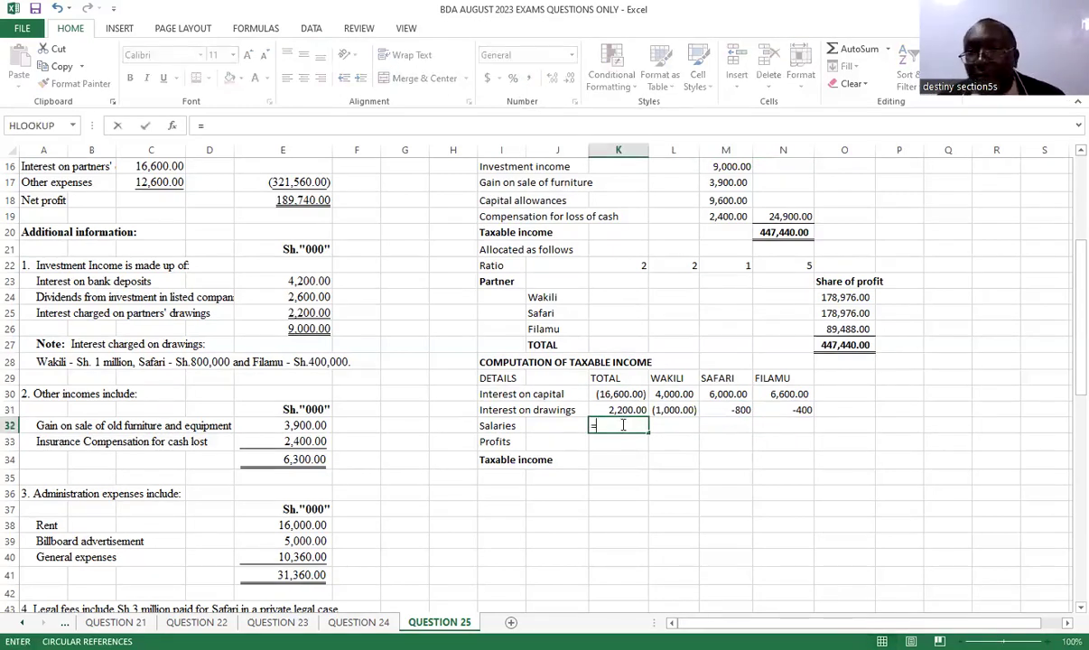
scroll(622, 424, up, 3)
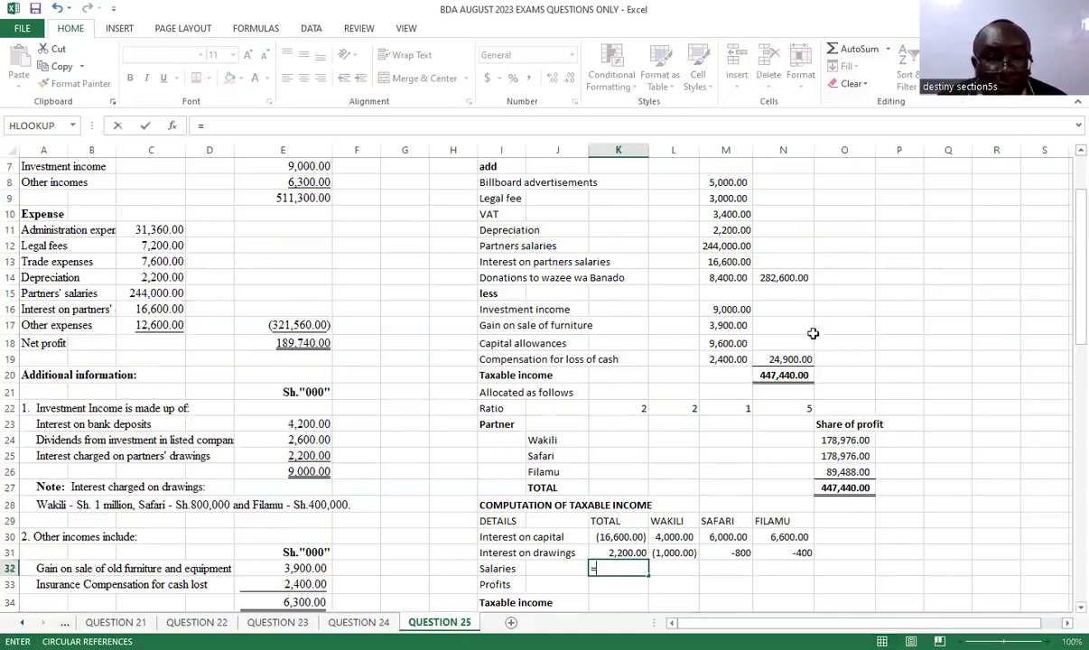
scroll(253, 478, down, 12)
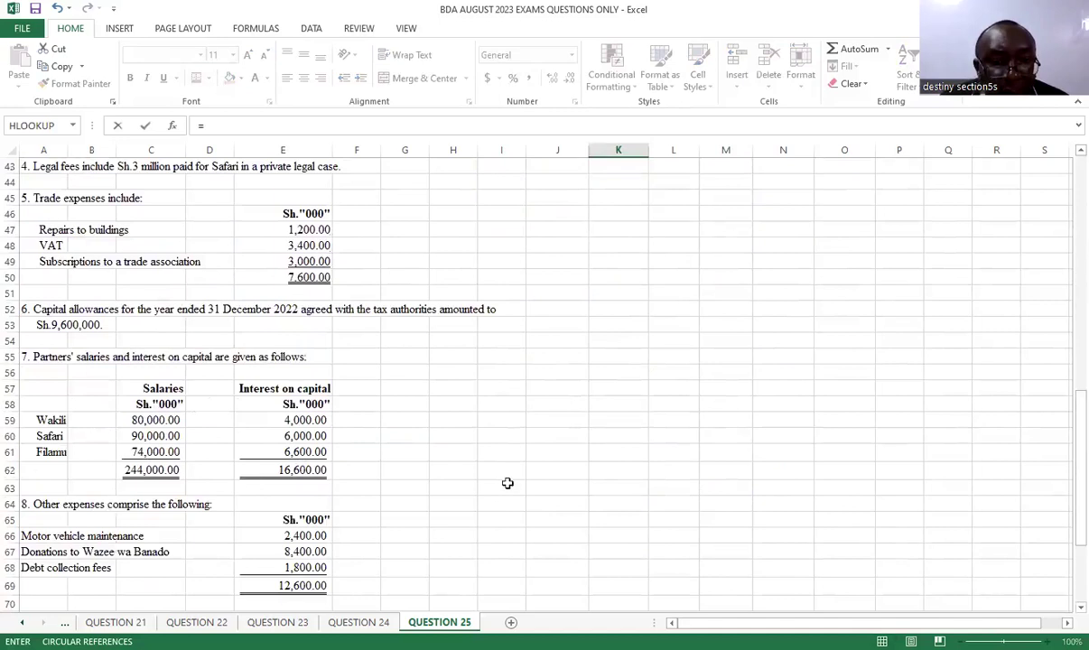
click(150, 470)
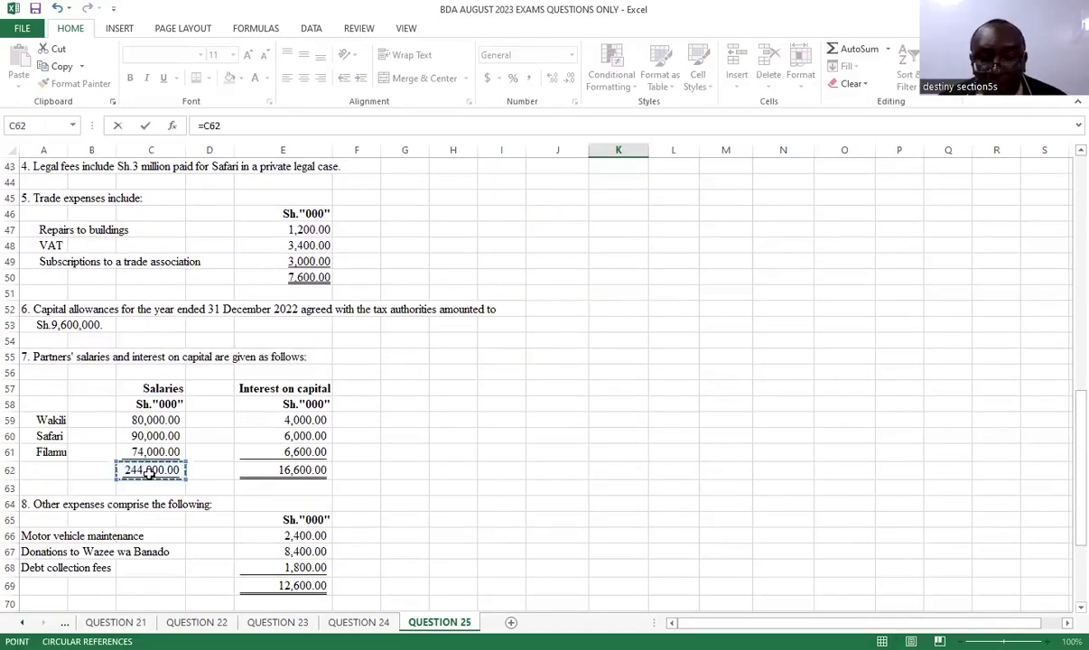
scroll(149, 473, up, 7)
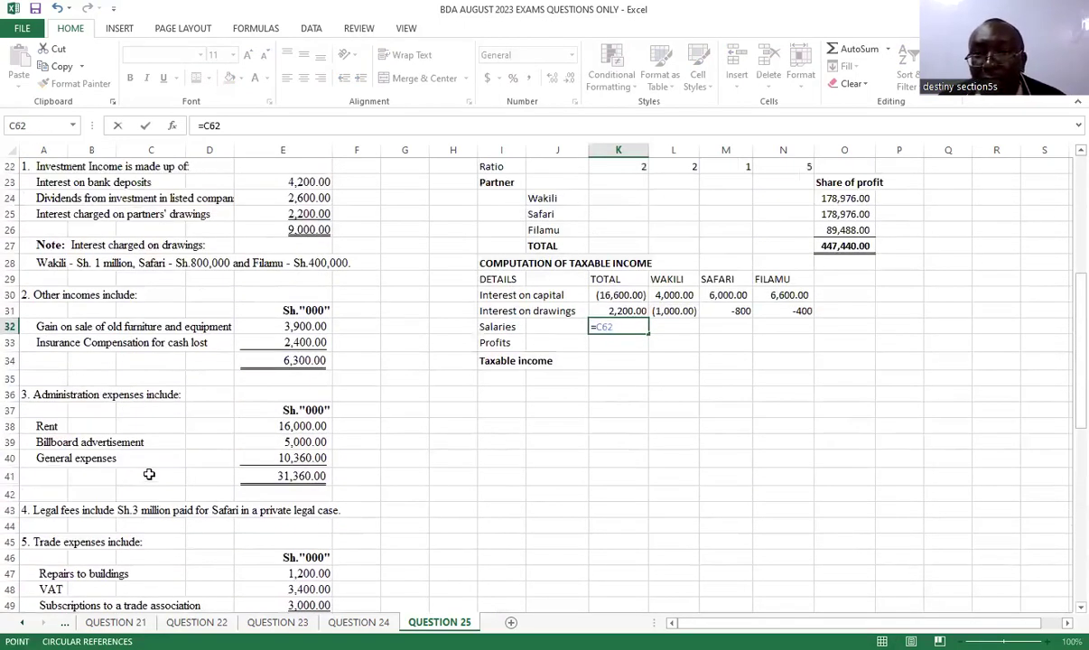
key(BackSpace)
key(BackSpace)
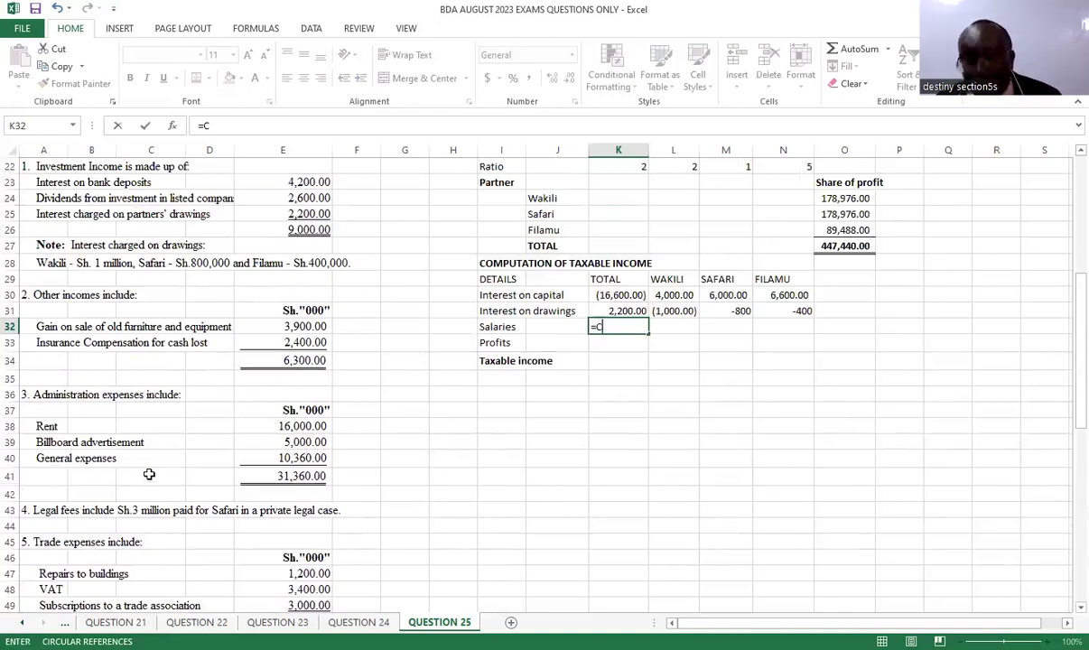
scroll(149, 473, down, 9)
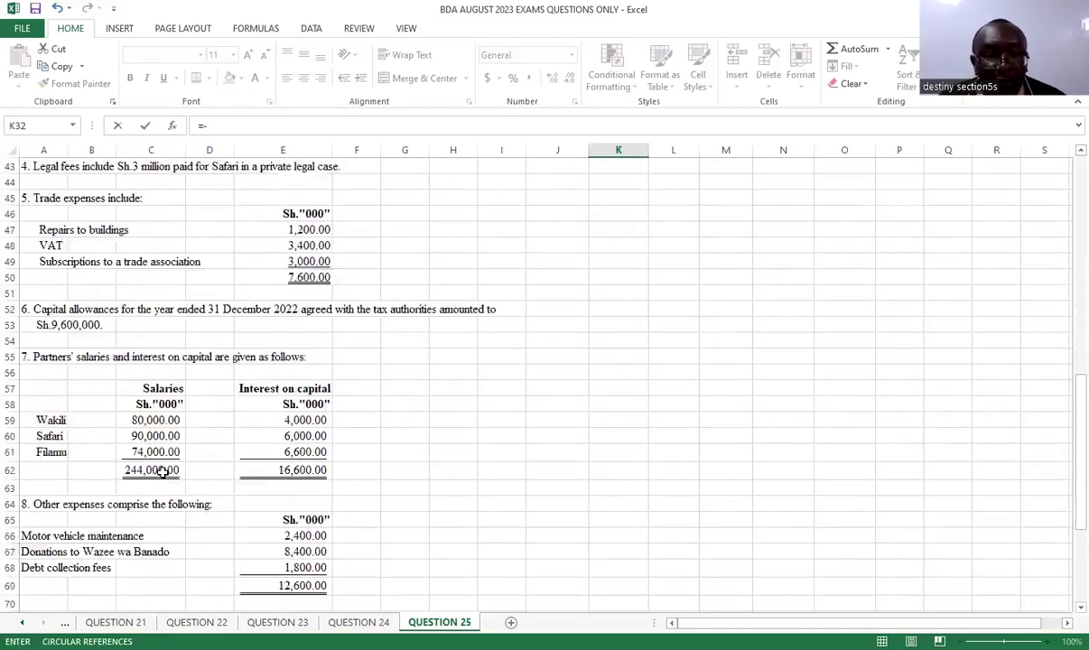
click(150, 377)
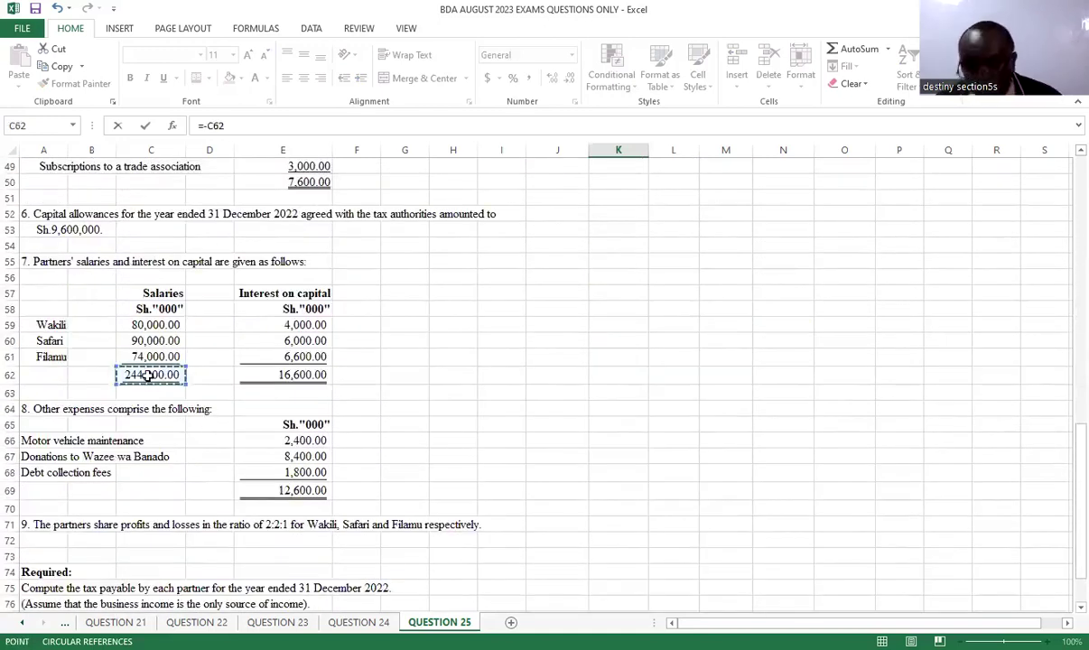
key(Return)
Step: Enter =C59 in L32 as the first partner's salary, linked from the salaries table in note 7
scroll(869, 420, up, 3)
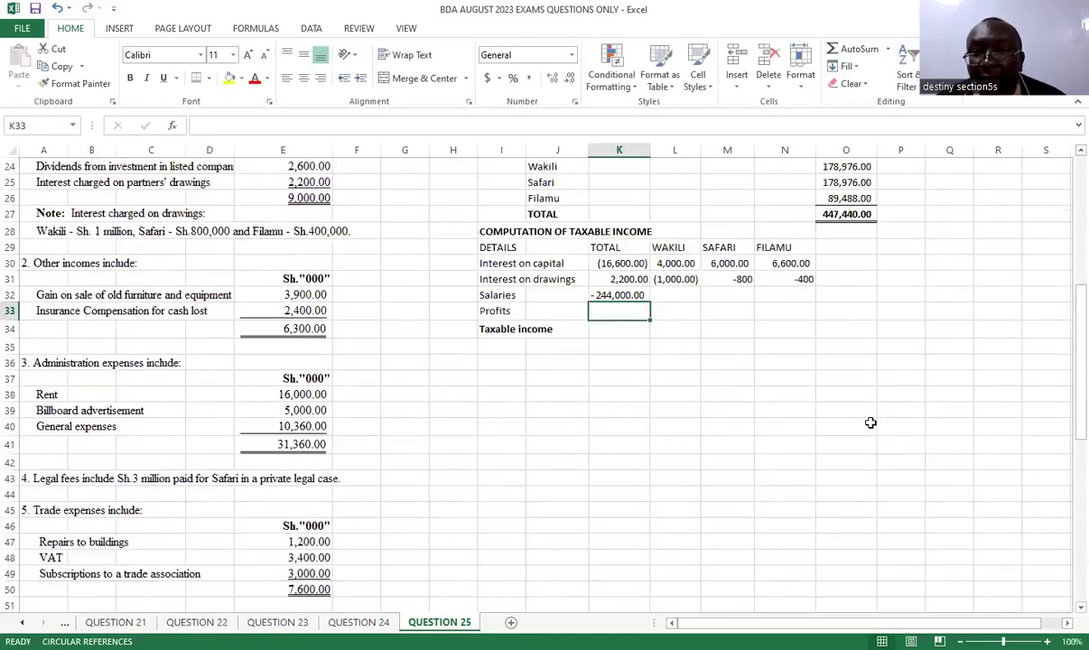
click(673, 294)
text(=)
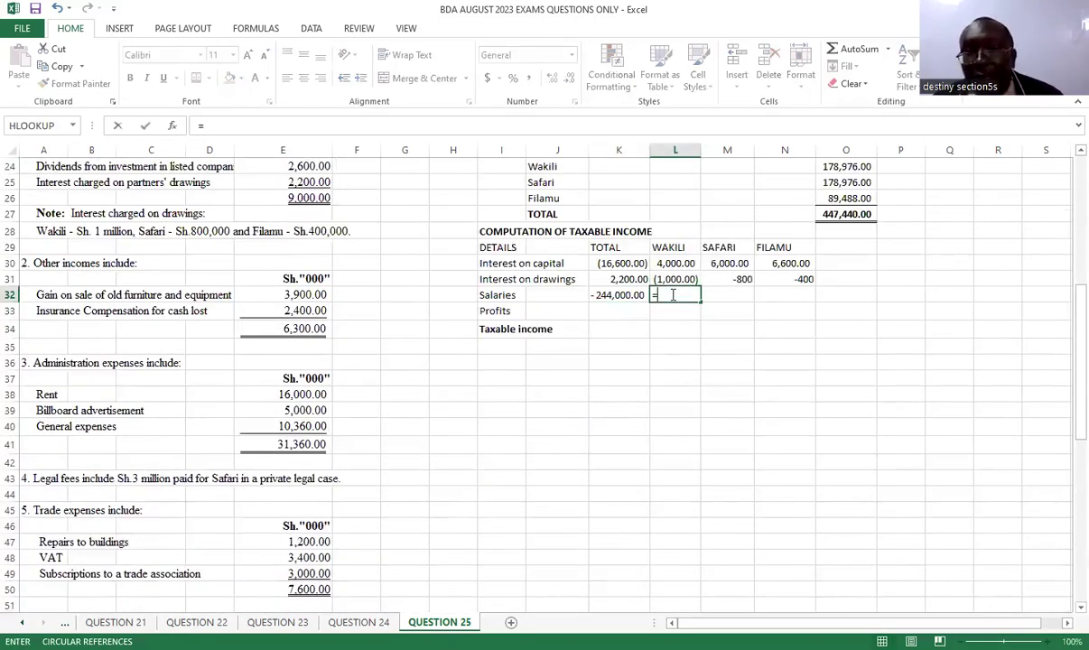
scroll(669, 349, down, 6)
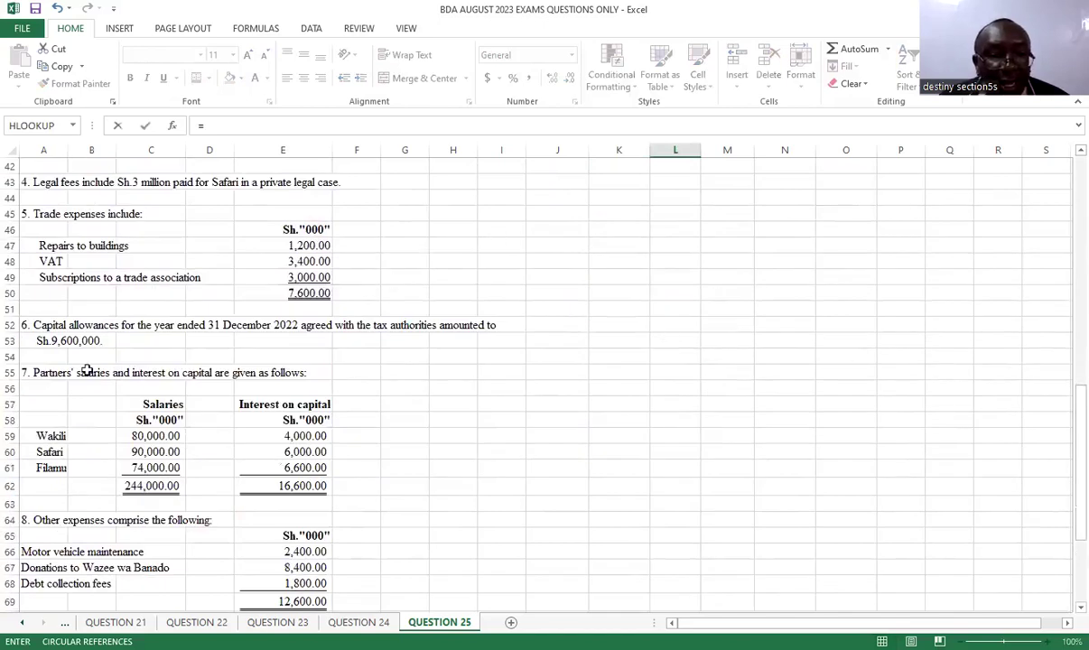
click(153, 436)
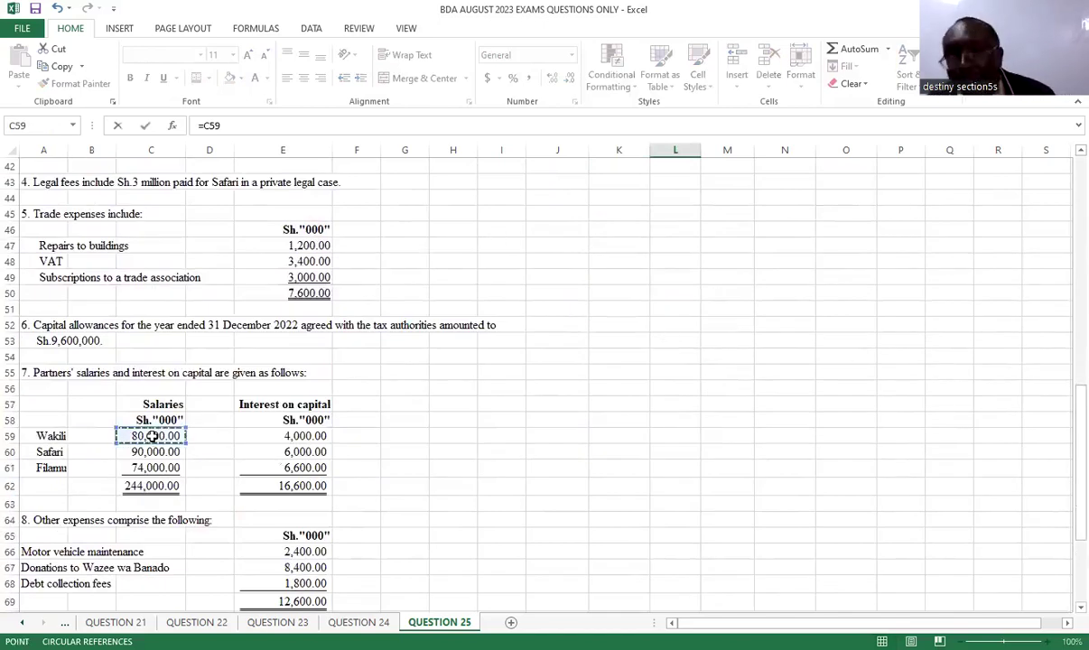
key(Return)
Step: Enter =C60 in M32 as the second partner's salary, linked from the salaries table in note 7
scroll(586, 395, up, 4)
click(732, 341)
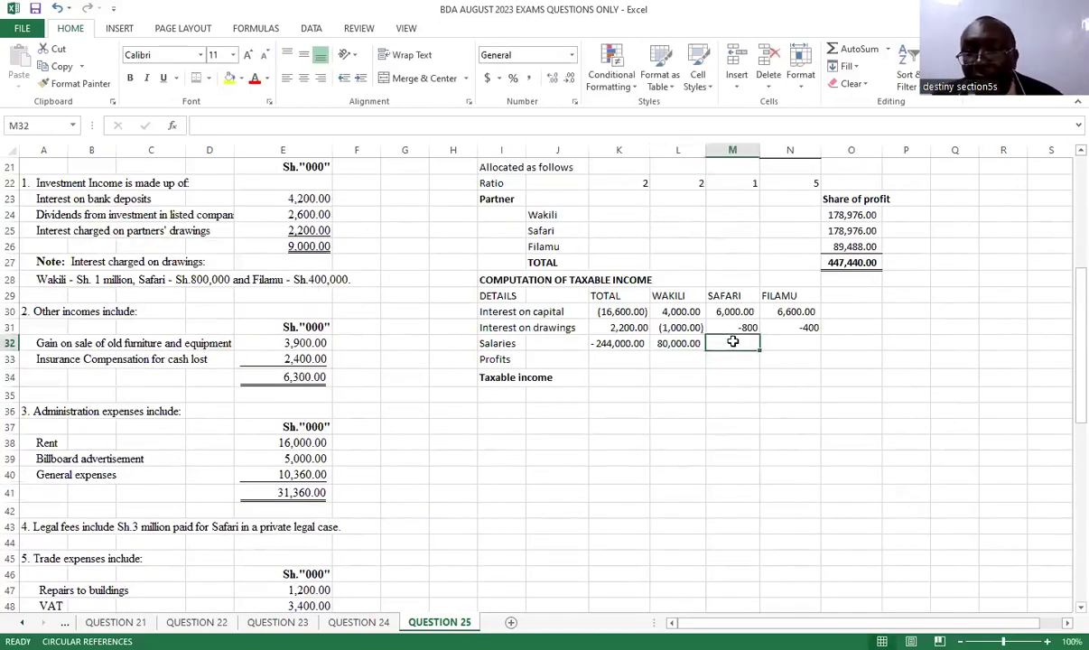
text(=)
scroll(394, 420, down, 9)
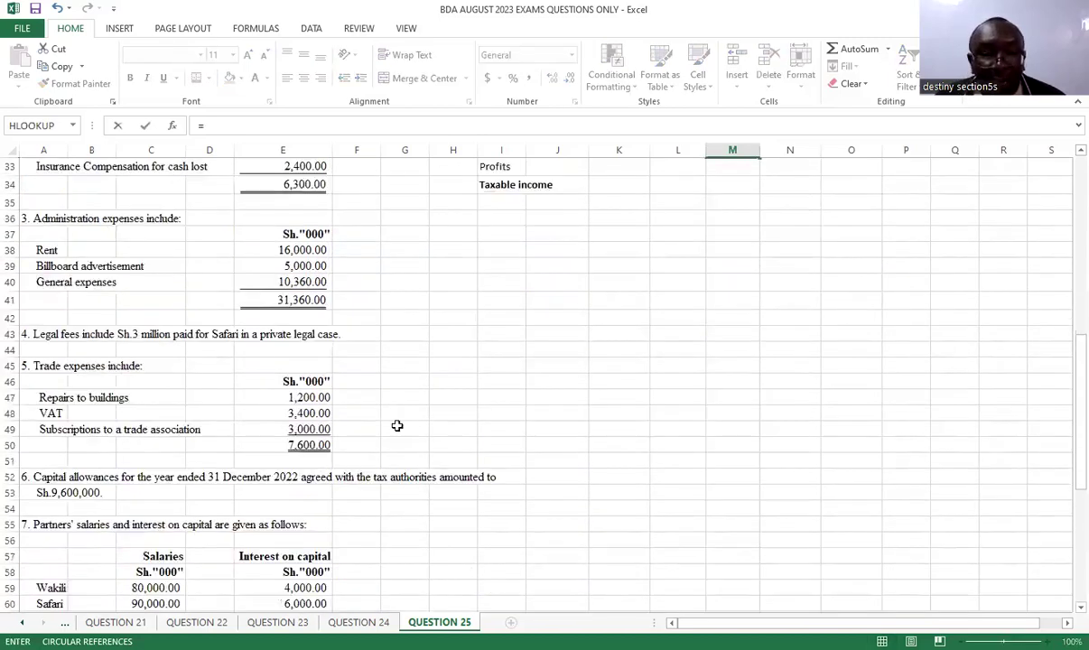
click(151, 357)
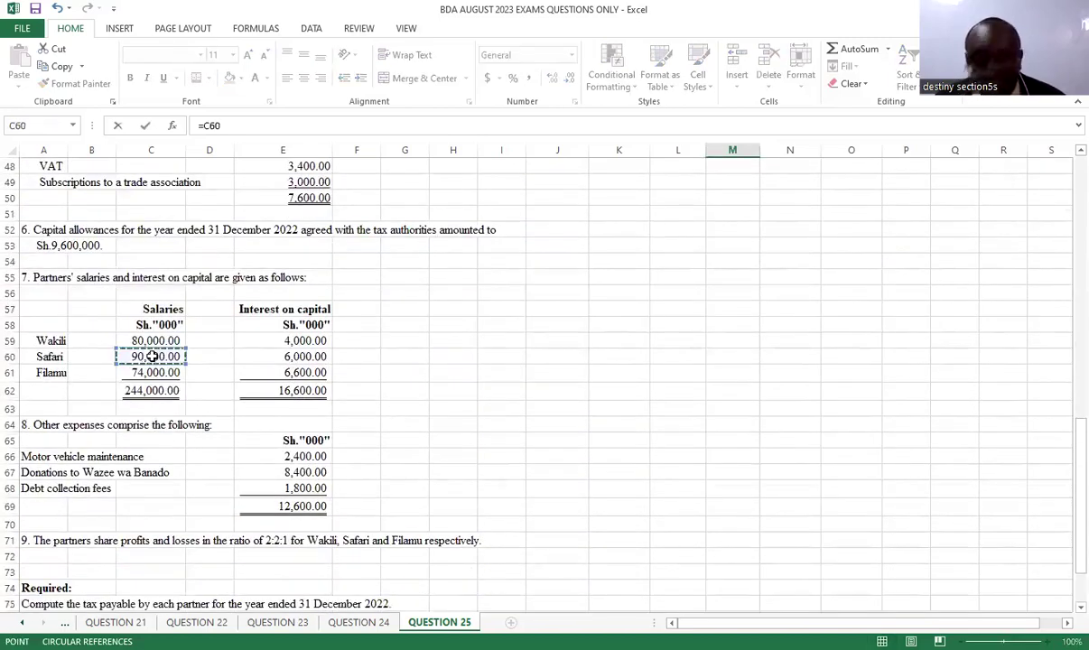
key(Return)
Step: Enter =C61 in N32 as the third partner's salary, linked from the salaries table in note 7
scroll(151, 356, up, 9)
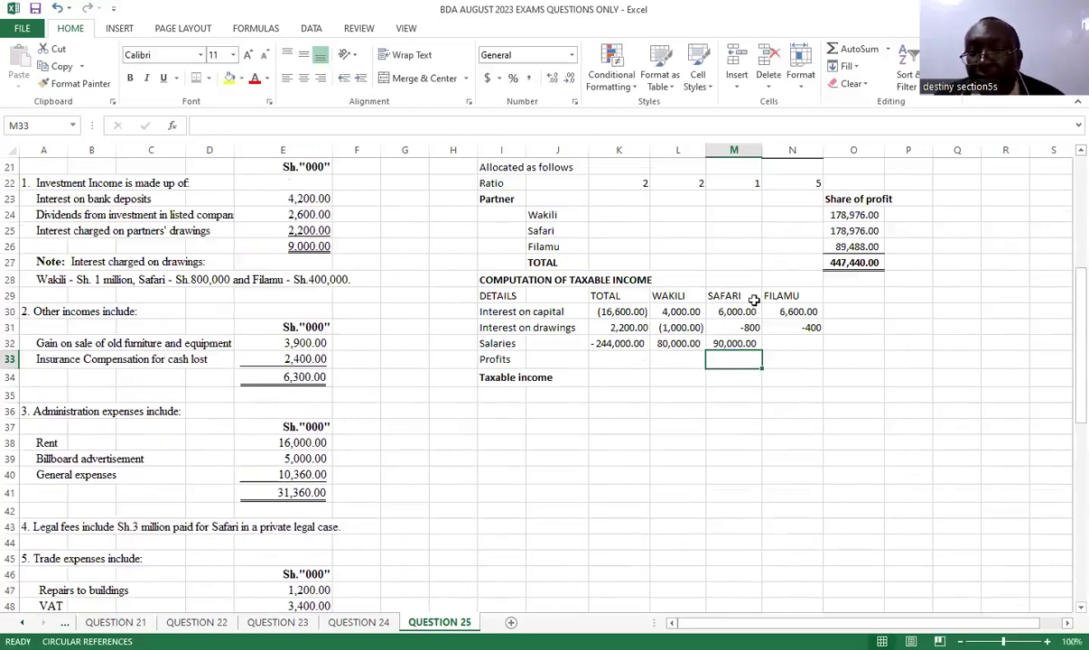
click(795, 344)
text(=)
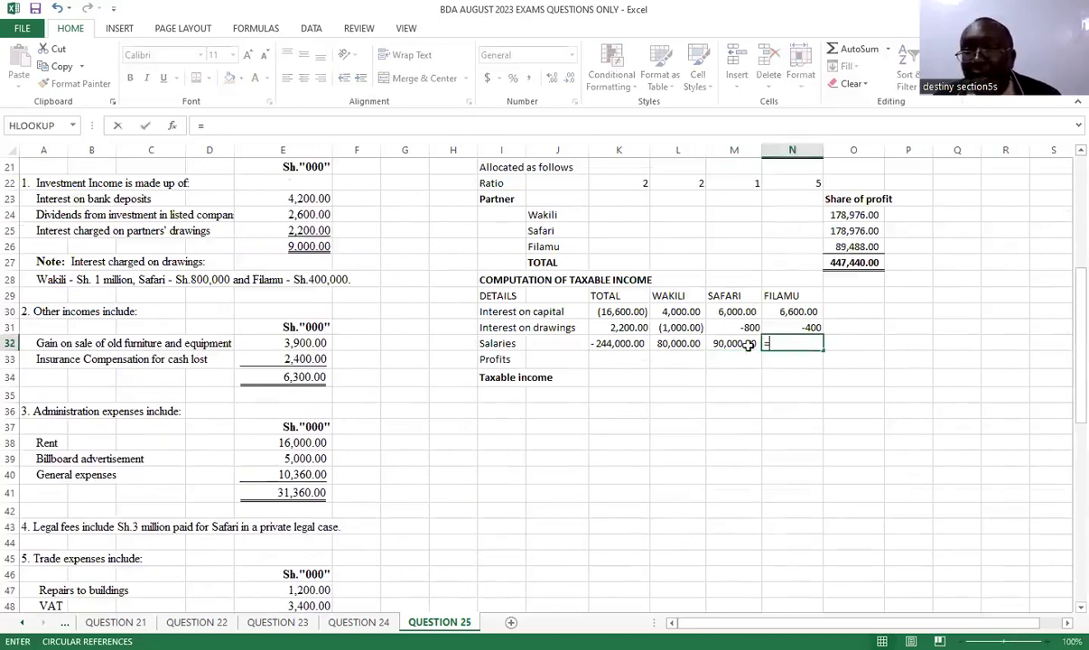
scroll(409, 571, down, 3)
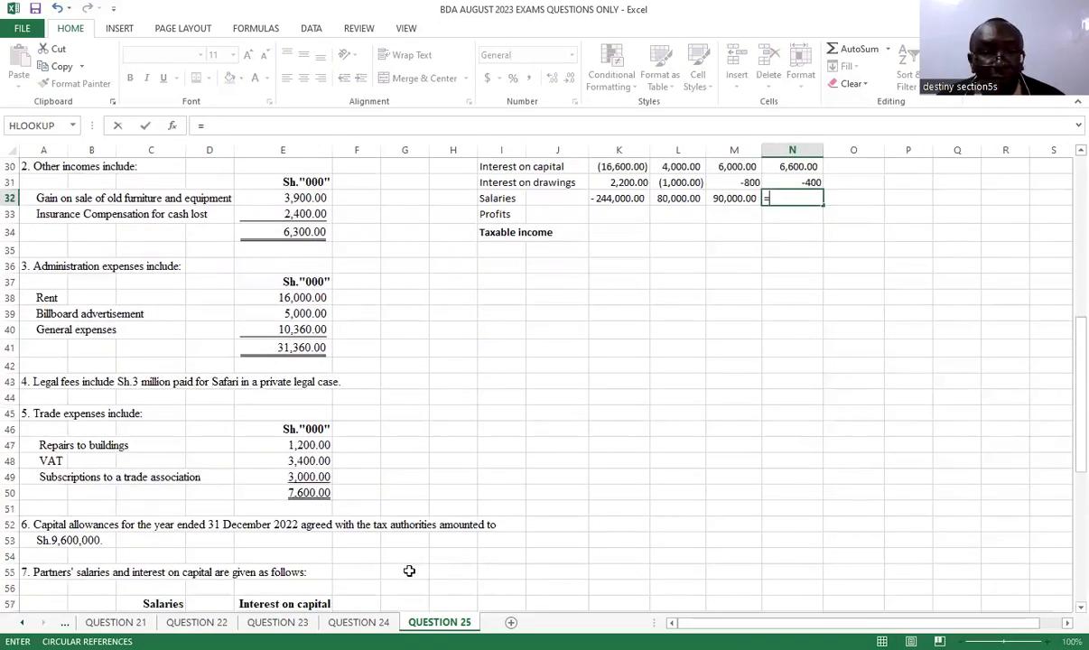
scroll(409, 571, down, 3)
click(155, 520)
scroll(409, 571, up, 3)
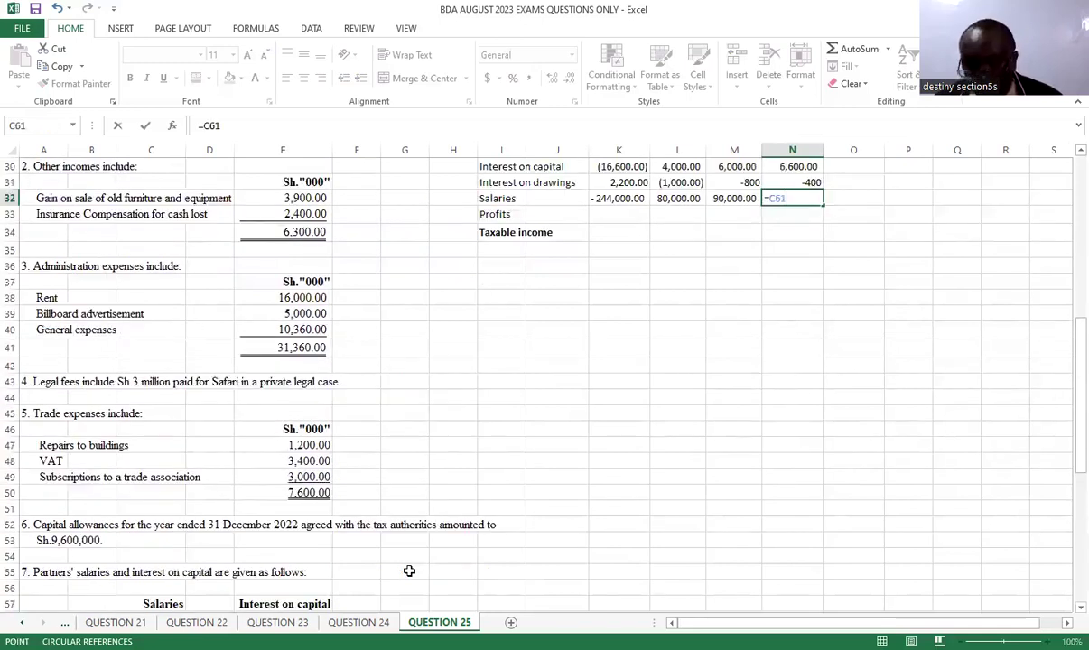
key(Return)
Step: Apply the comma number style to the interest on drawings figures in K31:N31
scroll(409, 570, up, 2)
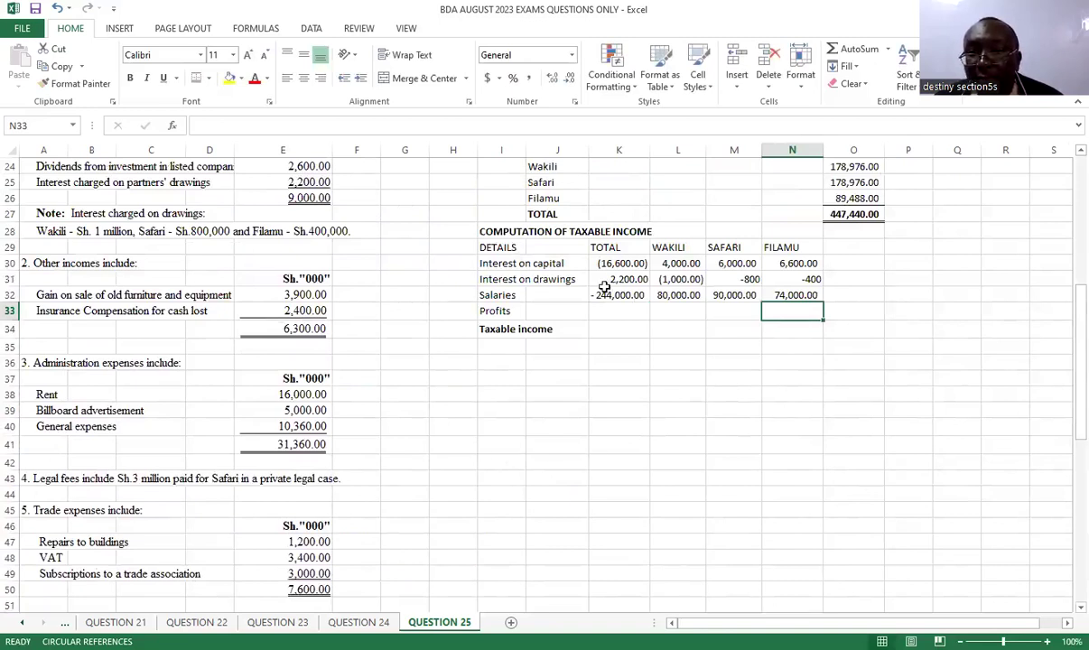
drag(599, 281, 777, 281)
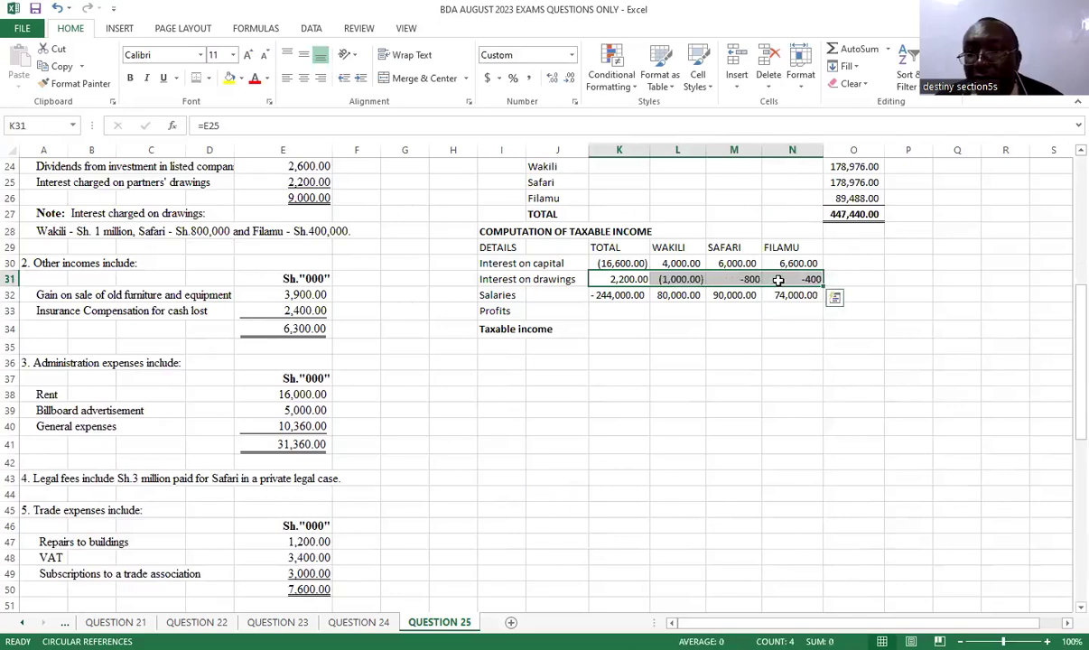
click(529, 78)
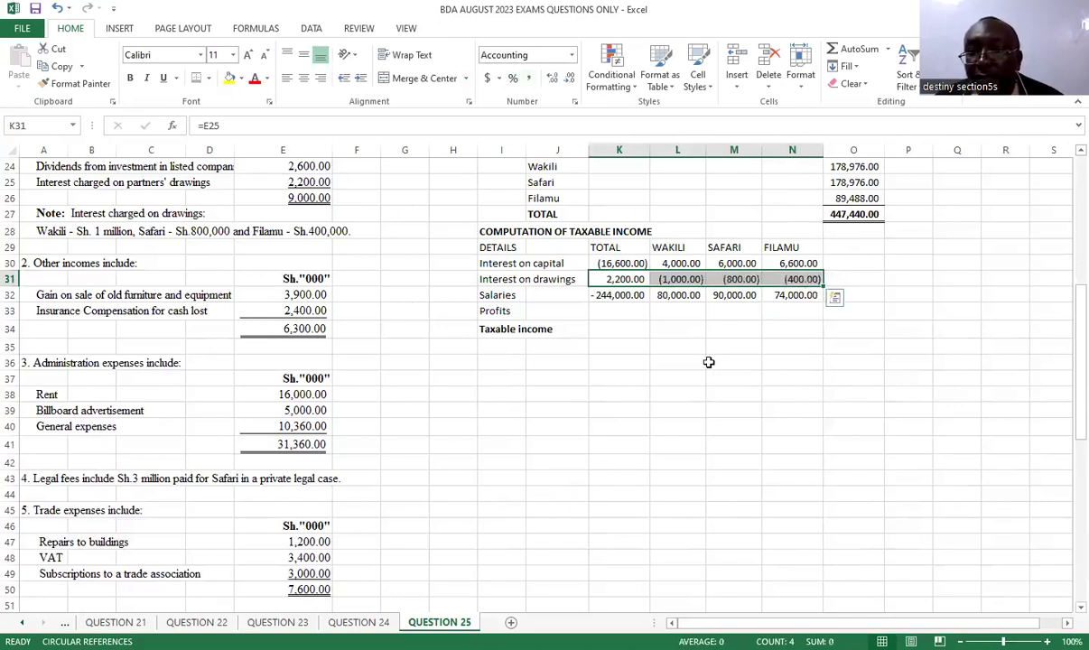
click(735, 362)
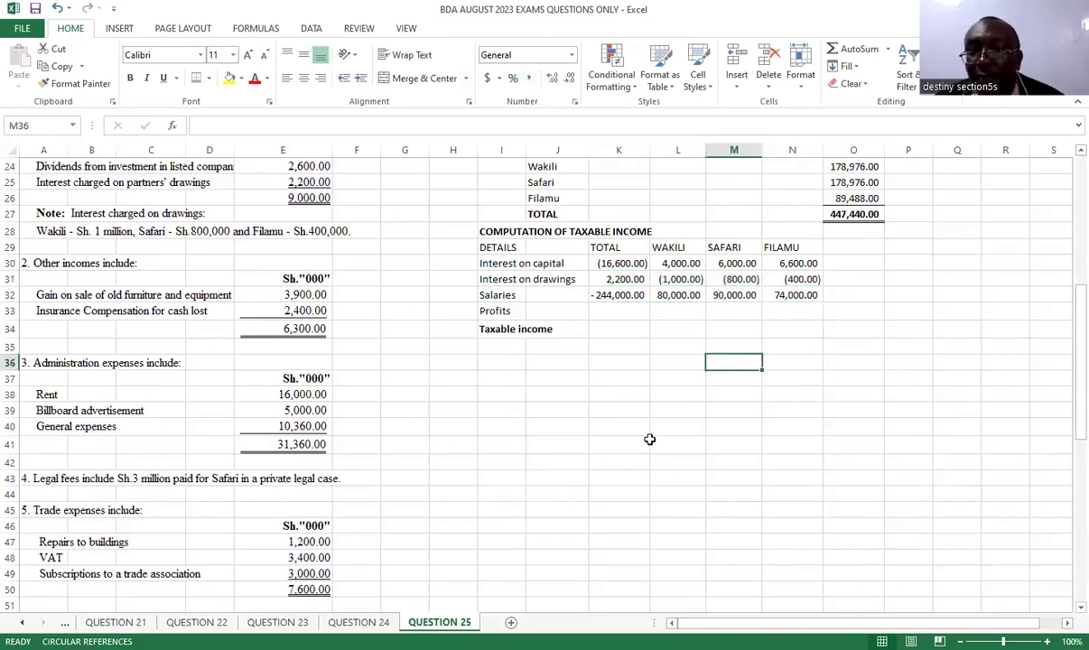
Step: Enter -O27 in K33 to bring the total share of profit into the Profits row as a negative
click(611, 310)
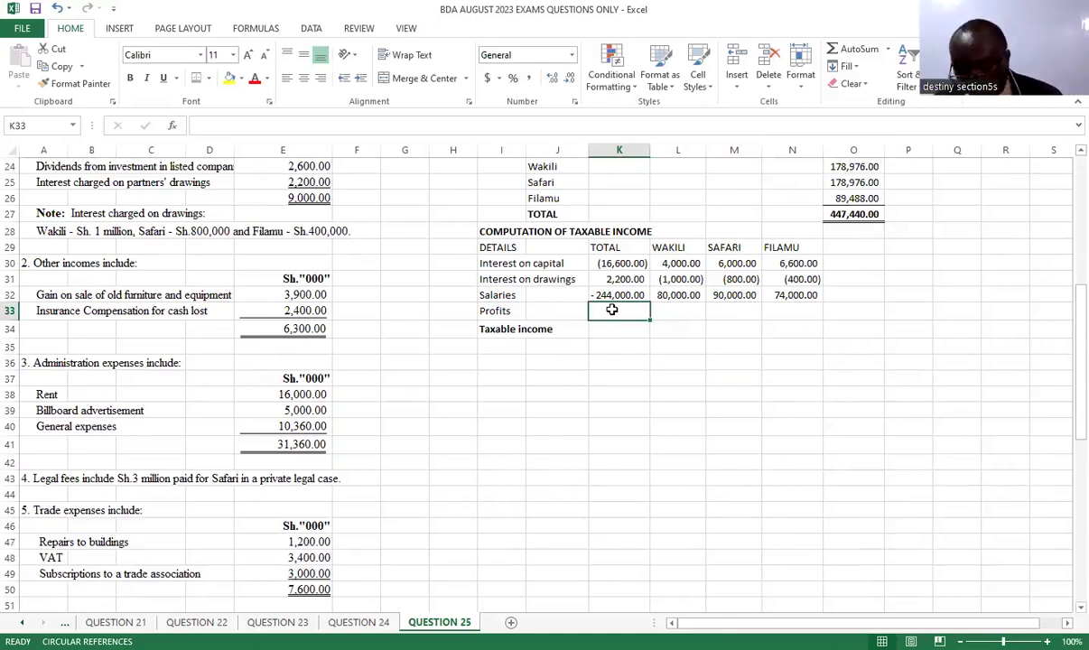
text(-)
scroll(1041, 301, up, 2)
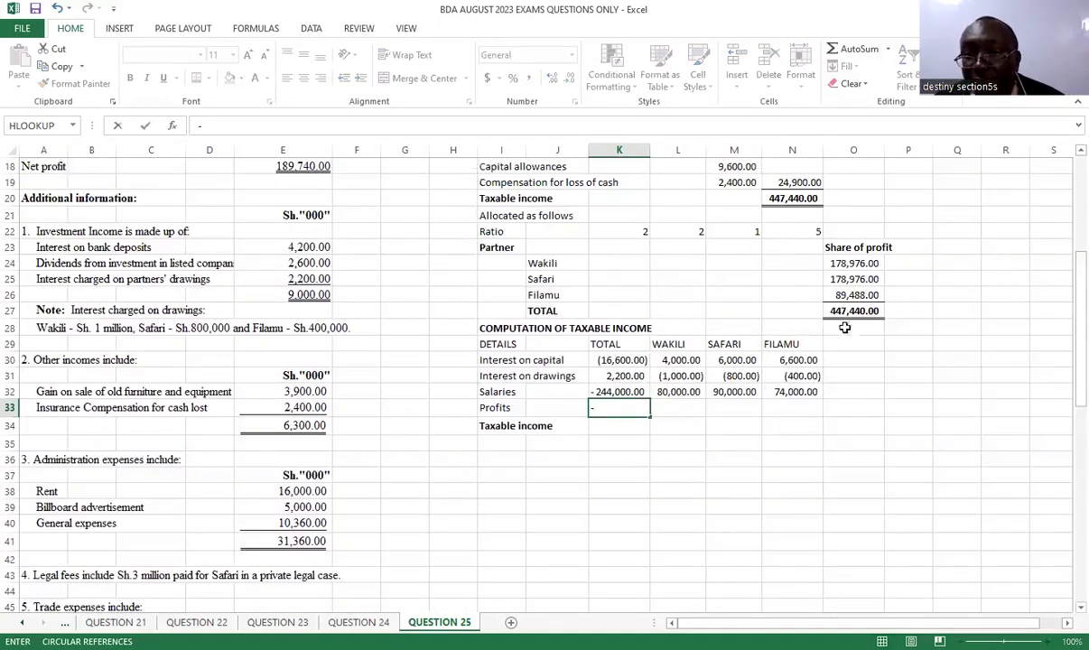
click(853, 310)
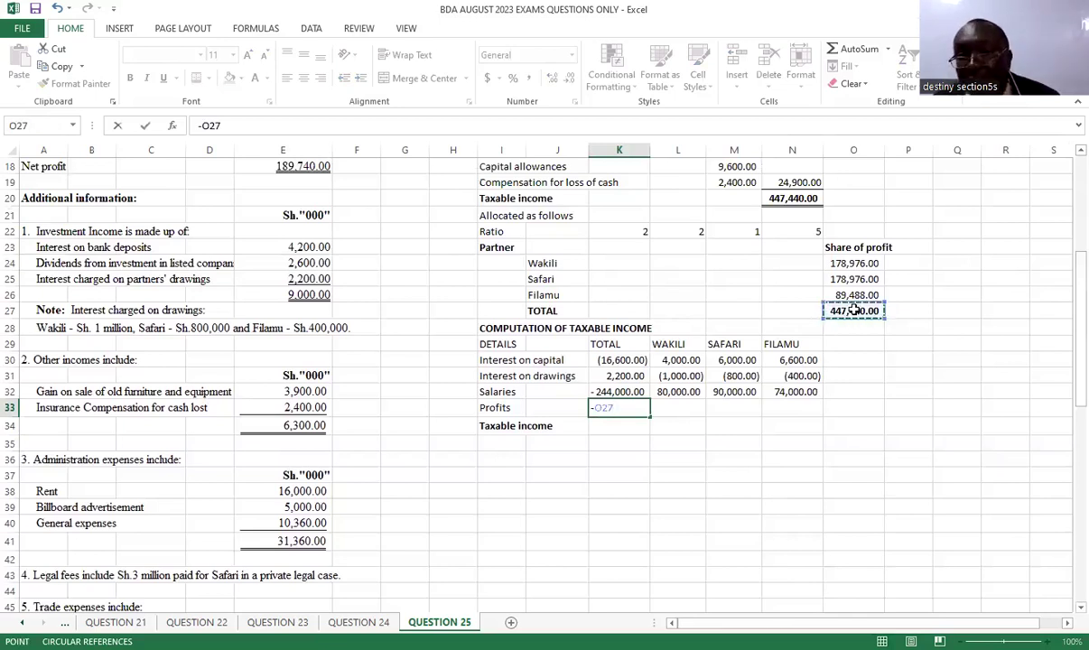
key(Return)
Step: Enter =O24 in L33 as the first partner's share of profit
click(666, 409)
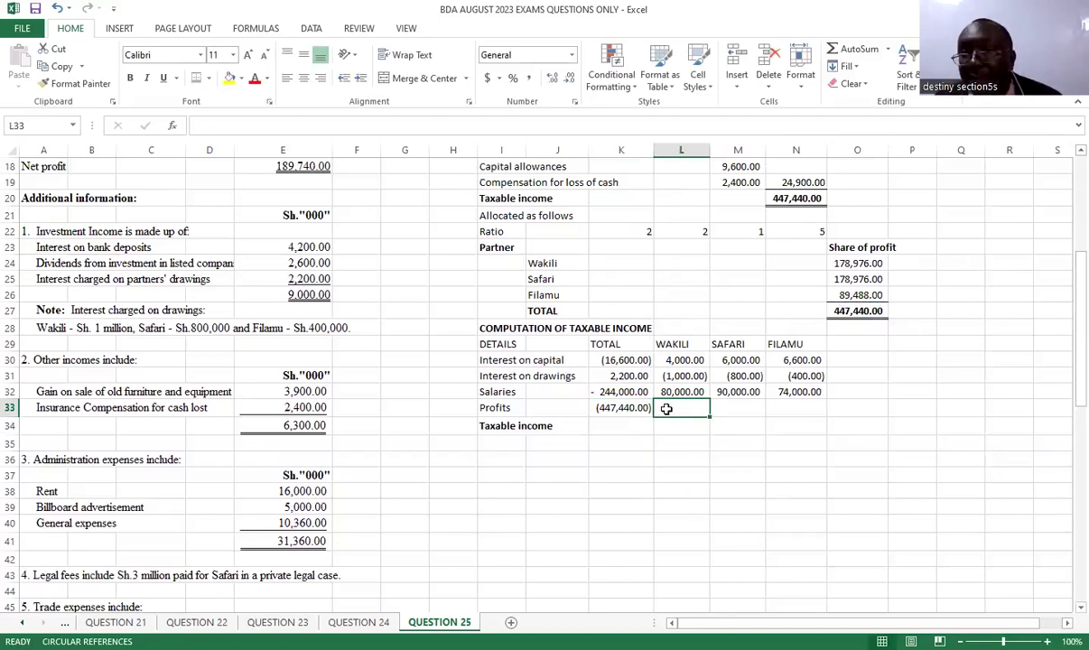
text(=)
click(858, 263)
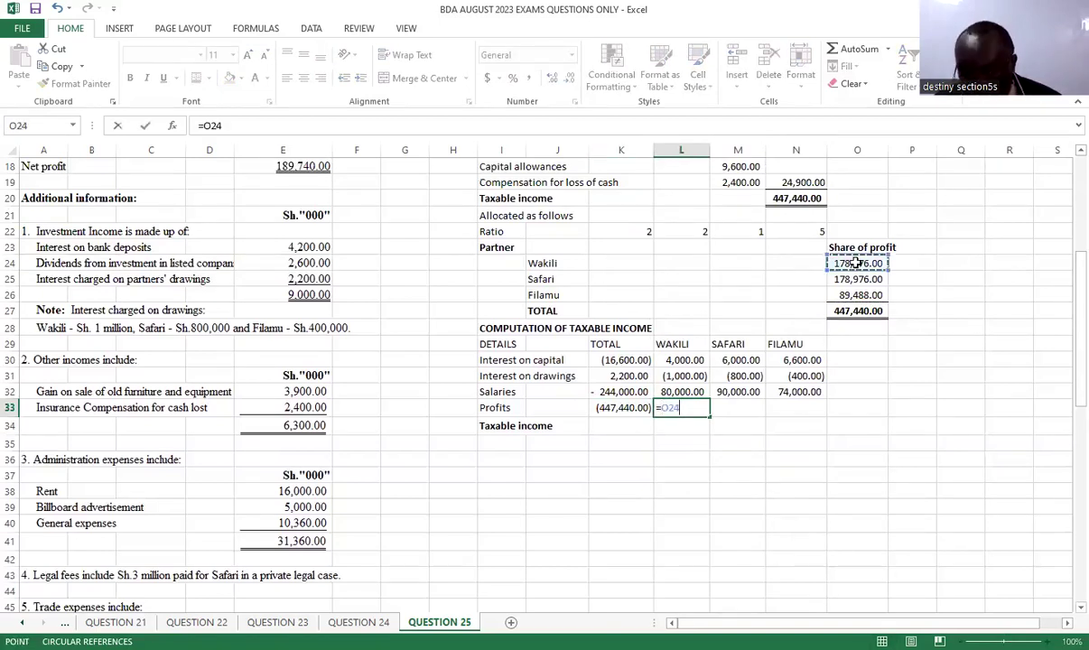
key(Return)
Step: Enter =O25 in M33 as the second partner's share of profit
click(742, 408)
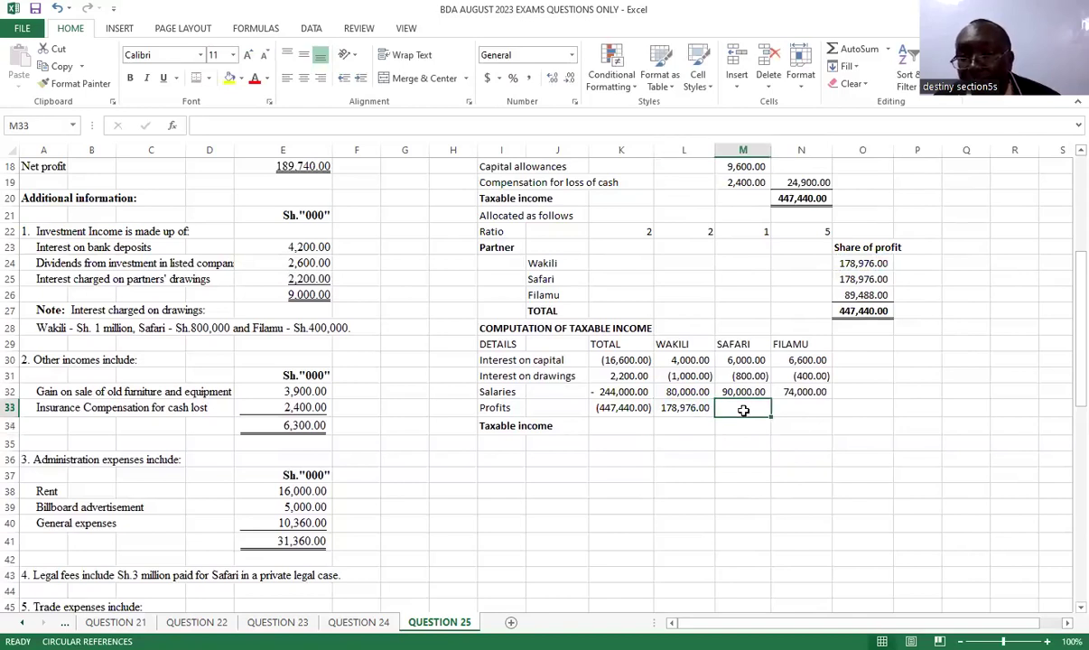
text(=)
click(858, 279)
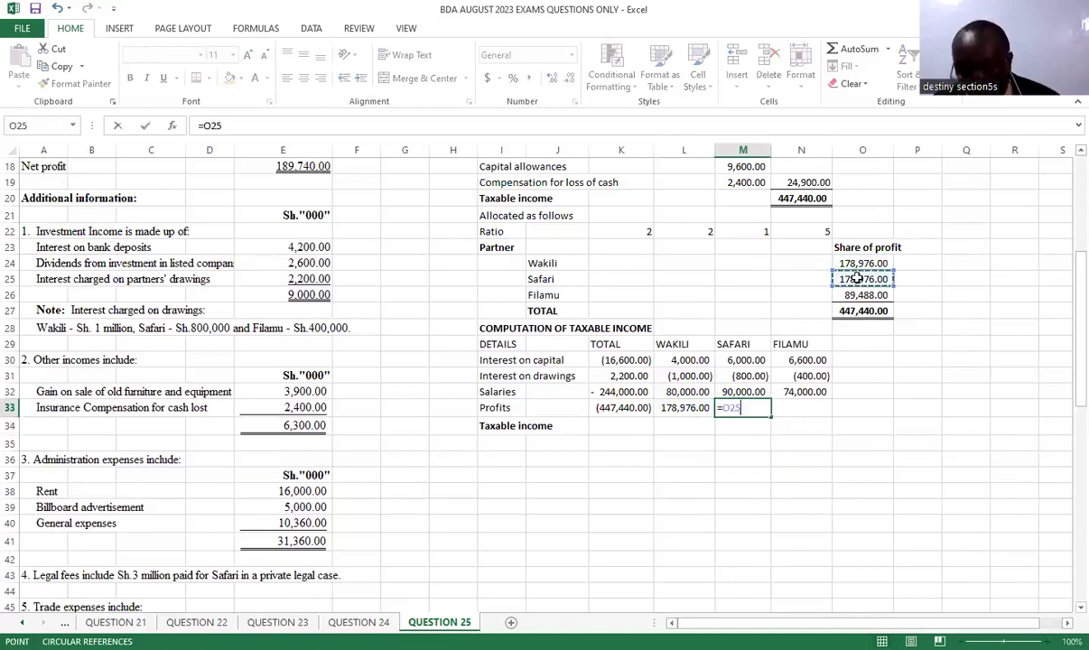
key(Return)
Step: Enter =O26 in N33 as the third partner's share of profit
click(800, 408)
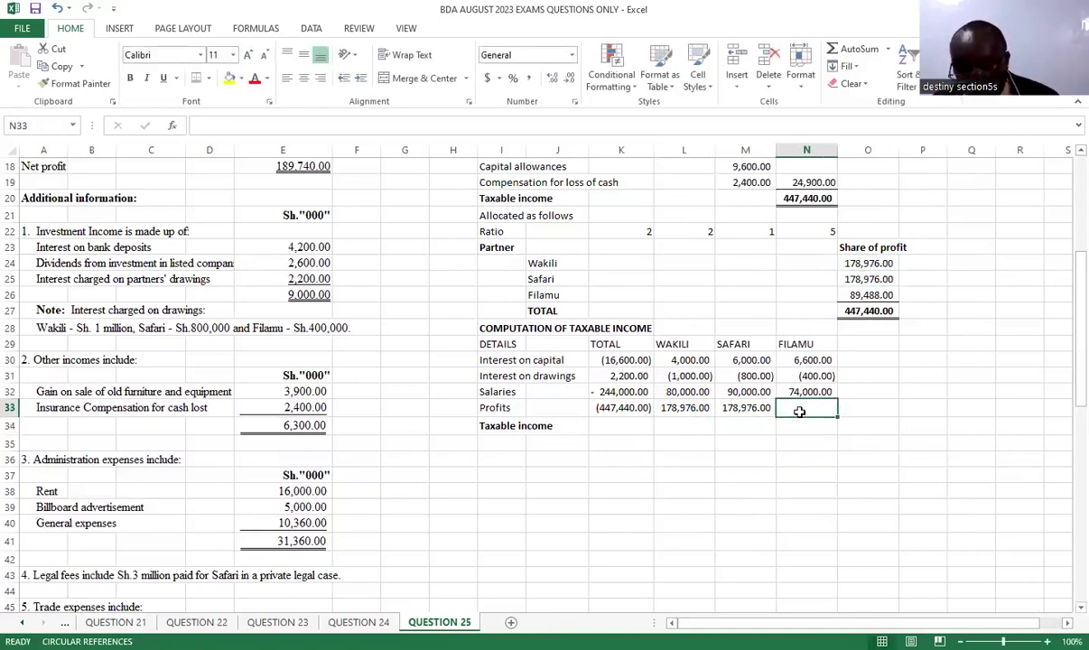
text(=)
click(868, 295)
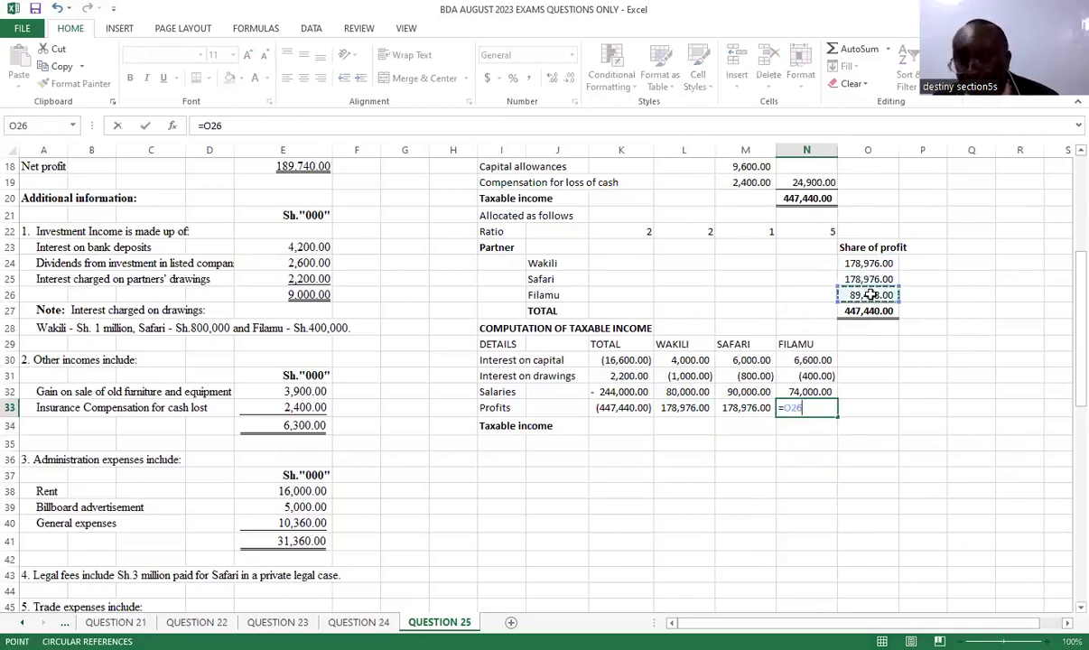
key(Return)
click(814, 476)
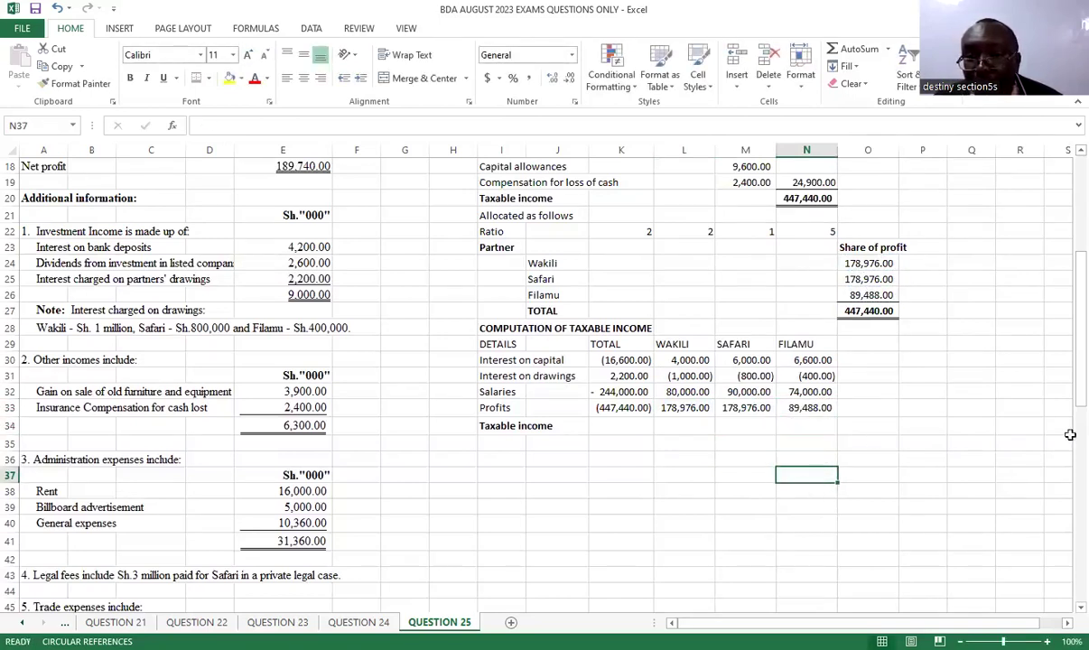
Step: Enter =L30+L31+L32+L33 in L34 to total the first partner's taxable income
click(680, 425)
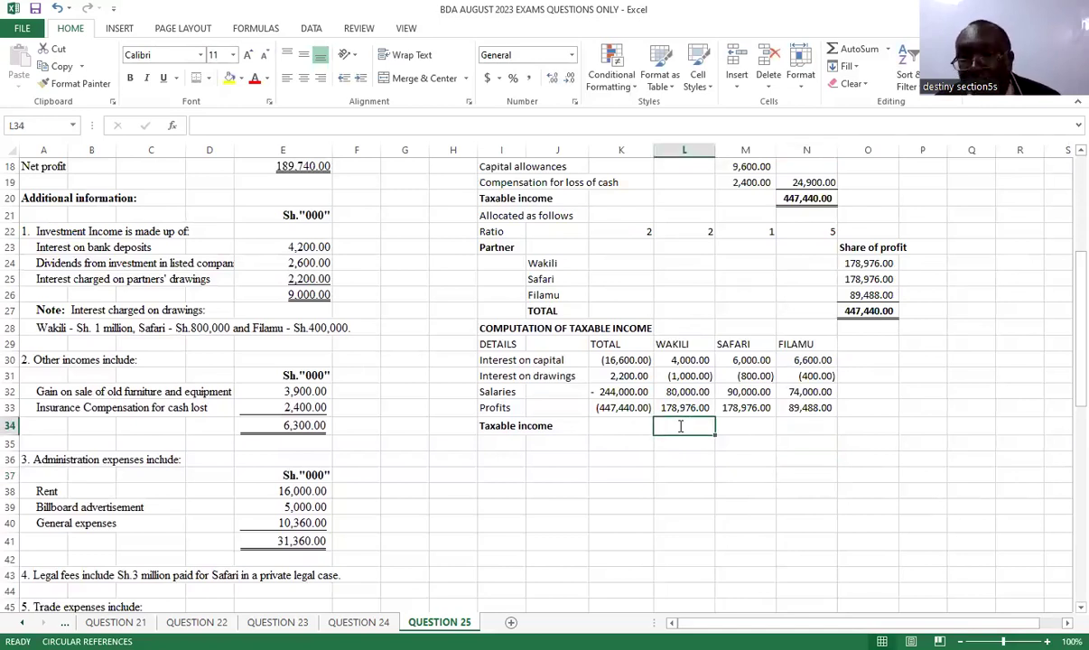
text(=)
click(680, 361)
text(+)
click(680, 375)
text(+)
click(680, 392)
text(+)
click(679, 407)
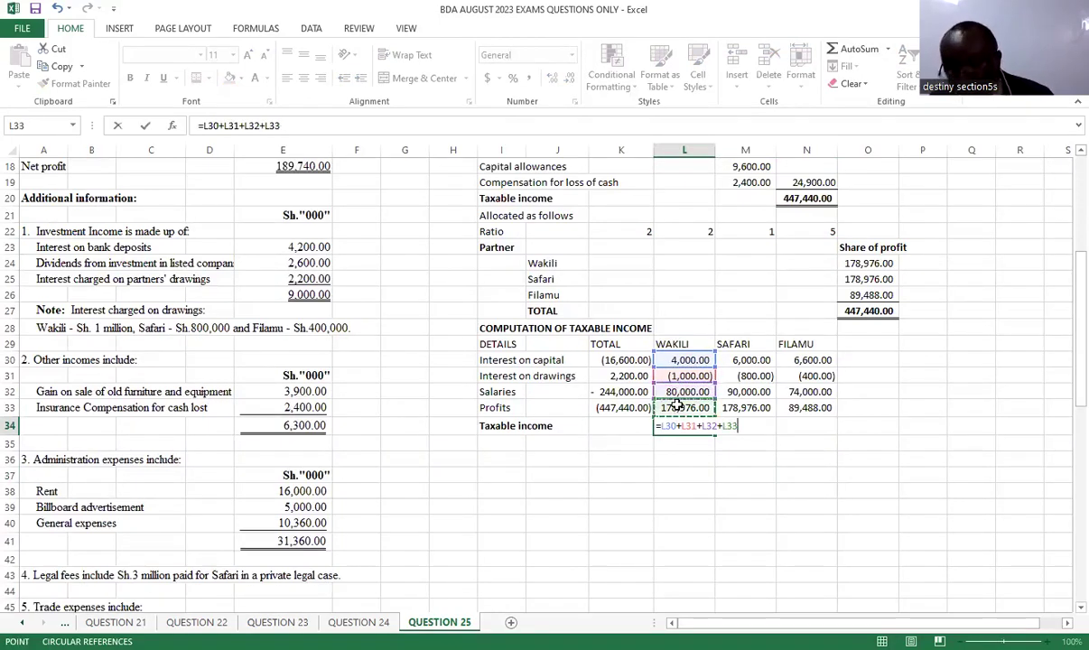
key(Return)
Step: Copy the taxable income formula from L34 across to M34 and N34 for the other two partners
click(680, 425)
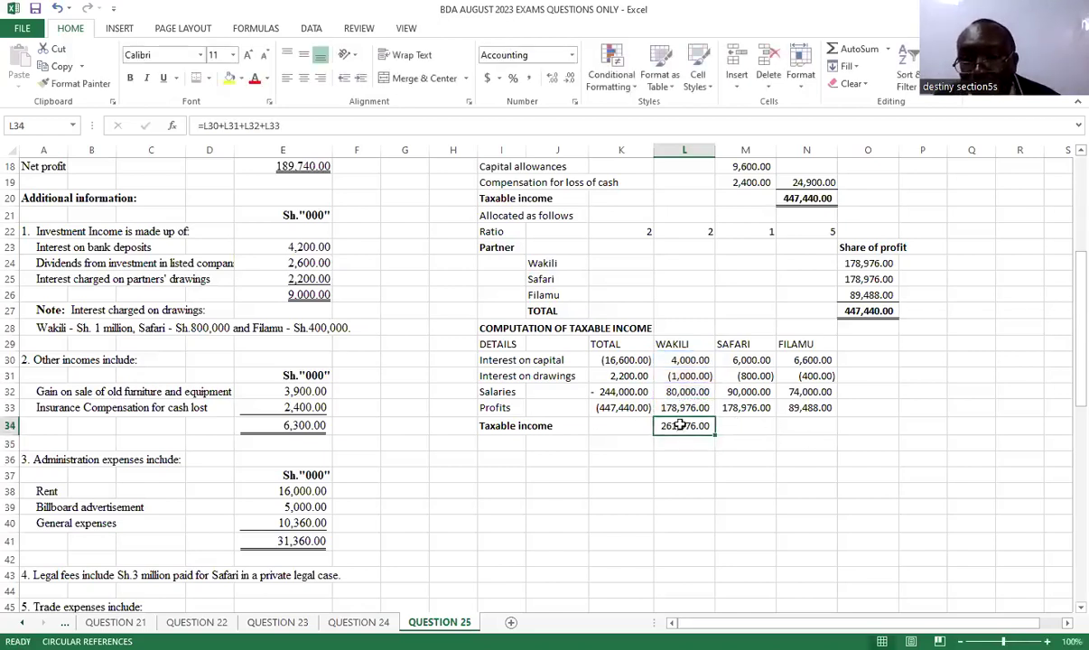
drag(713, 436, 812, 430)
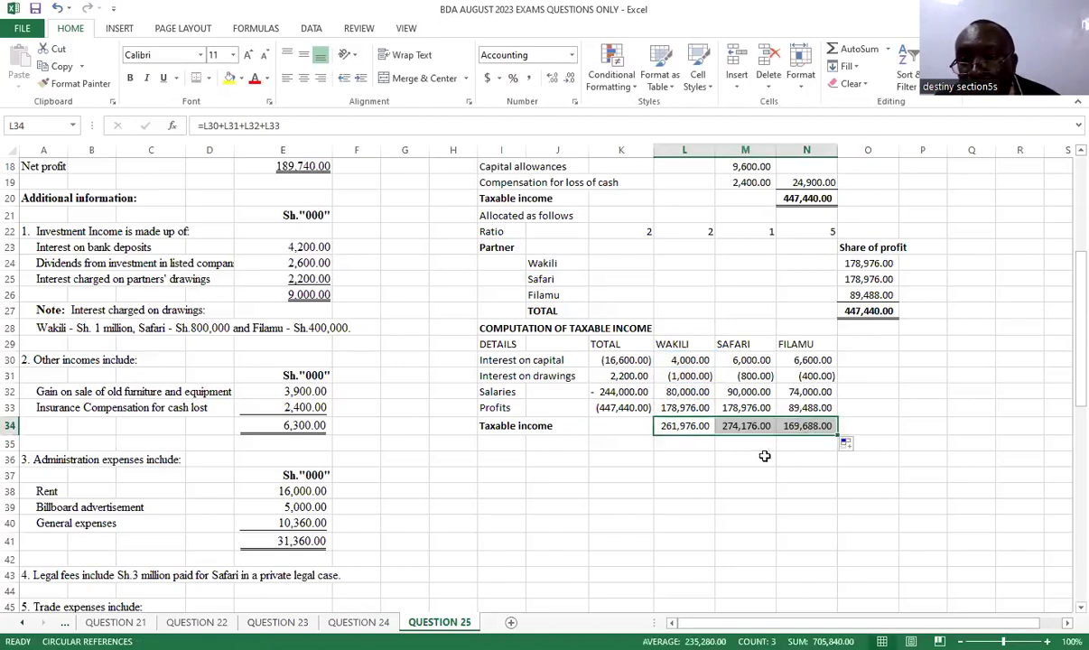
click(764, 459)
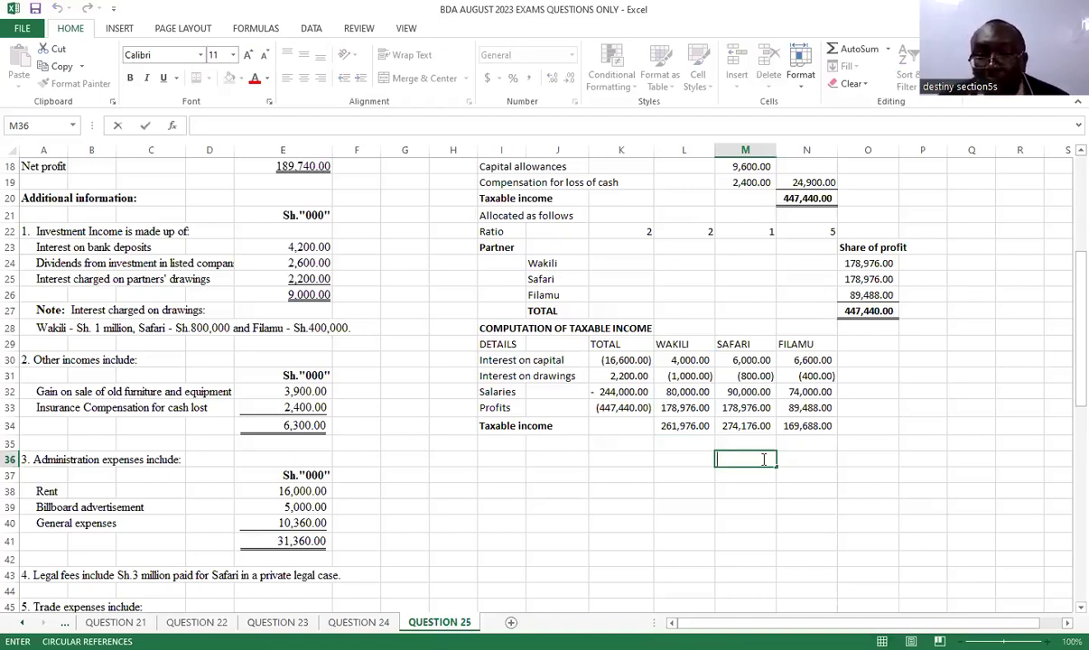
Step: Make the taxable income totals in L34:N34 bold and give them a top and double bottom border
drag(702, 425, 813, 426)
click(131, 78)
click(207, 79)
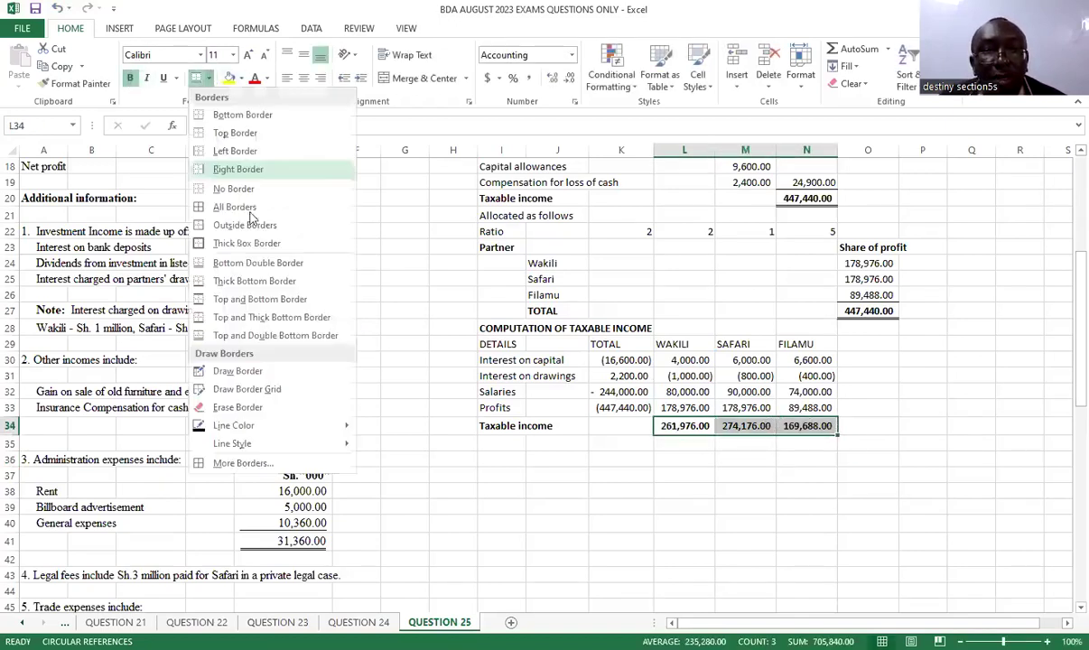
click(271, 334)
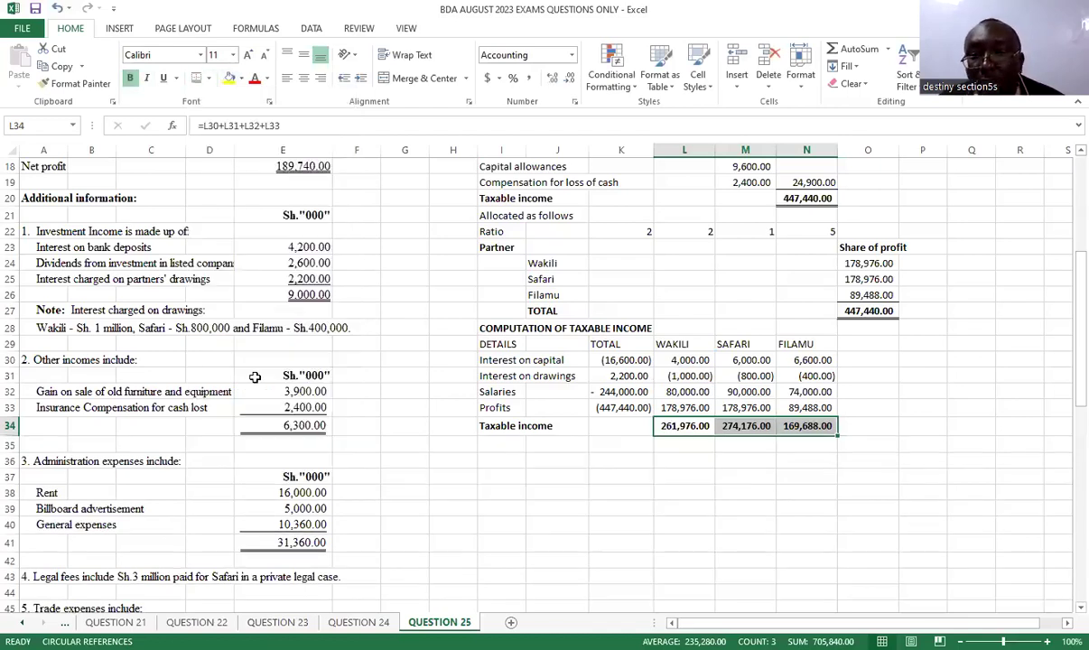
key(Down)
key(Down)
key(Down)
key(Down)
key(Right)
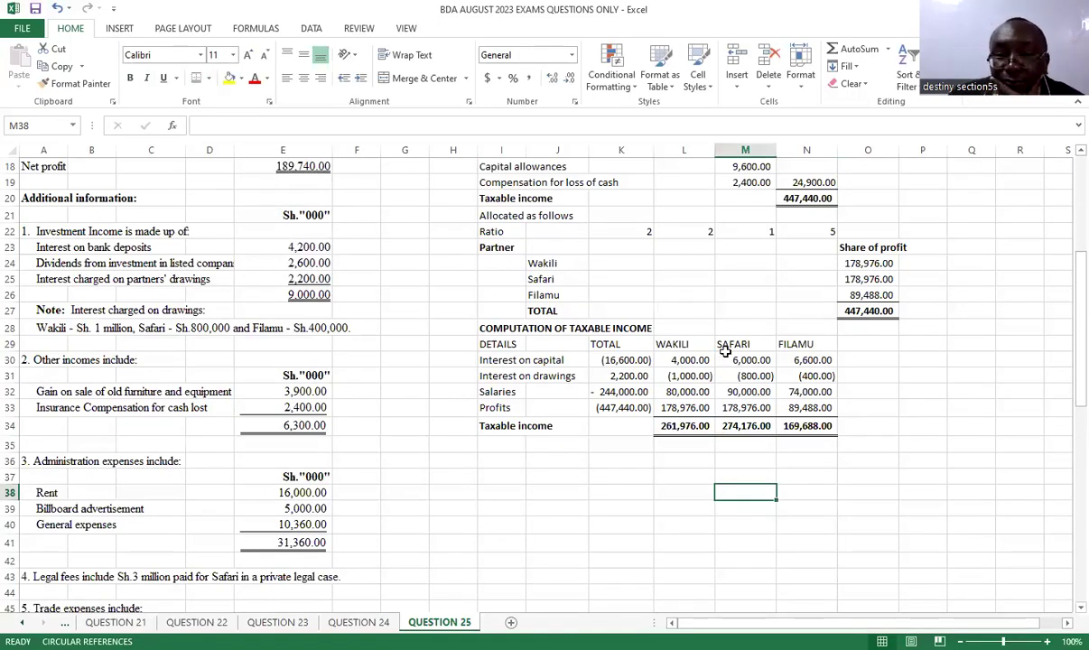
Step: Enter the tax band labels FIRST in I38 and NEXT in both I39 and I40 below the taxable income table
click(613, 445)
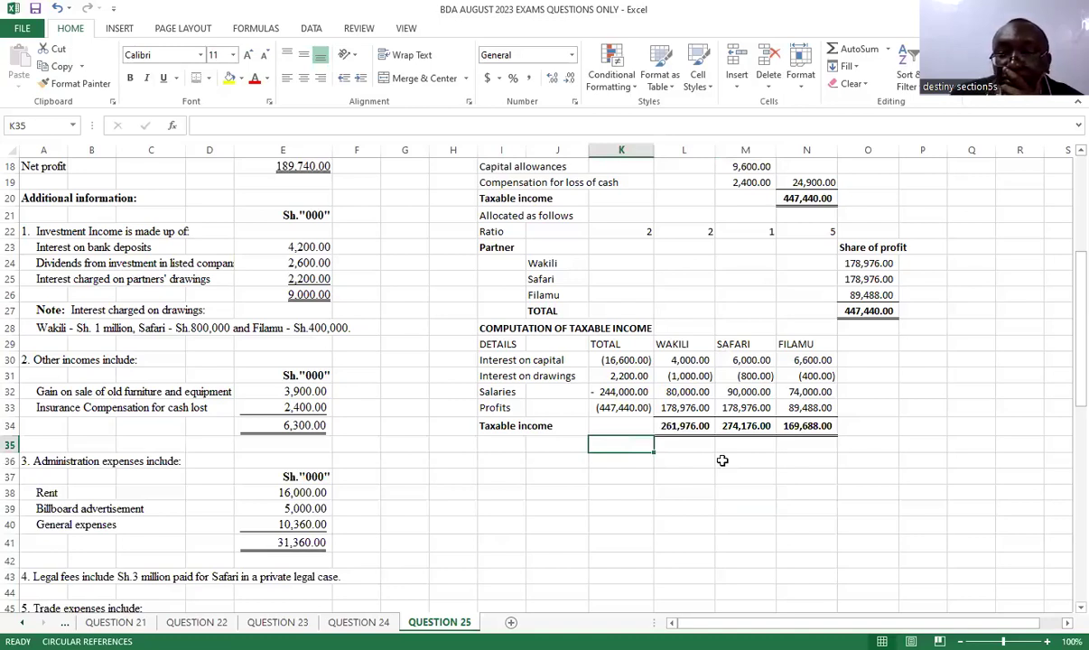
scroll(722, 460, down, 2)
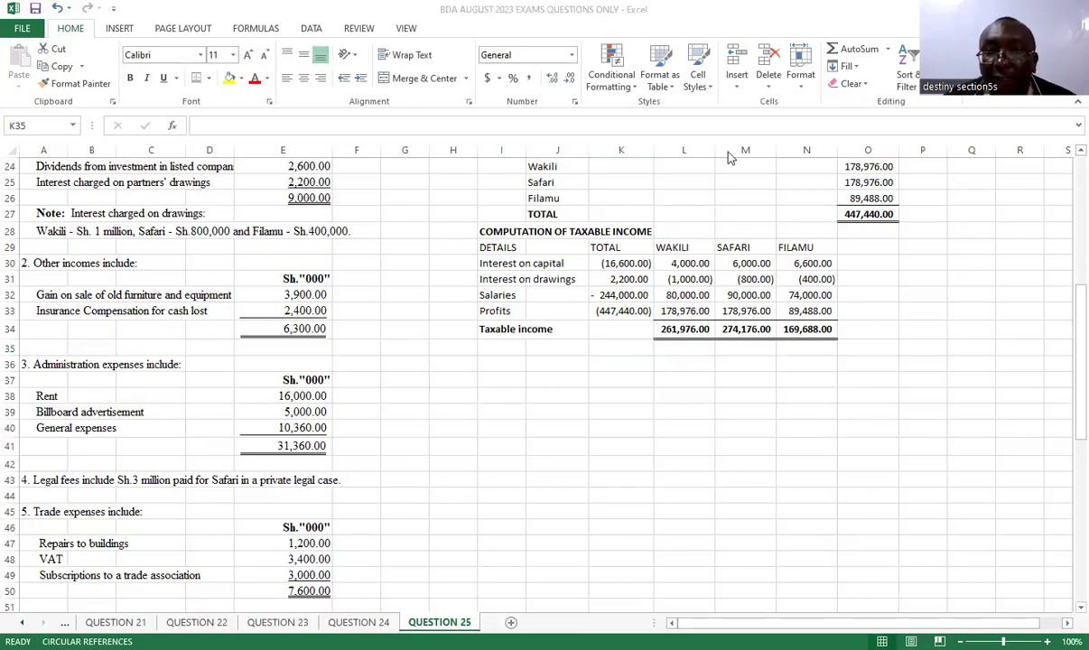
click(504, 362)
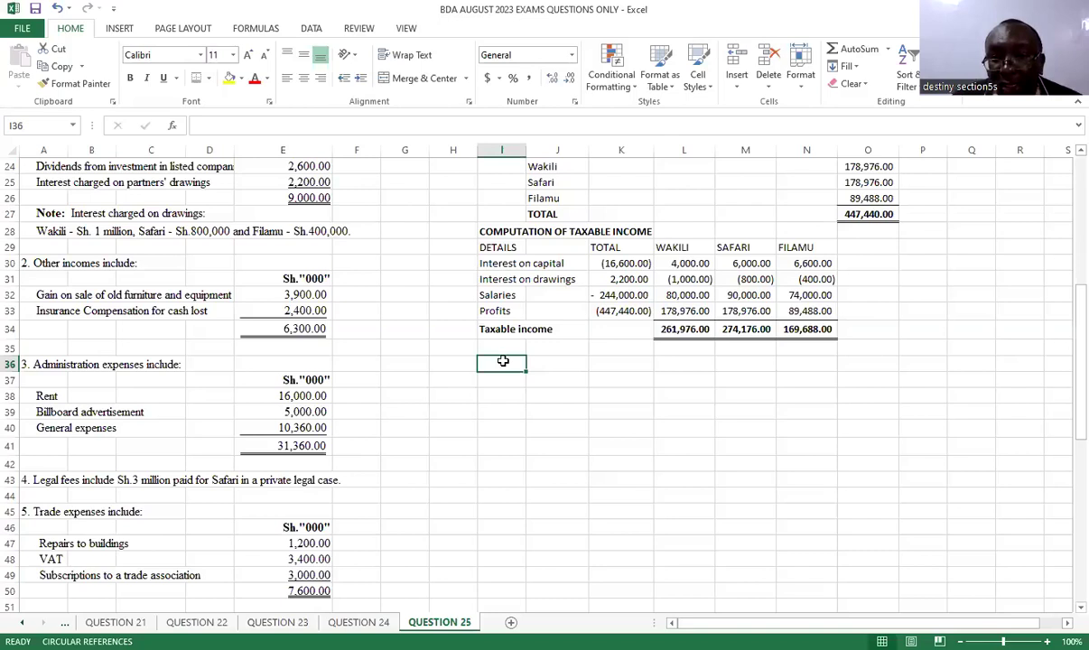
click(501, 398)
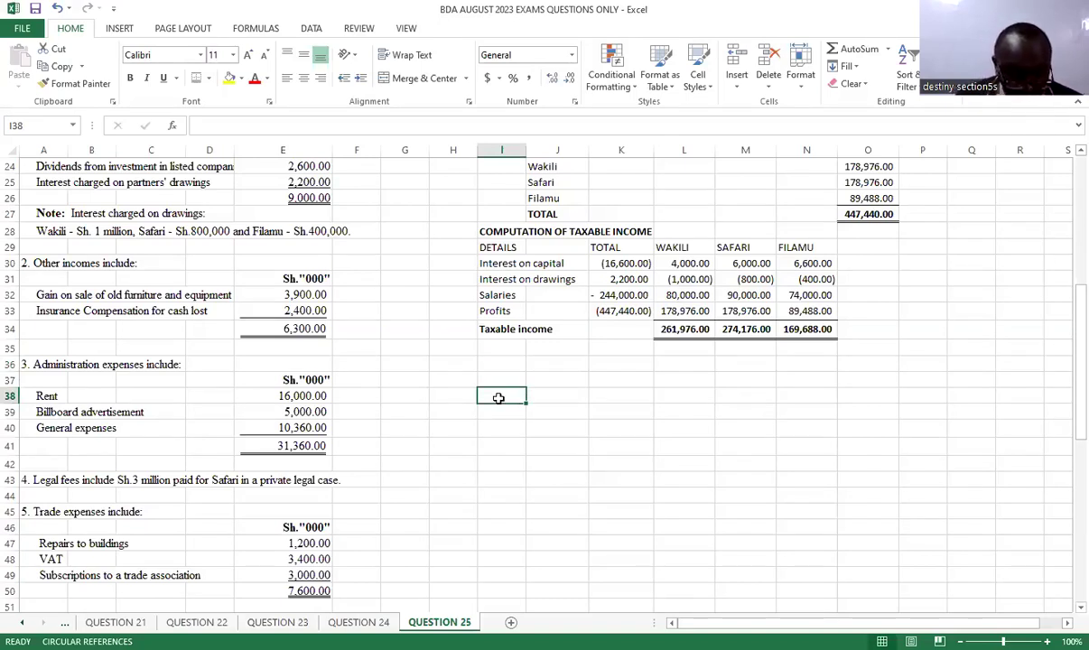
text(FIRST)
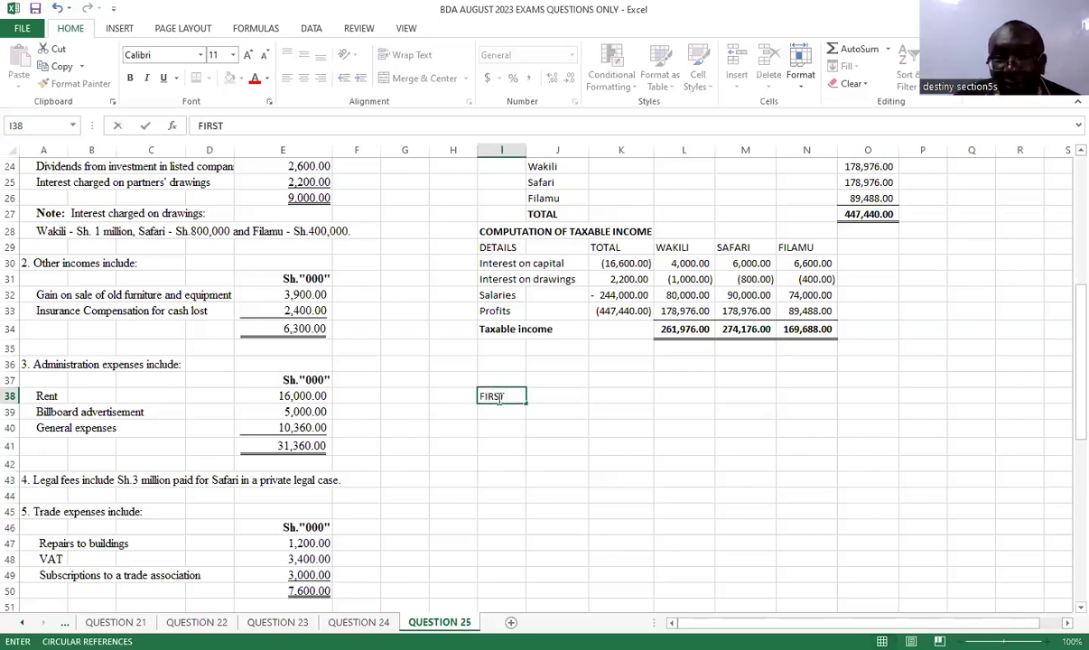
click(504, 416)
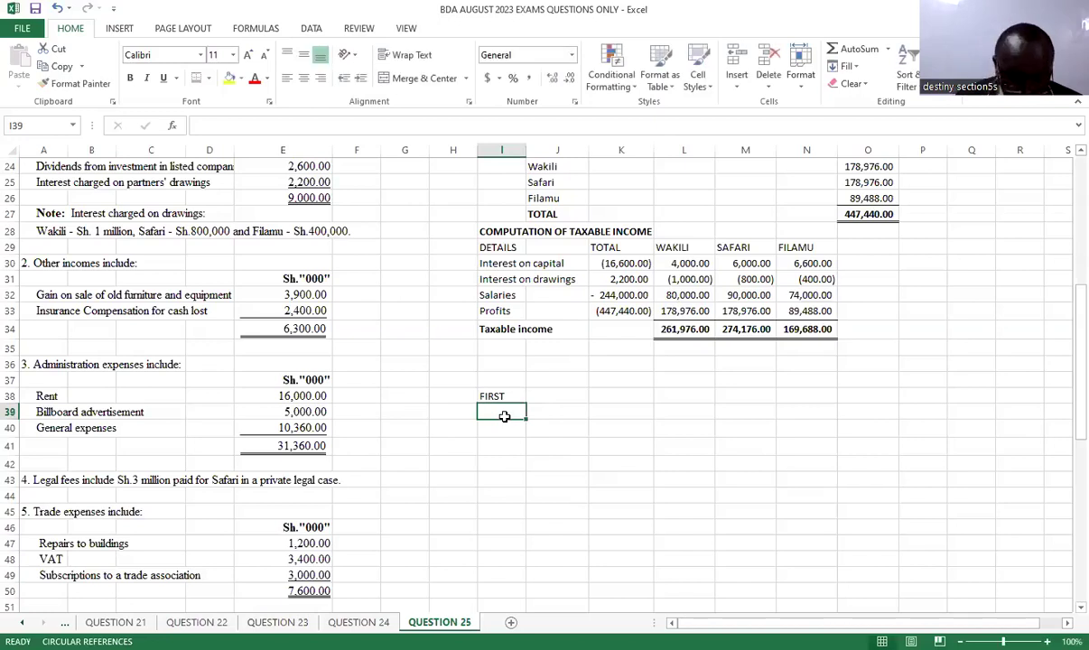
text(NEXT)
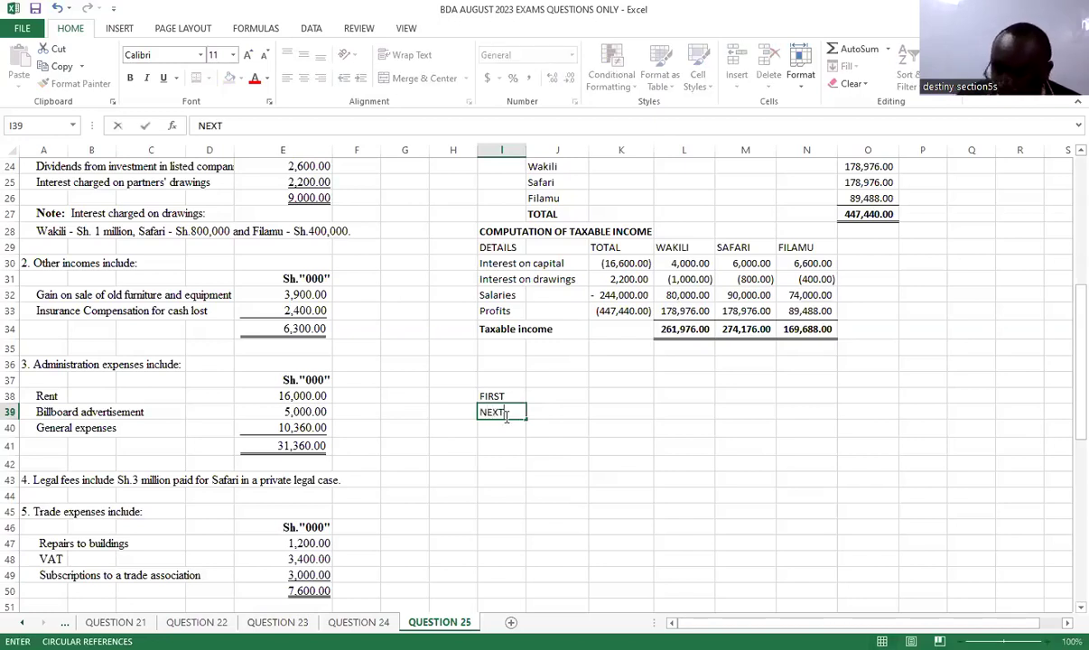
click(496, 429)
text(NETX)
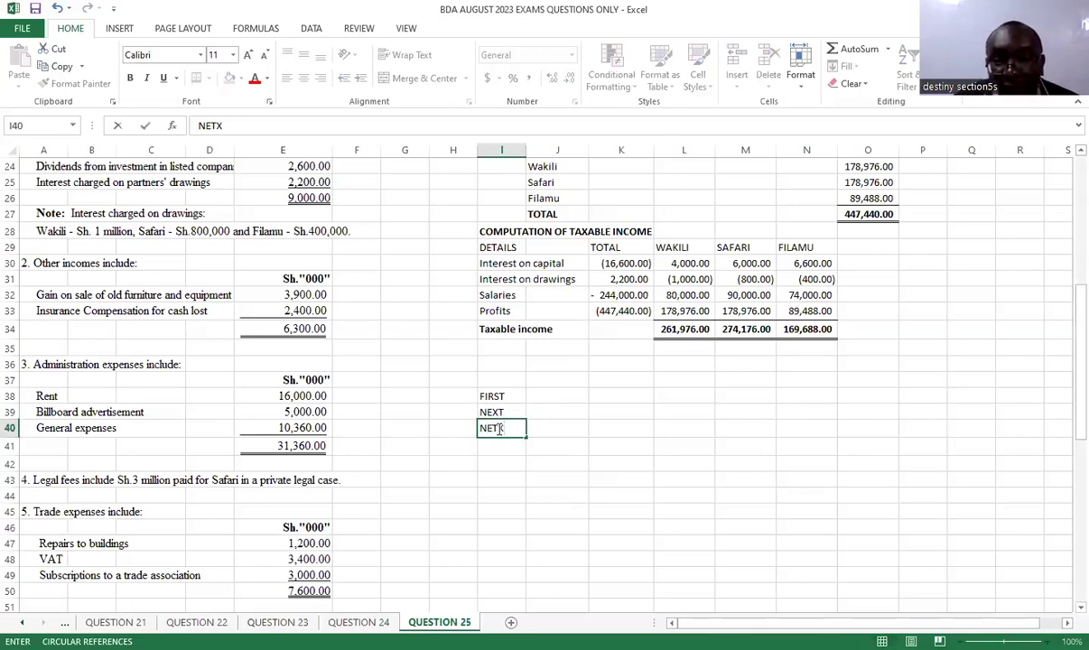
key(BackSpace)
key(BackSpace)
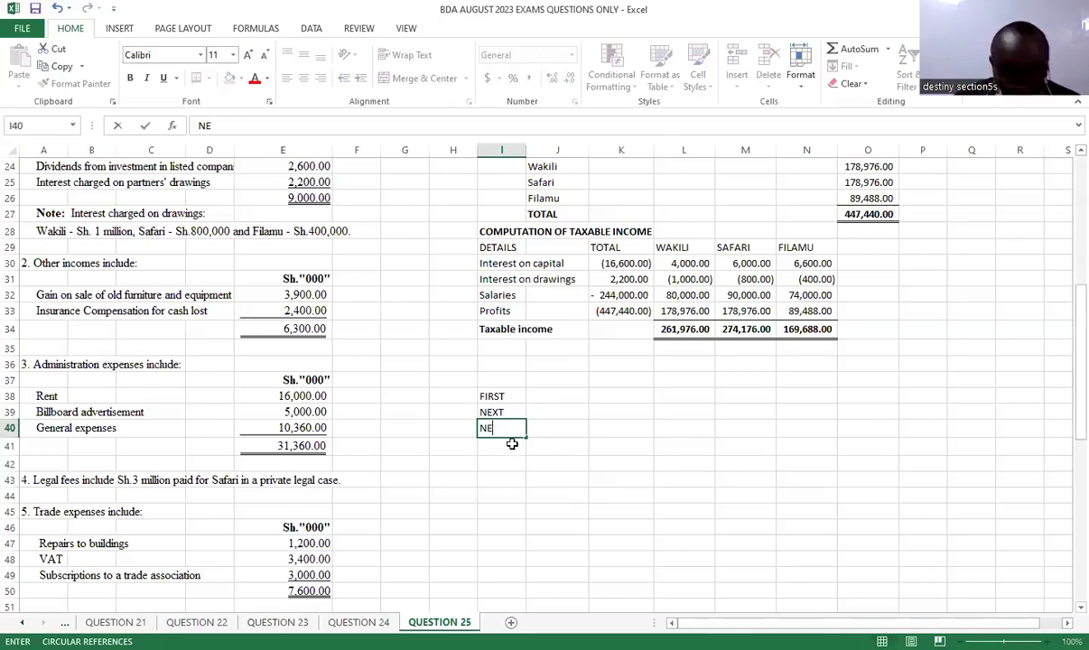
text(XT)
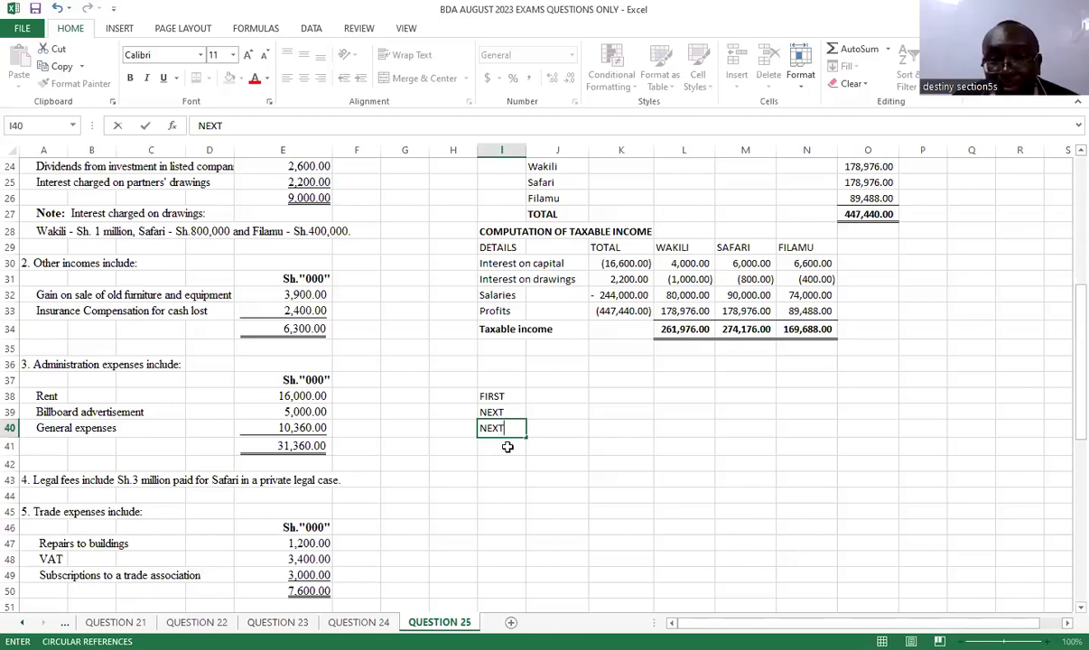
click(507, 447)
Step: Enter the band amounts 288, 100 and 5612 in J38, J39 and J40
click(556, 396)
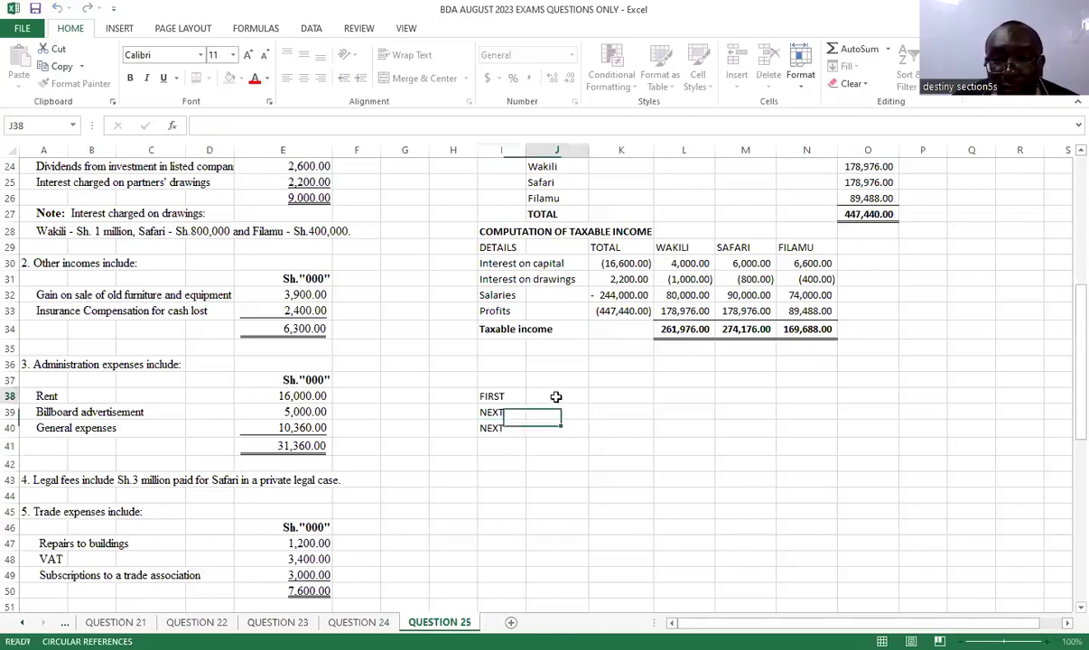
text(288)
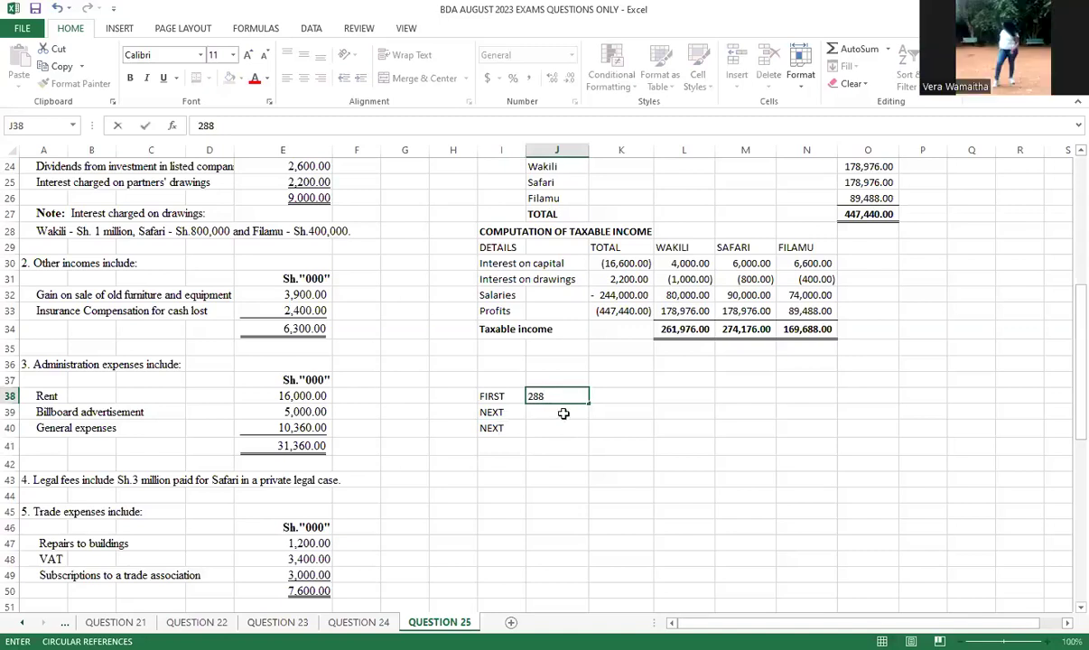
click(550, 415)
text(100)
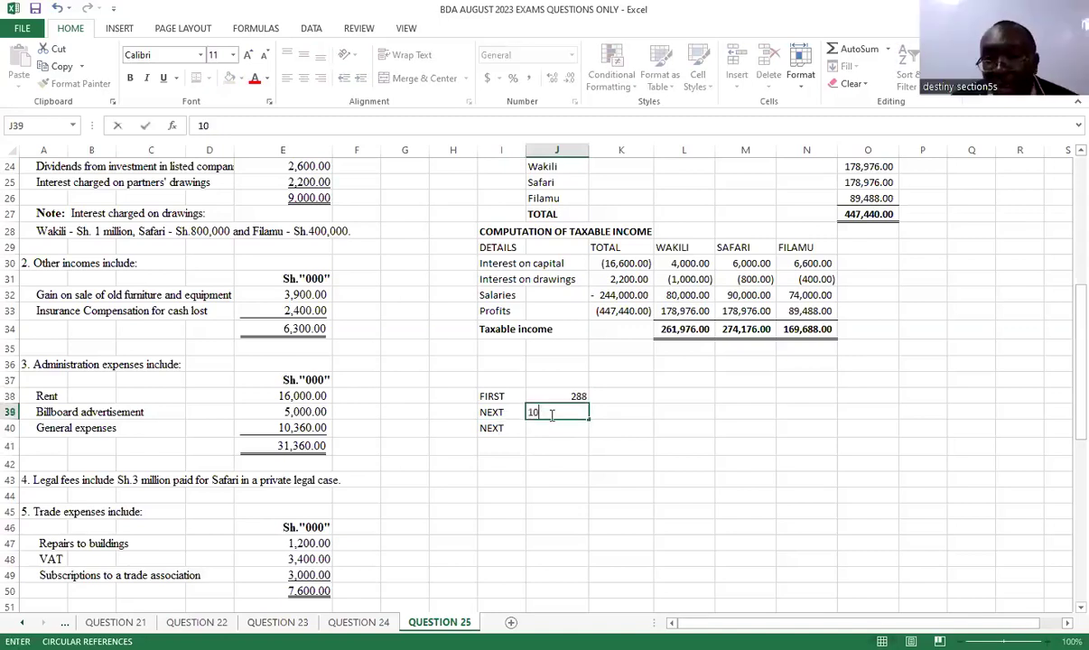
click(555, 429)
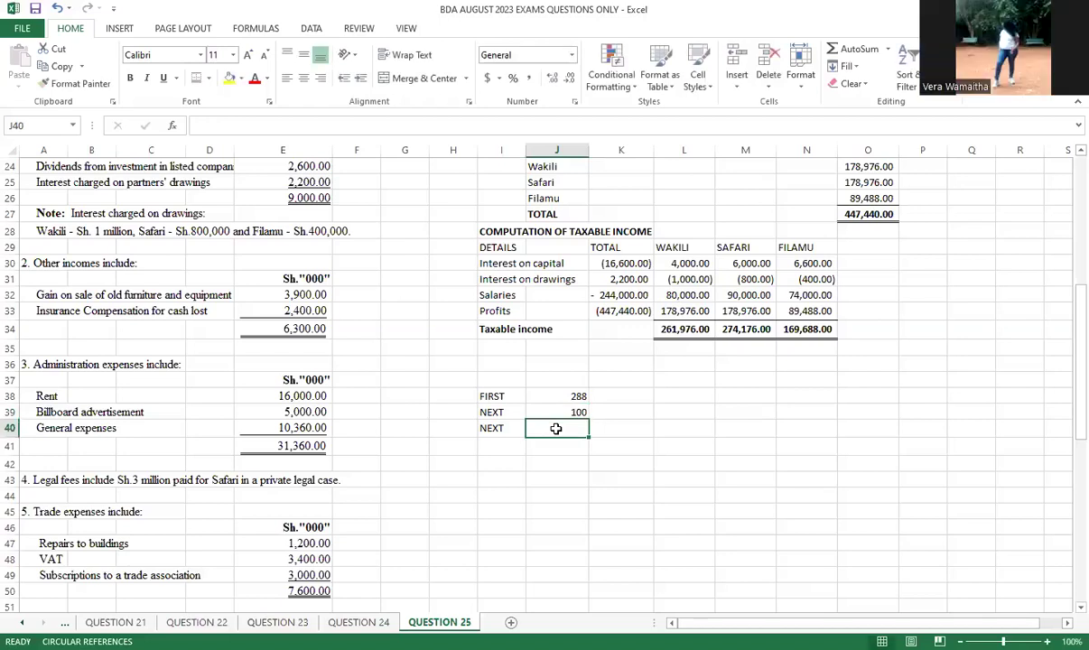
text(5612)
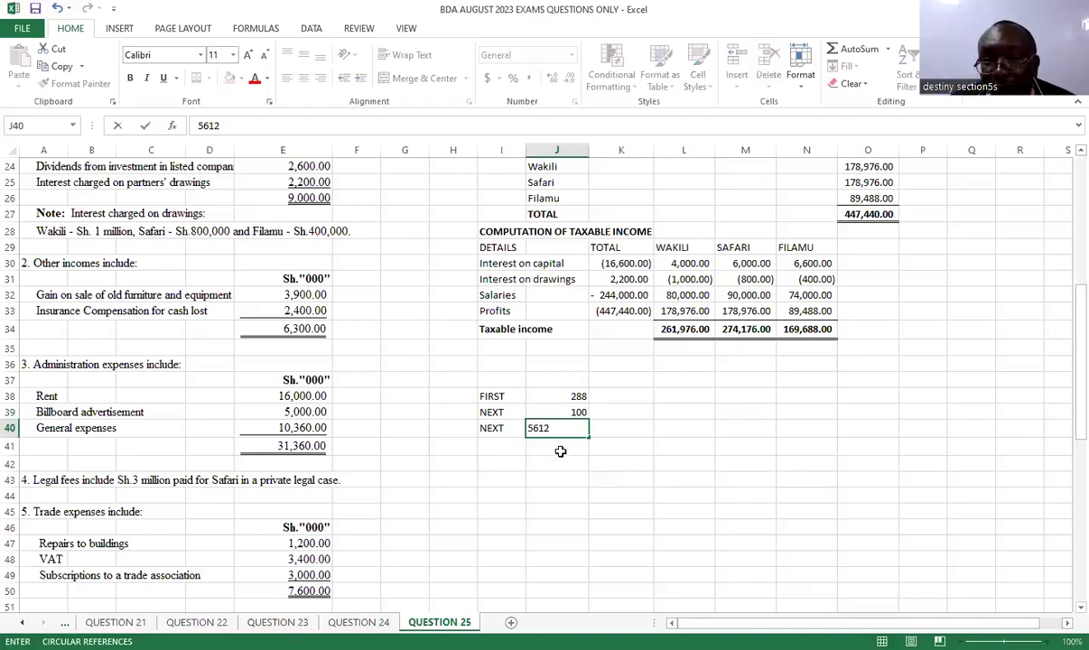
key(Return)
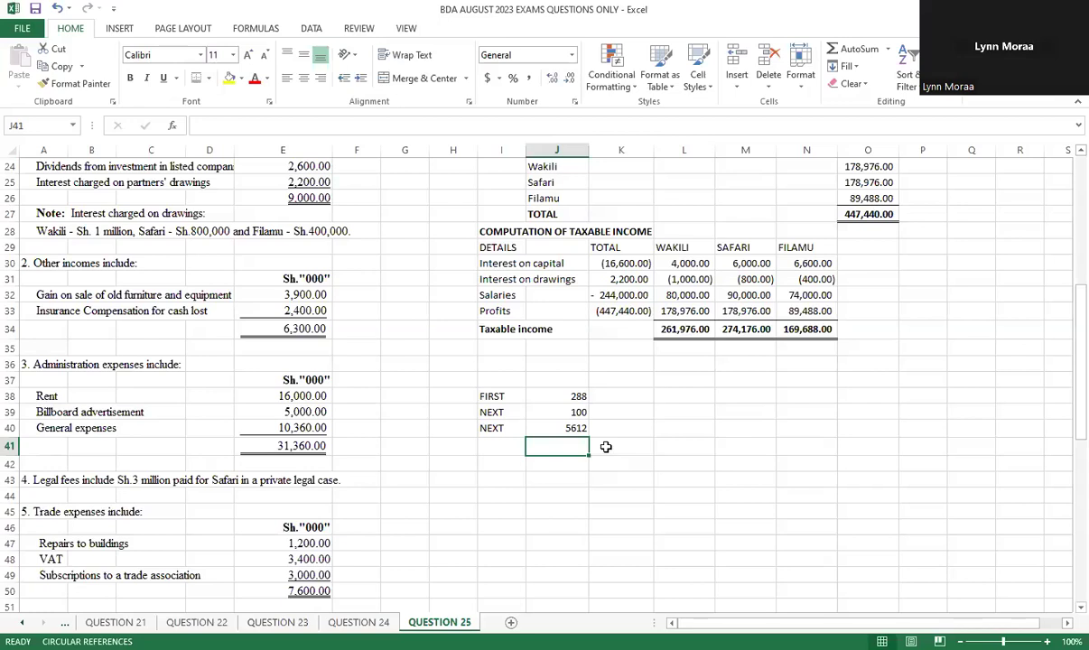
Step: Add a fourth band in row 41 with the label NEXT in I41 and the amount 3600 in J41
click(494, 447)
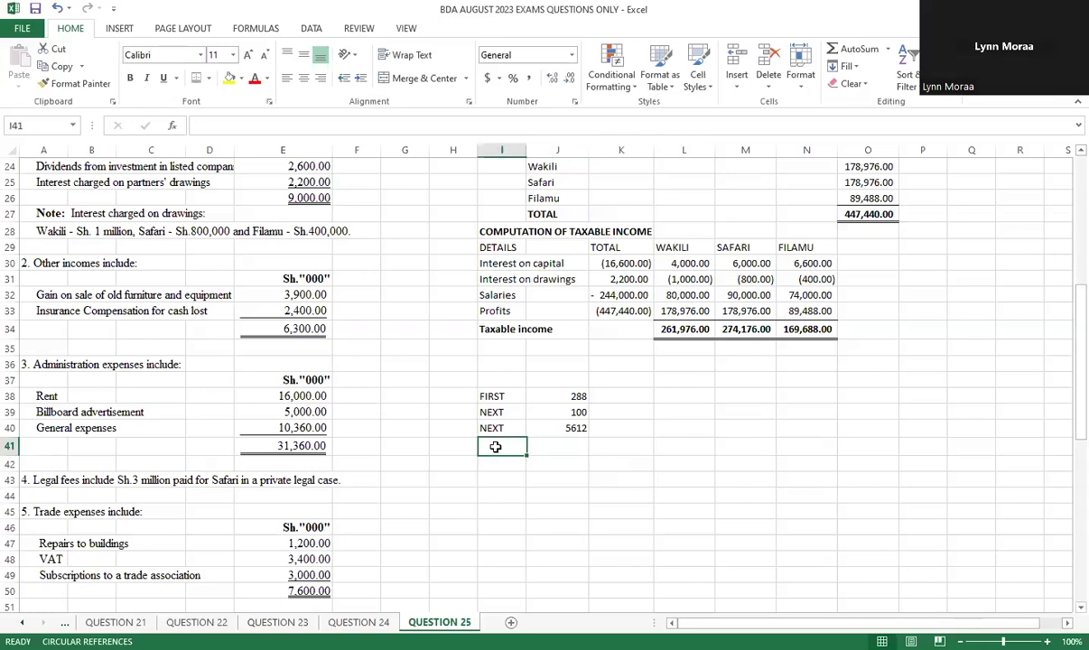
text(NEXT)
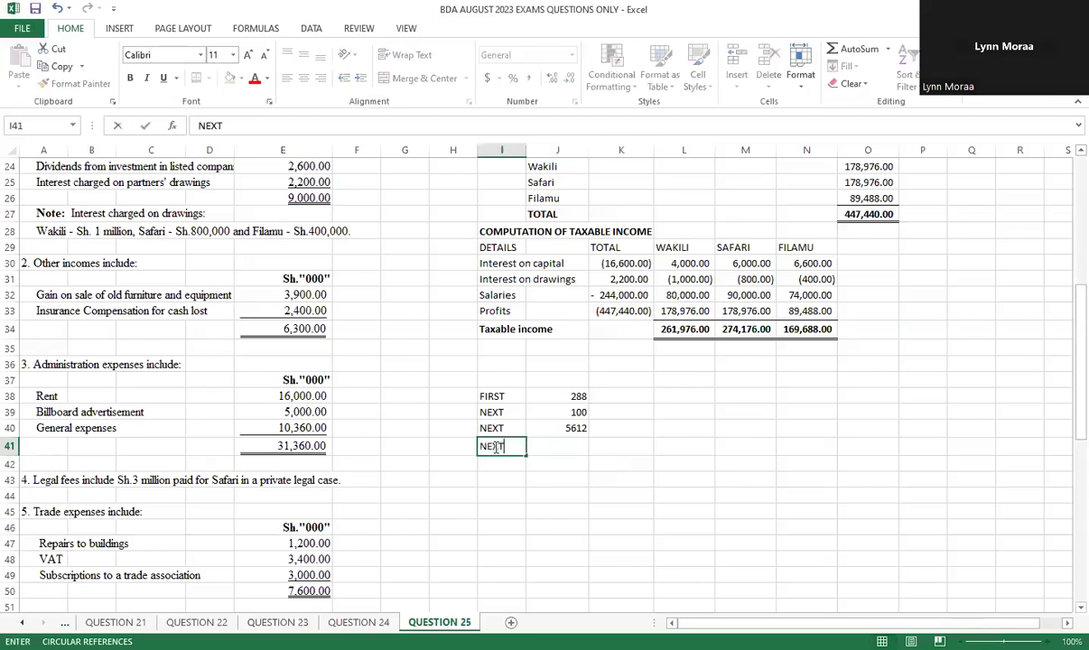
click(561, 441)
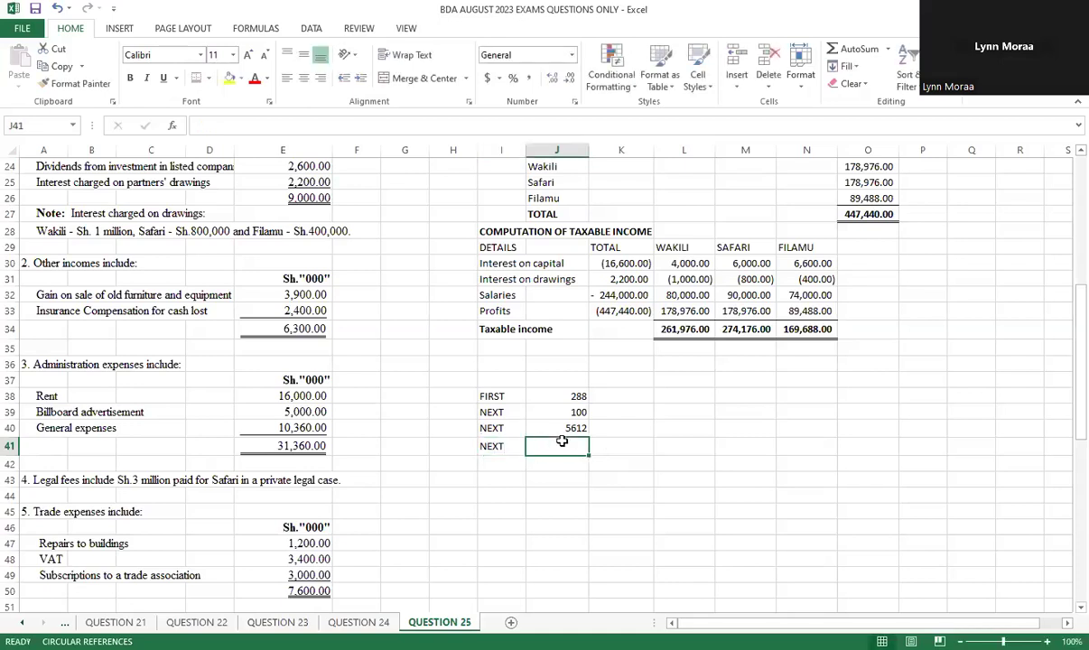
text(3600)
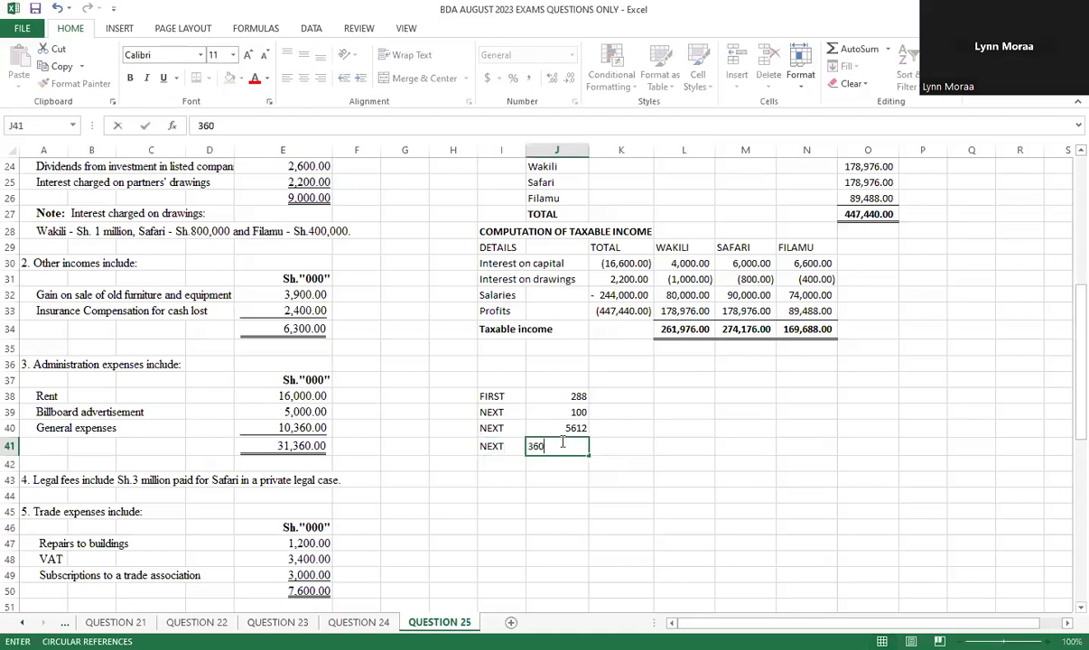
key(Return)
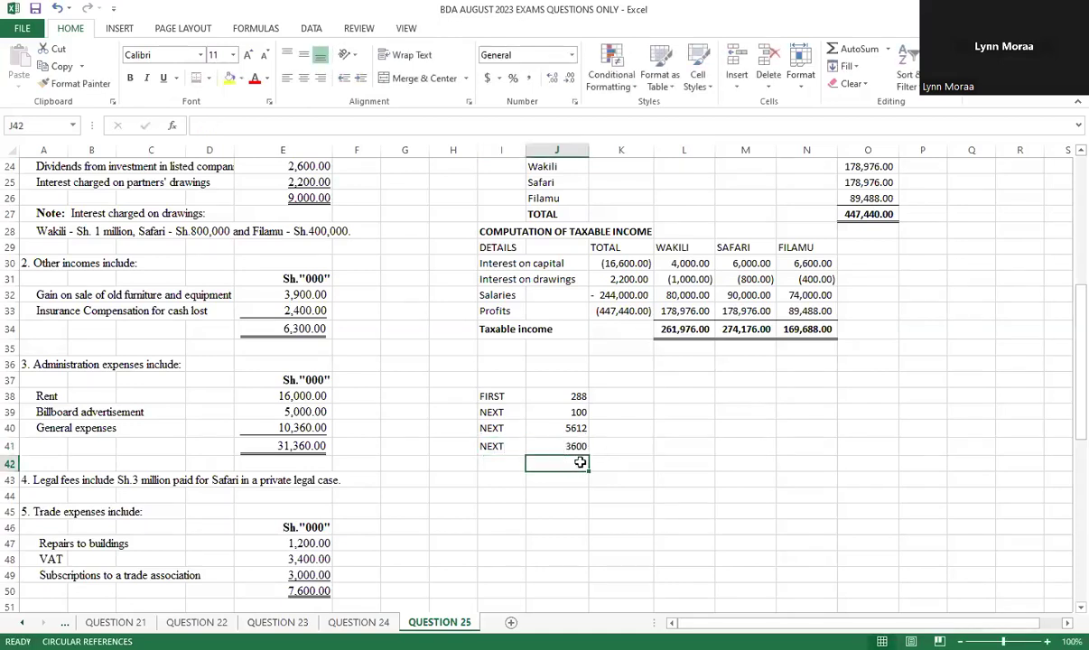
Step: Add the final band in row 42 with the label ABOVE in I42 and the amount 9000 in J42
click(494, 463)
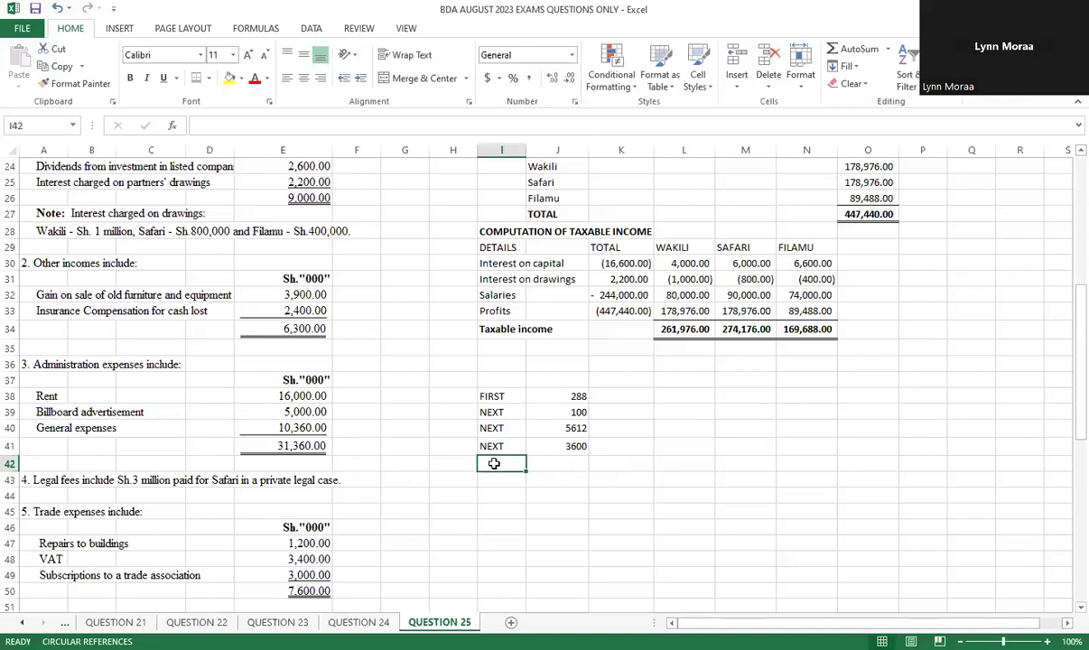
text(A)
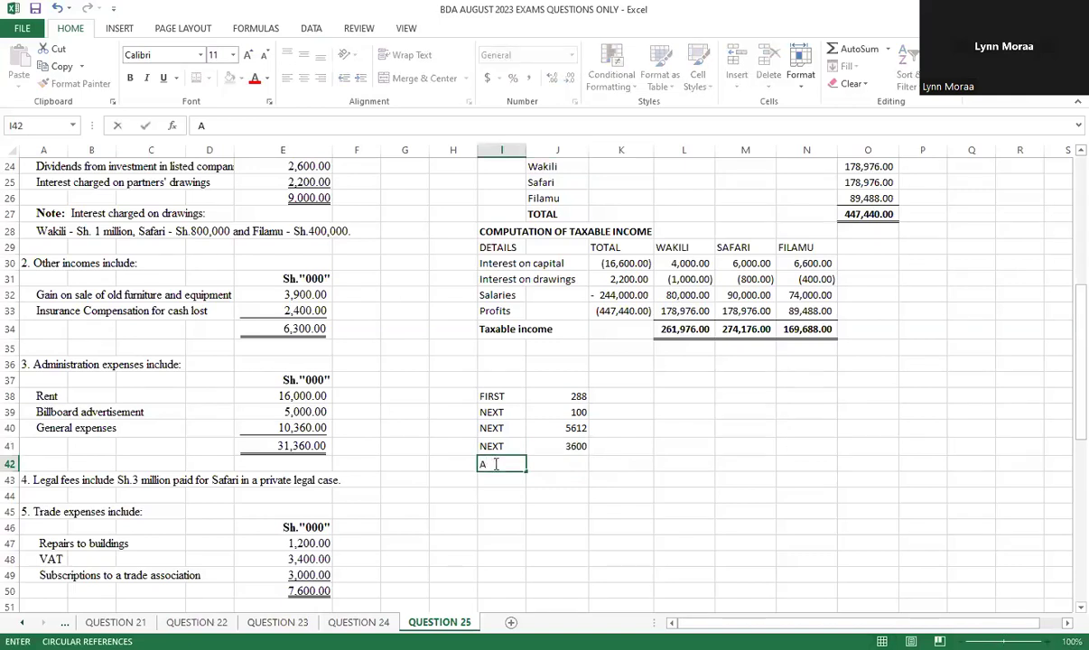
text(BOVE)
click(565, 464)
text(9000)
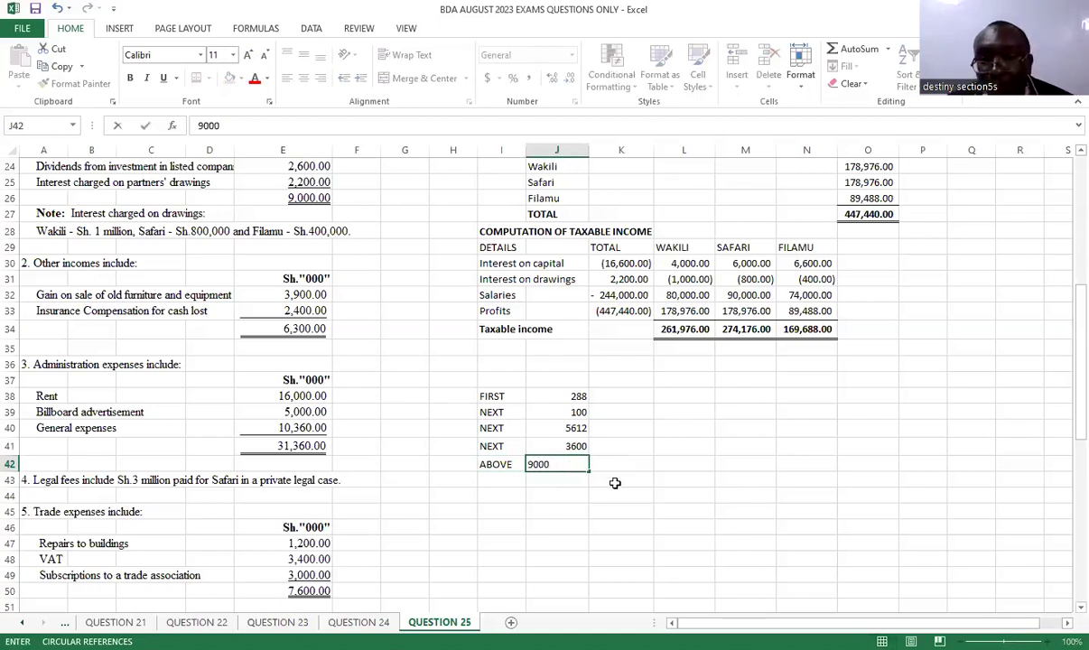
key(Return)
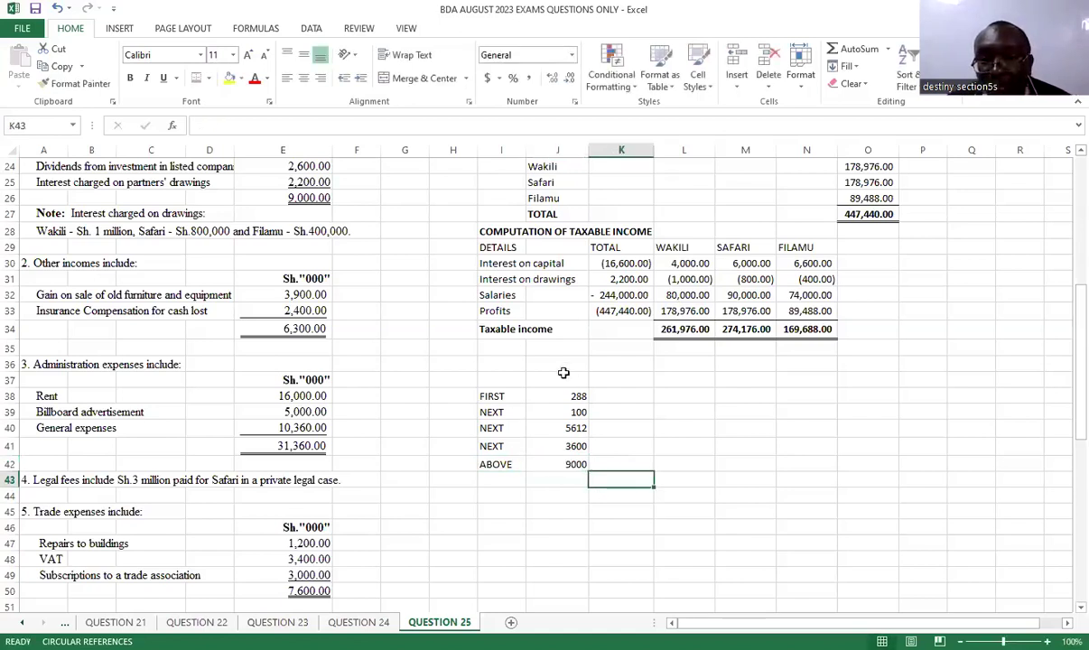
Step: Format the band amounts in J38:J42 with the comma style, showing thousands separators and two decimals
drag(565, 397, 567, 464)
click(531, 81)
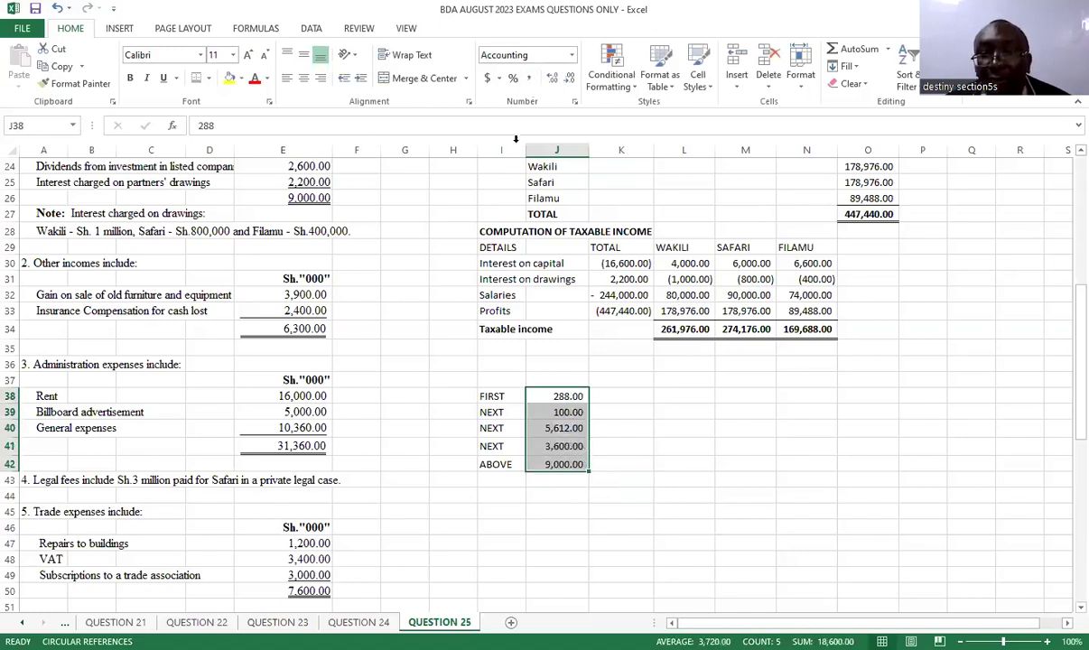
click(670, 460)
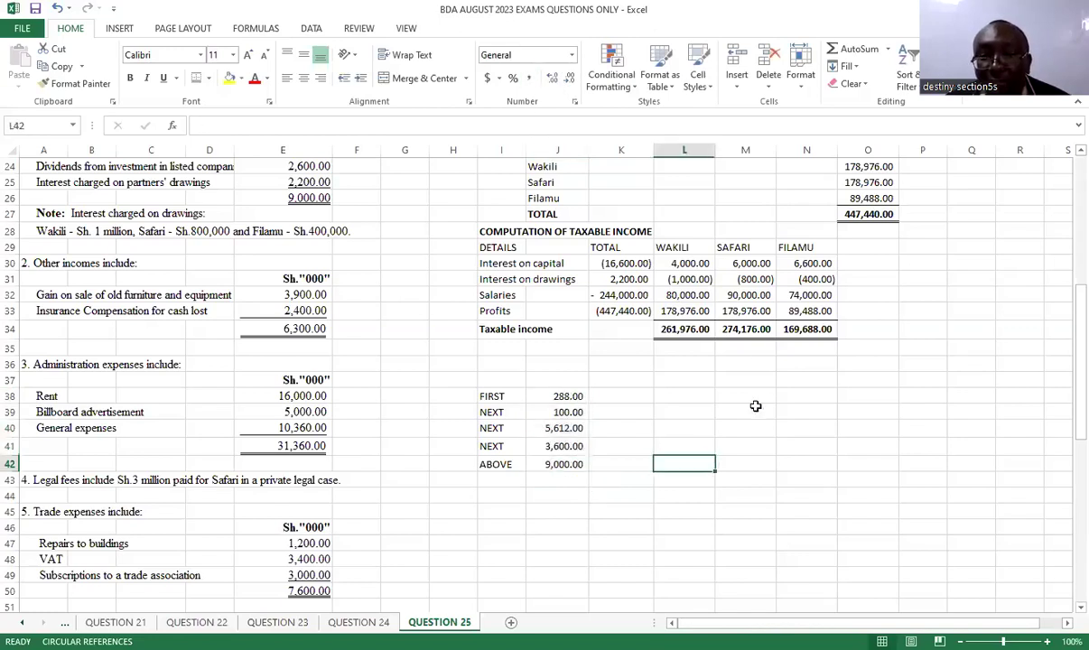
Step: Enter the column heading TAXABLE AMOUNT in K37 above the tax bands
click(617, 381)
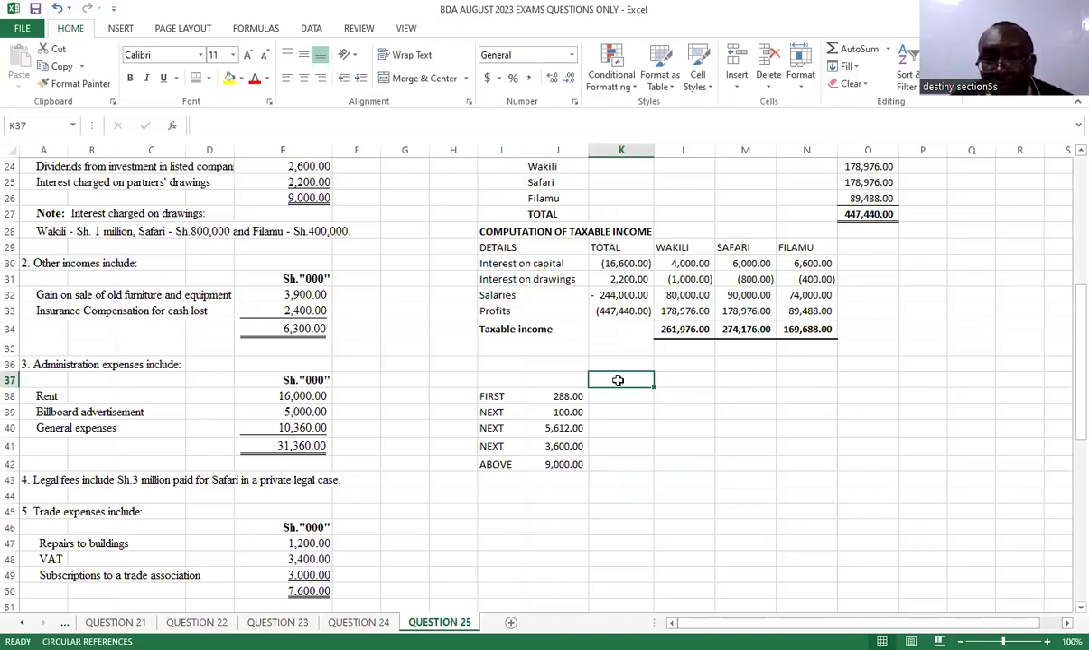
text(TA)
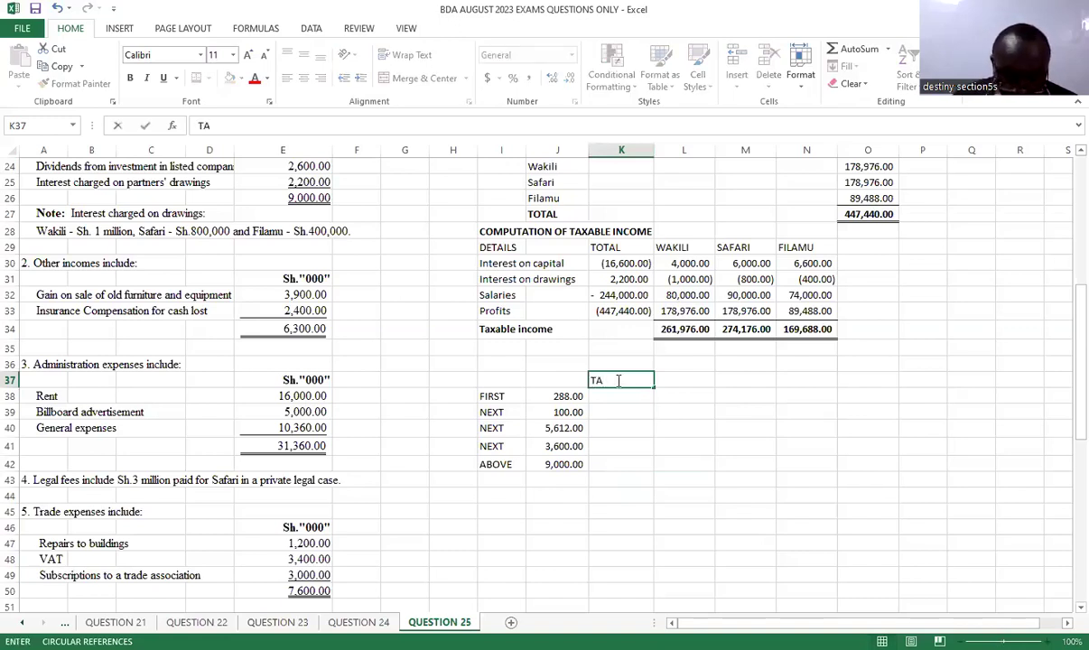
text(XA)
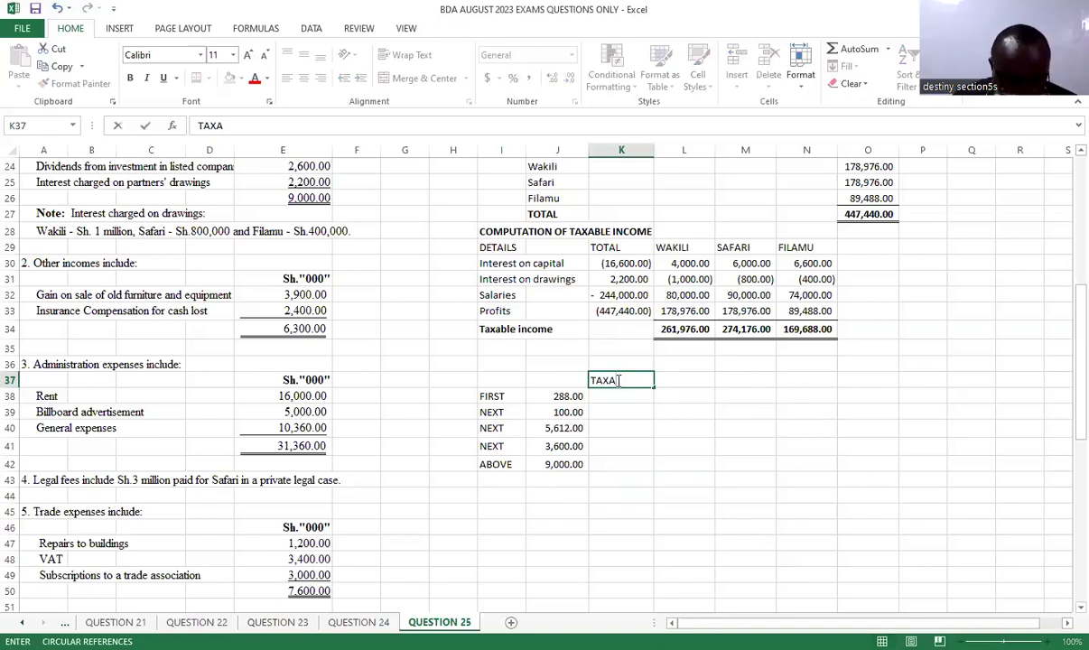
text(BLE A)
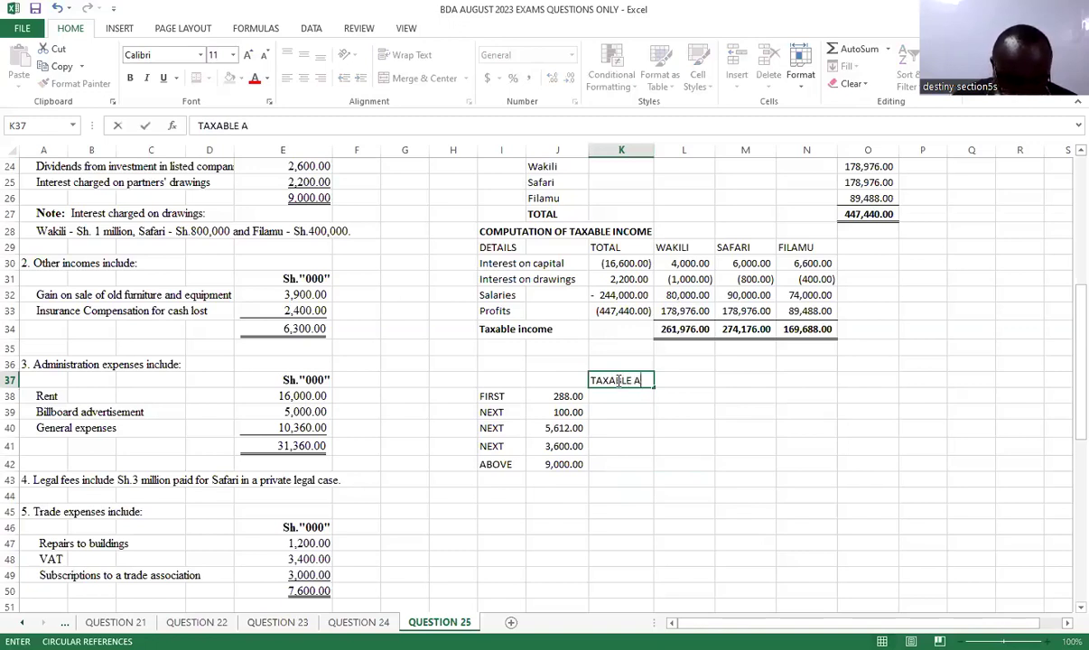
text(MOUNT)
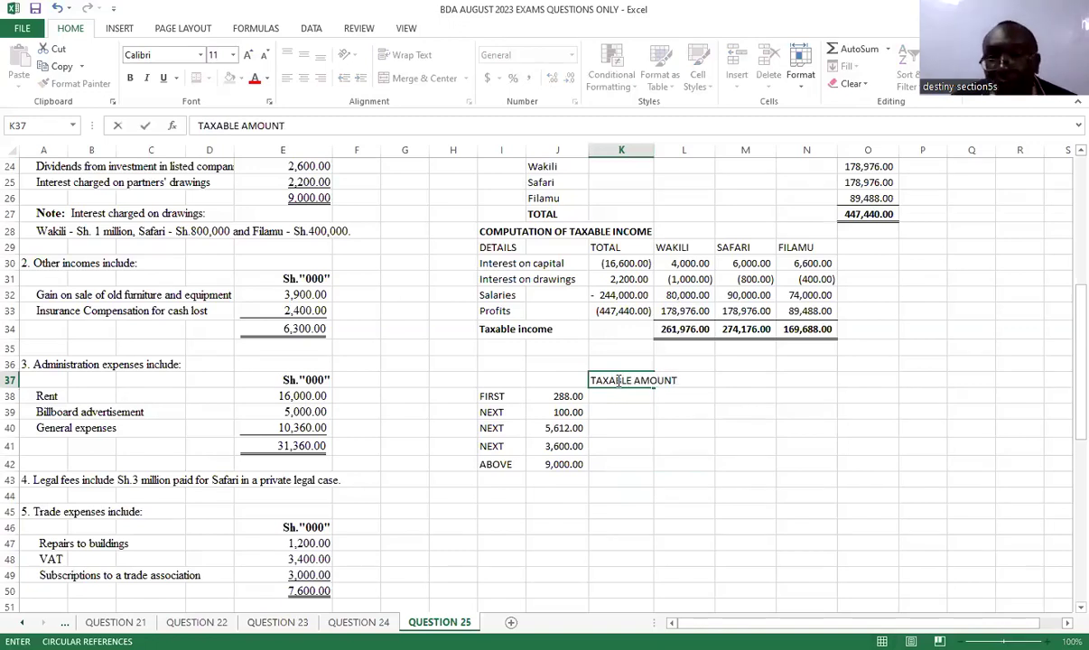
click(659, 412)
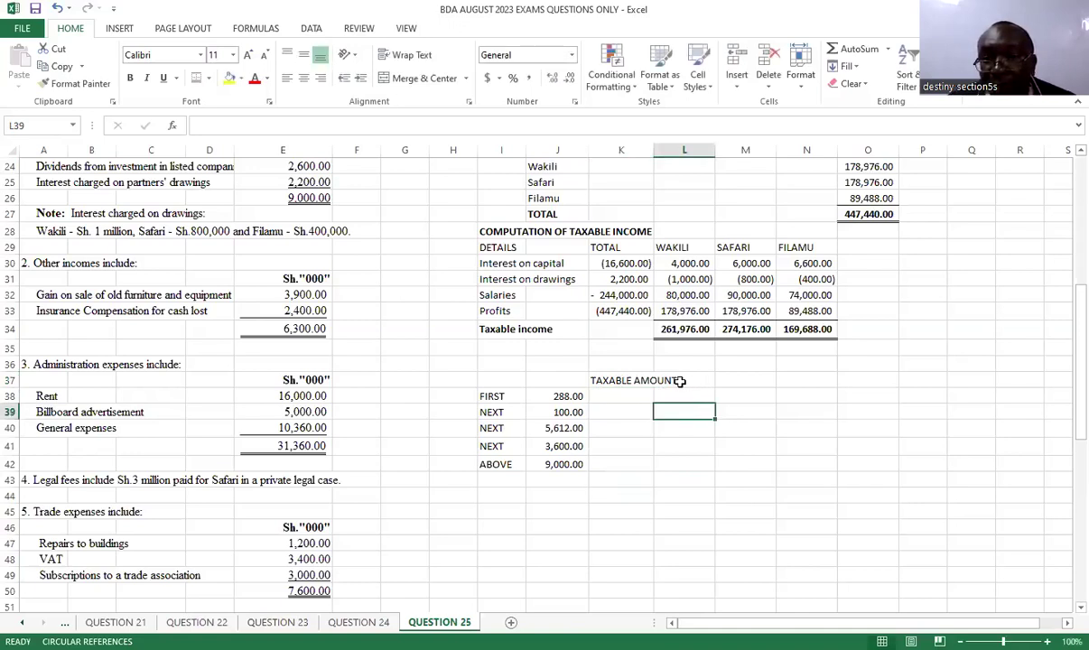
Step: Add the headings RATE in M37 and TAX PAYABLE in N37, and widen column K to fit its heading
click(730, 382)
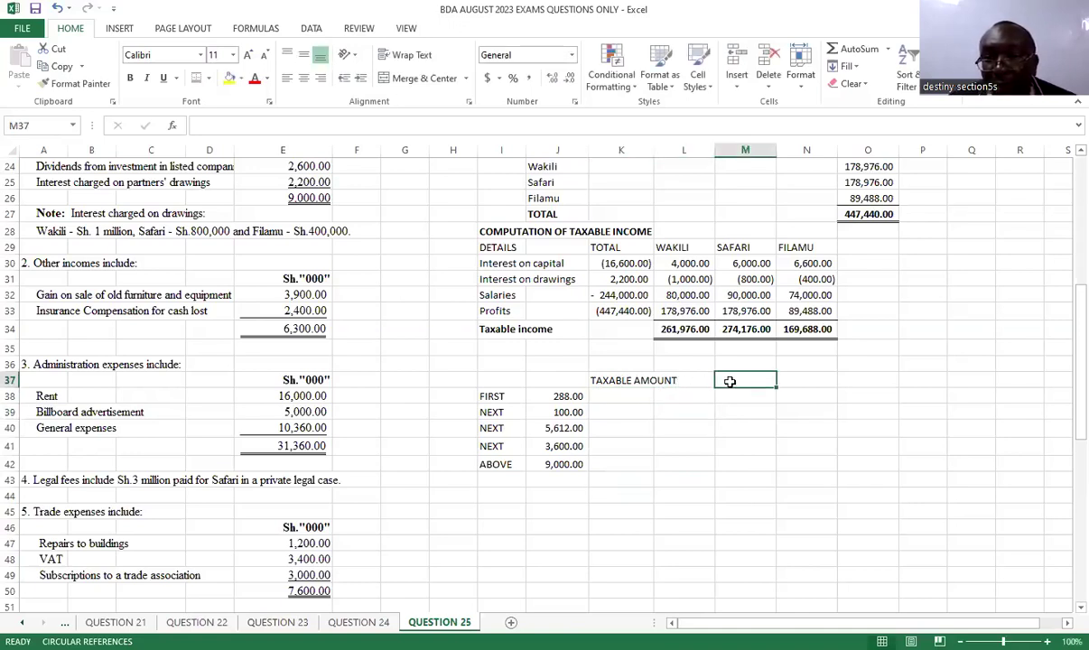
text(RATE)
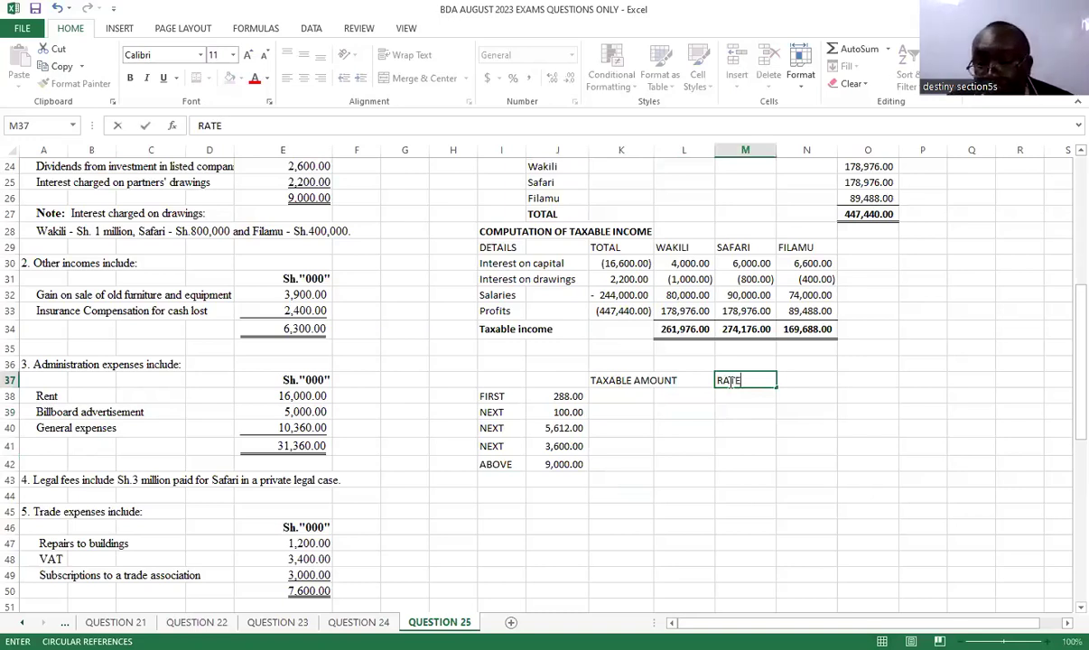
click(803, 380)
text(TAX PAYABLE)
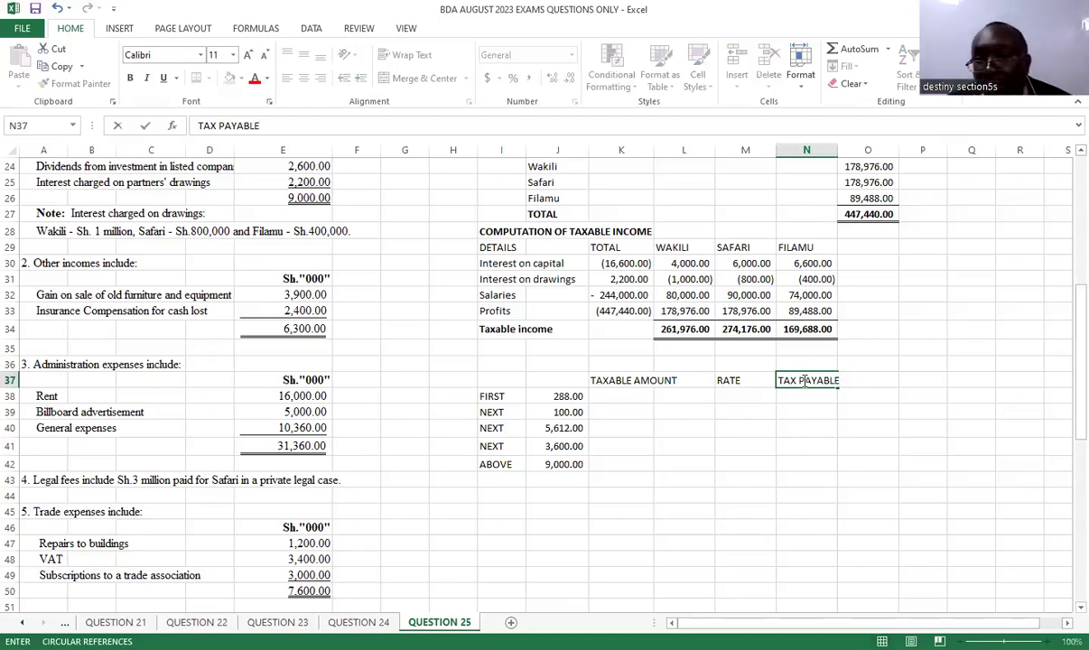
click(817, 408)
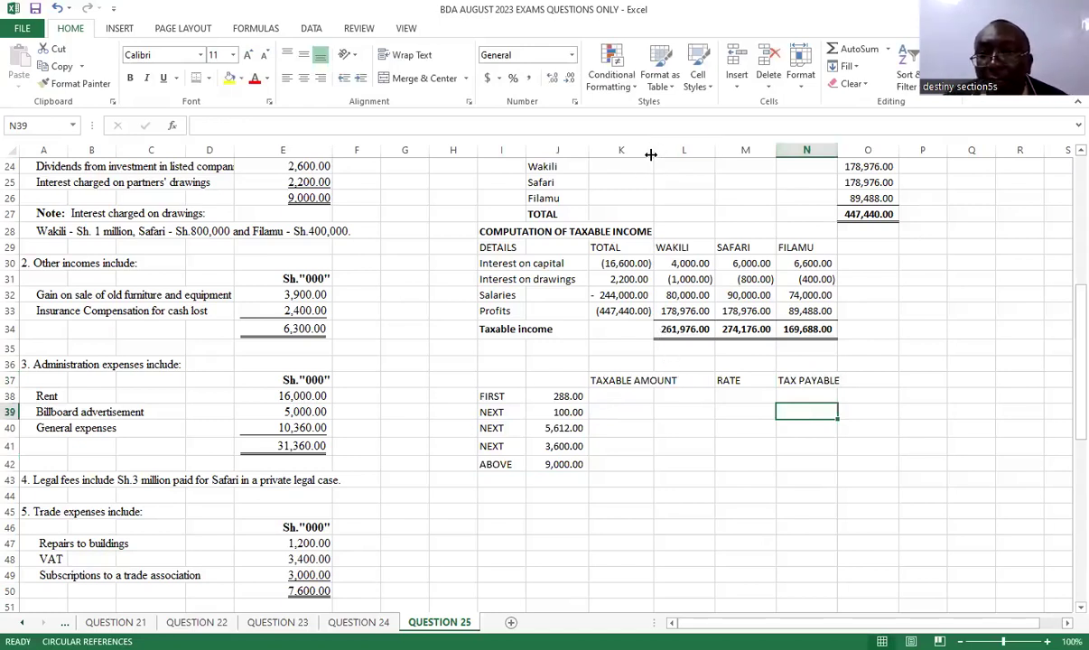
drag(654, 150, 677, 151)
Step: Link the taxable amounts of the first two bands to their band amounts with =J38 in K38 and =J39 in K39
click(623, 394)
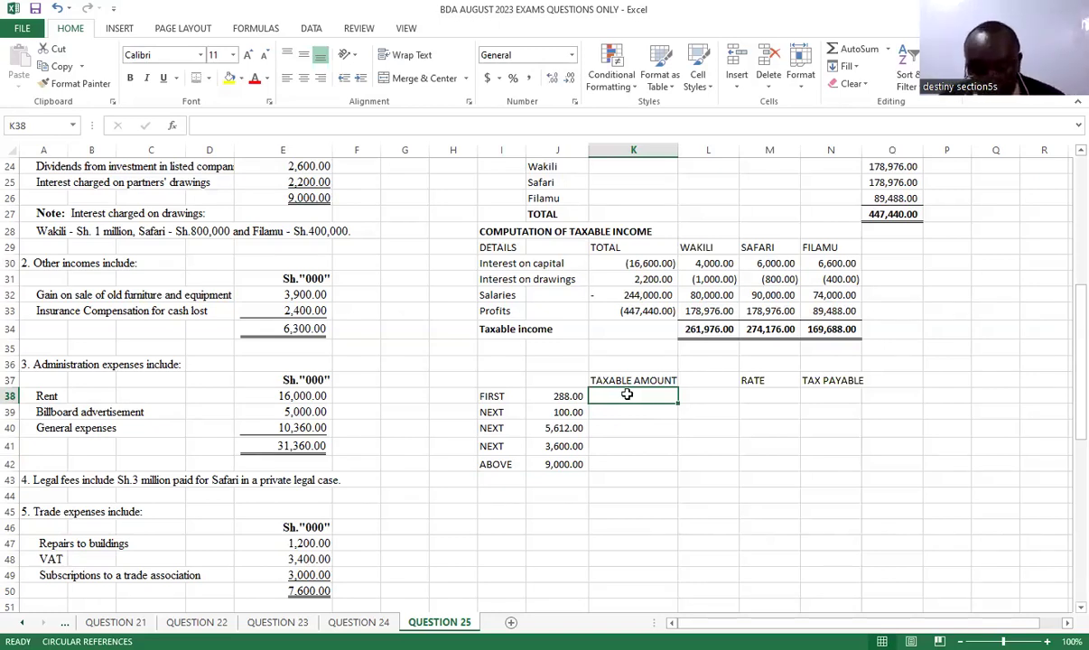
text(=)
click(567, 397)
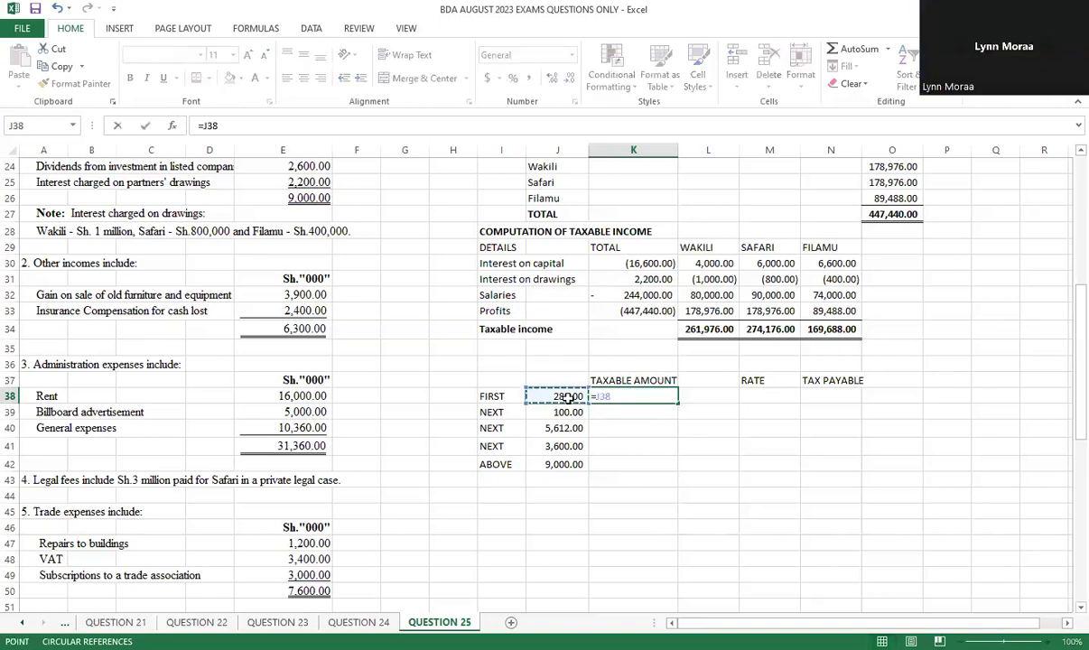
key(Return)
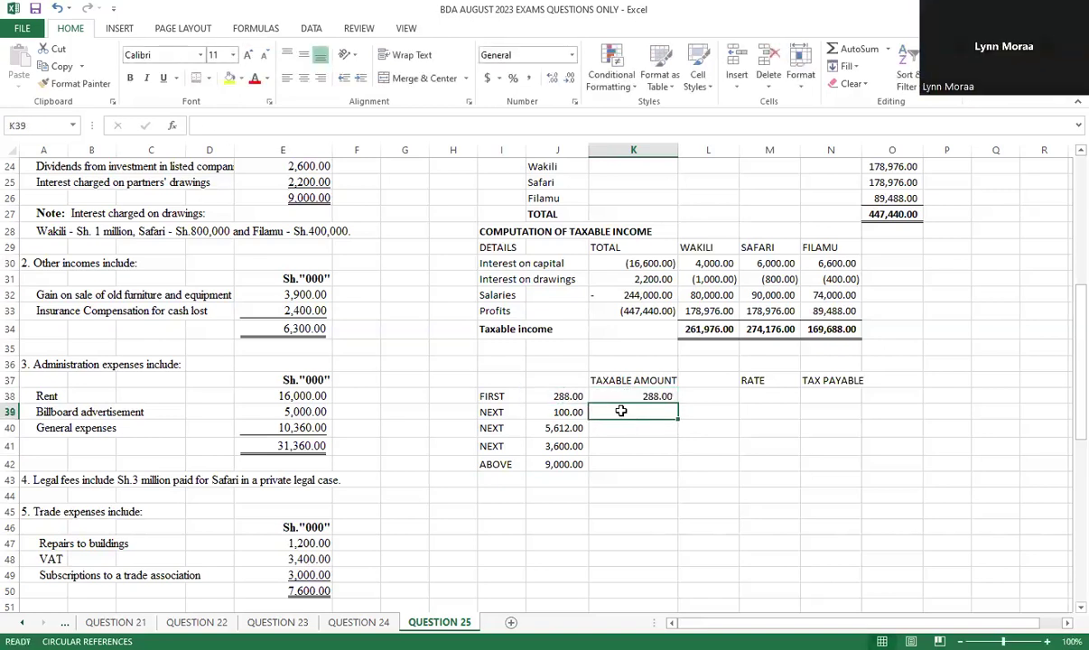
text(=)
click(569, 411)
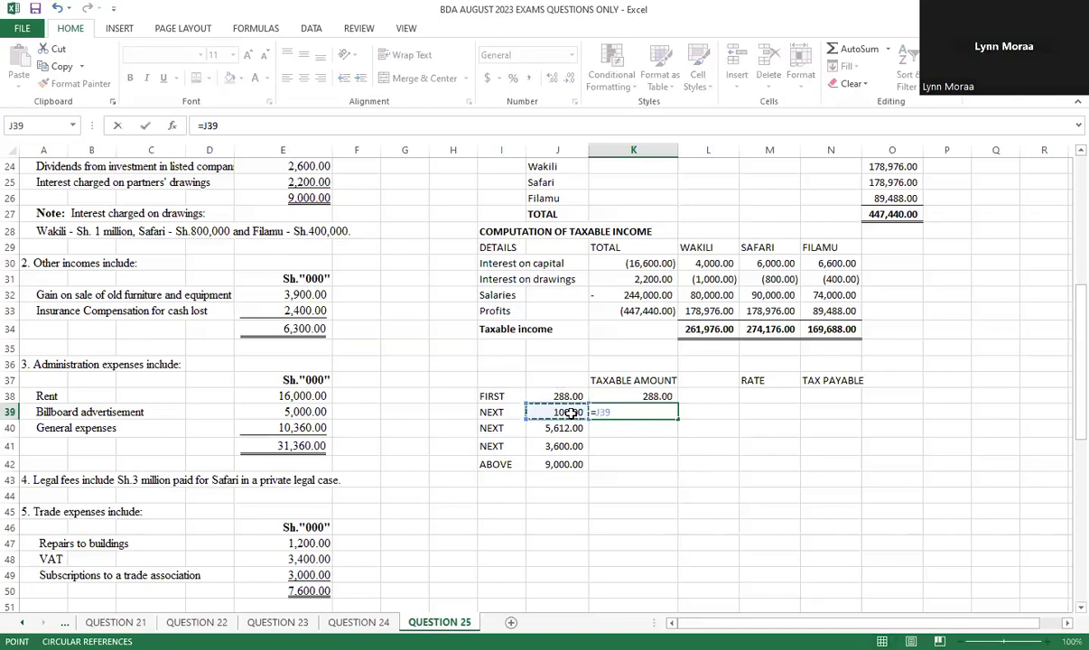
key(Return)
Step: Link the third and fourth bands' taxable amounts in K40 and K41 to the band amounts in J40 and J41
text(=)
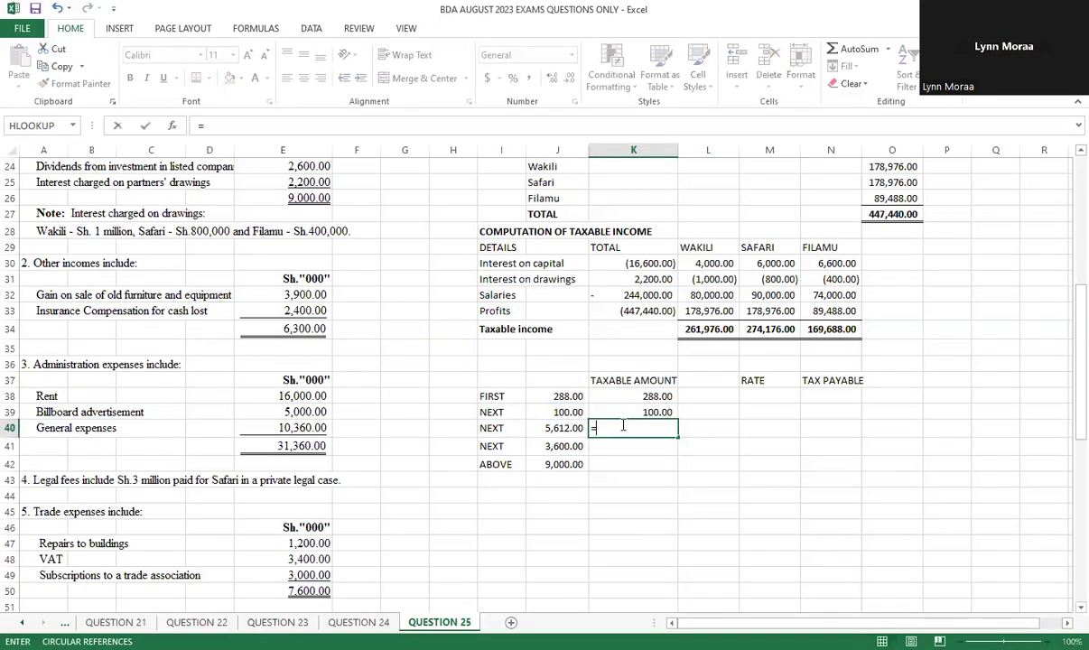
click(568, 428)
key(Return)
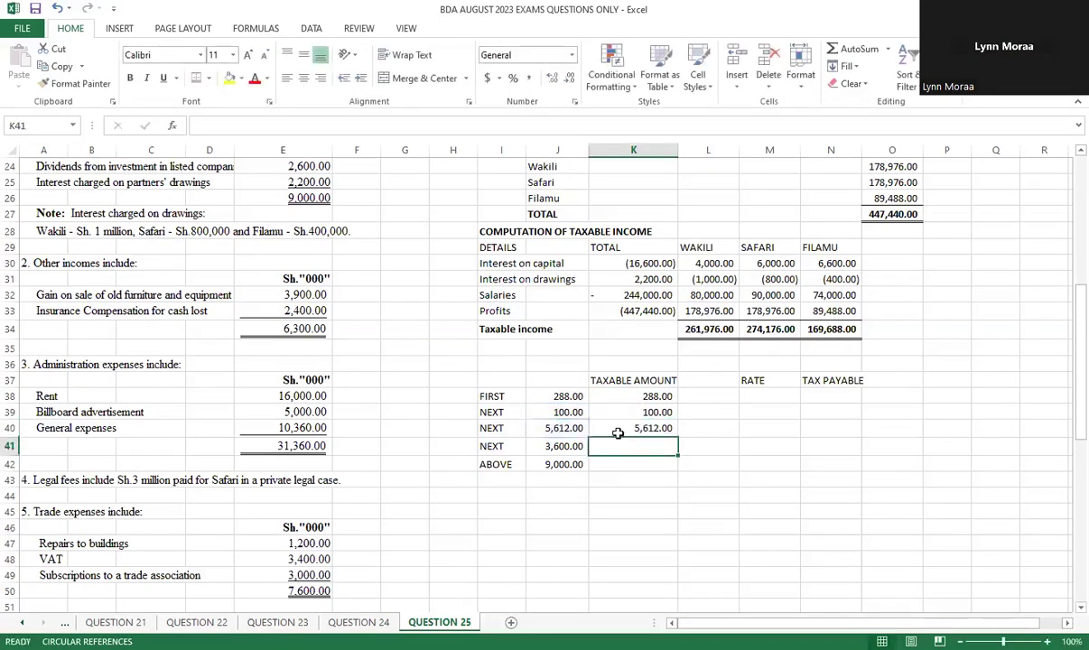
text(=)
click(564, 446)
key(Return)
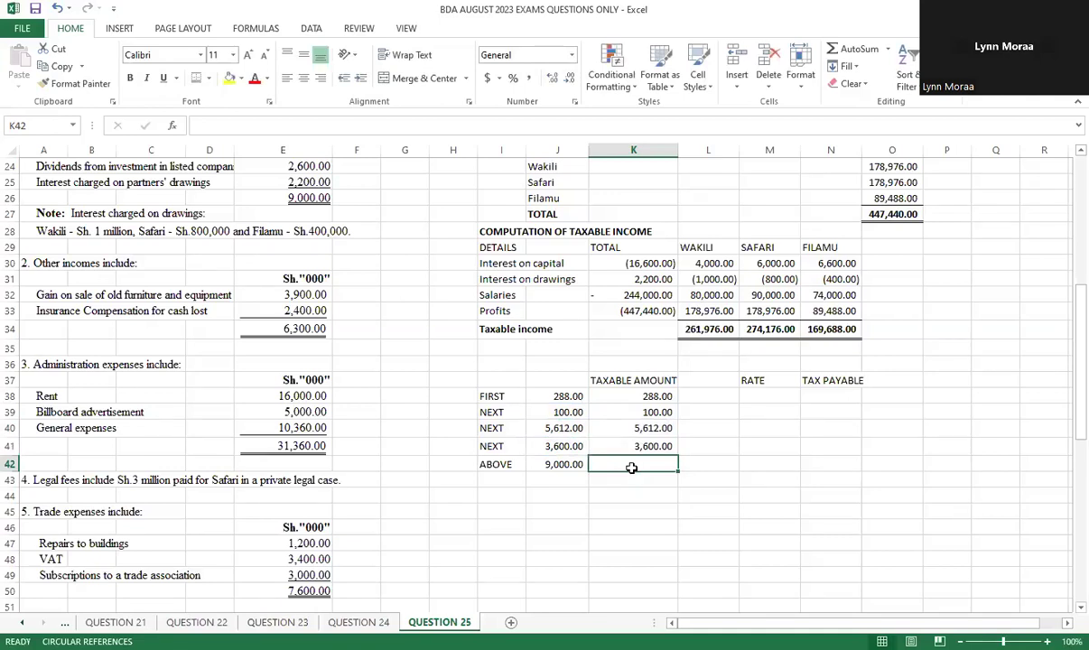
text(=)
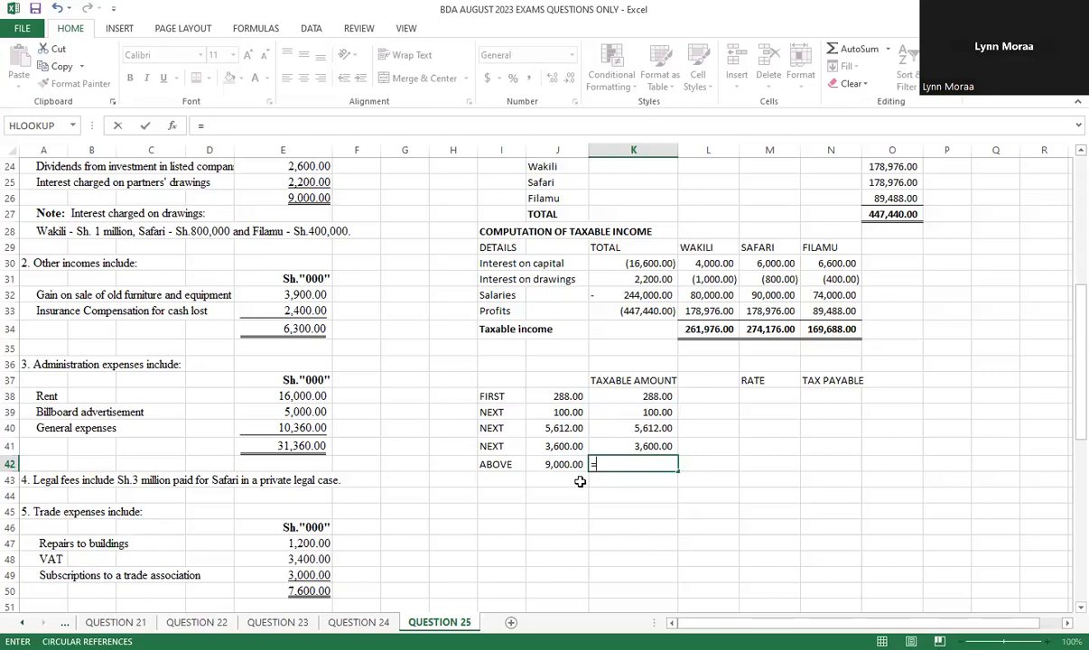
click(407, 480)
text(=)
key(BackSpace)
key(BackSpace)
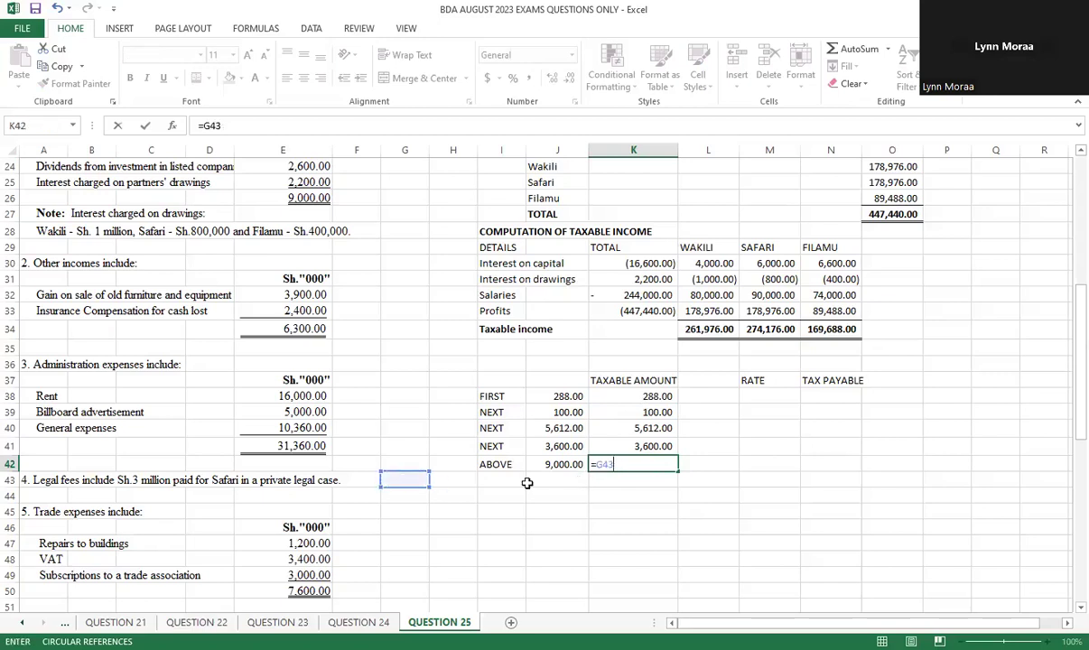
key(Escape)
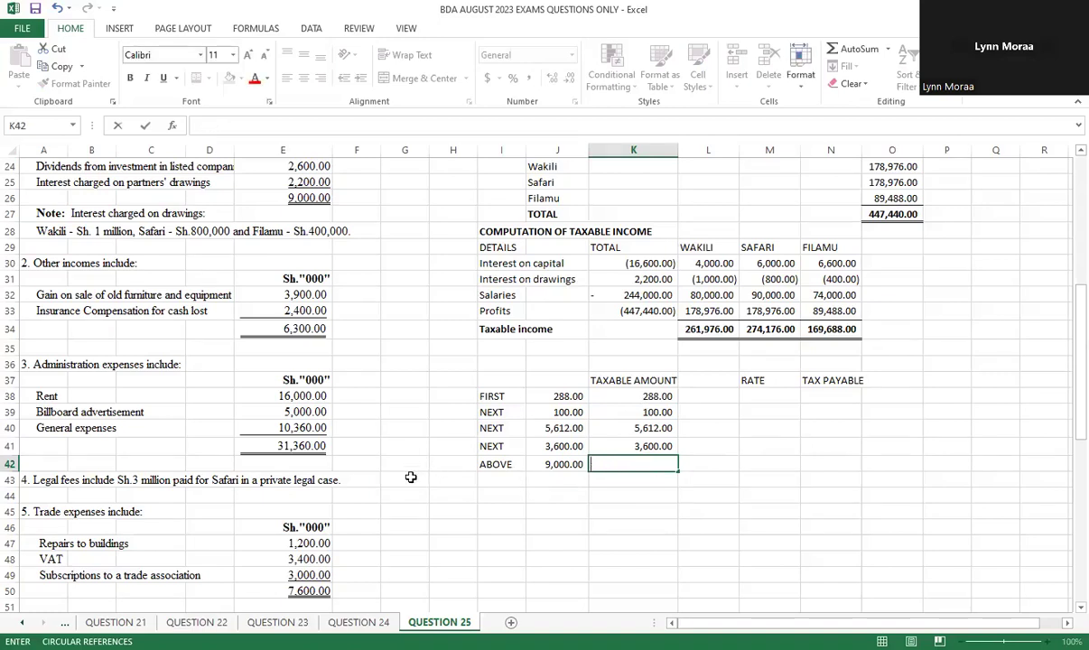
Step: Add up the first four band amounts in spare cell G43 with =J38+J39+J40+J41
click(410, 477)
text(=)
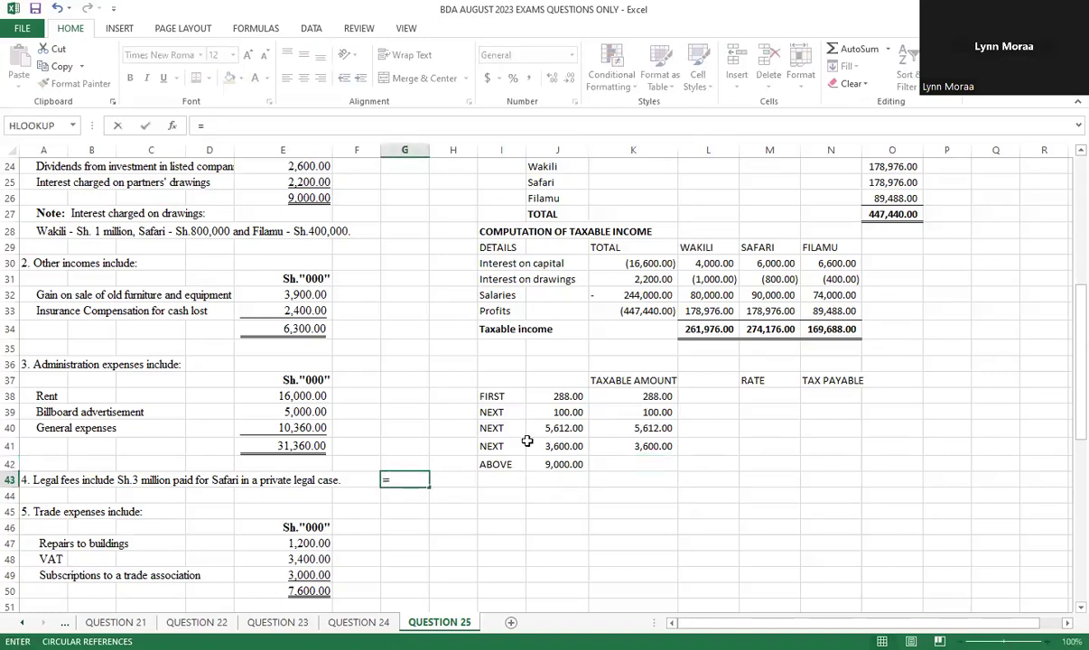
click(560, 396)
text(+)
click(564, 412)
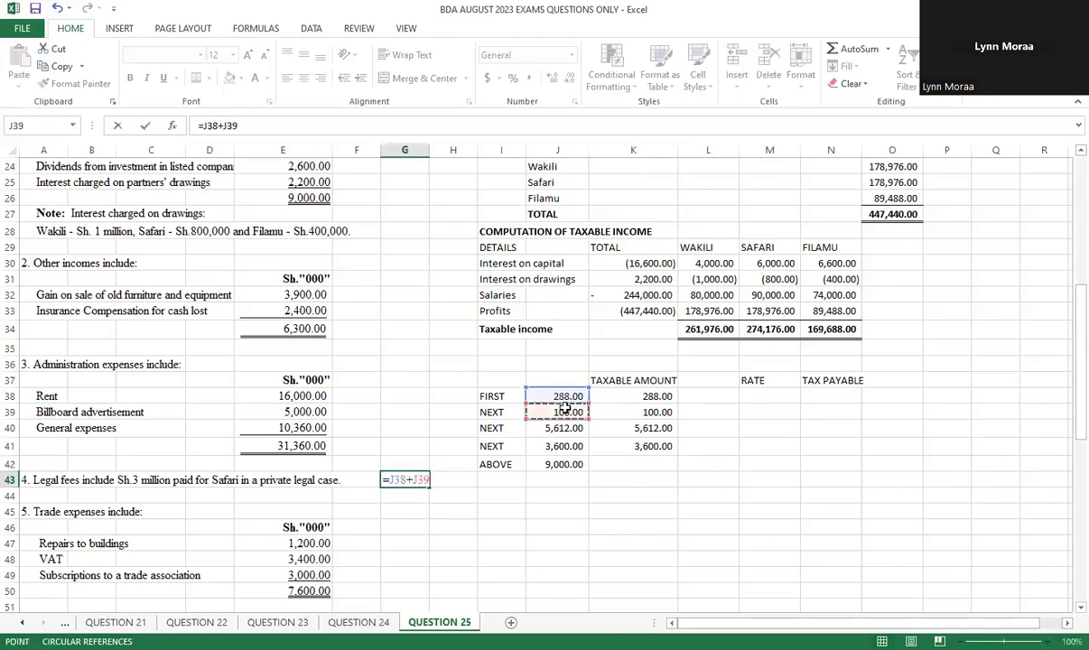
text(+)
click(563, 426)
text(+)
click(558, 444)
key(Return)
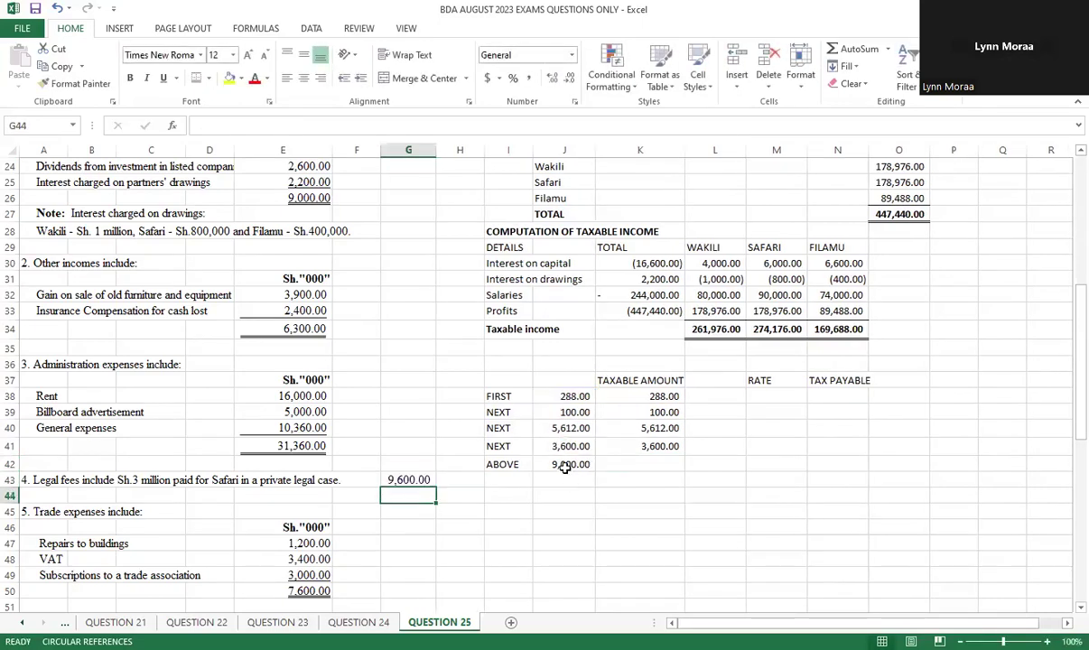
Step: Correct the ABOVE band amount in J42 to 9600
click(564, 465)
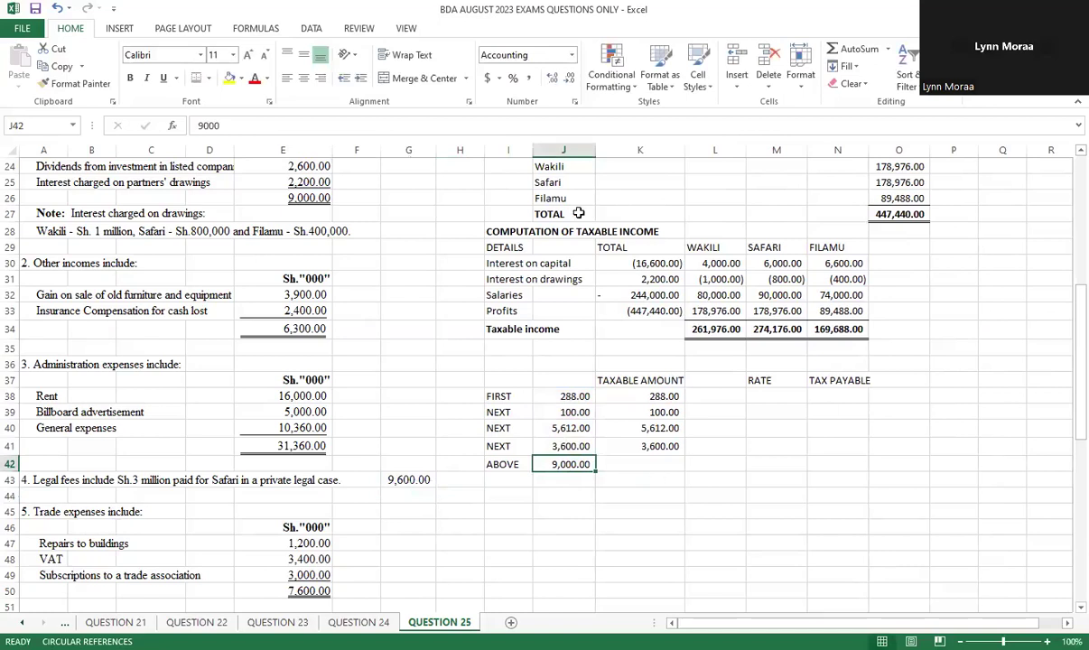
click(209, 126)
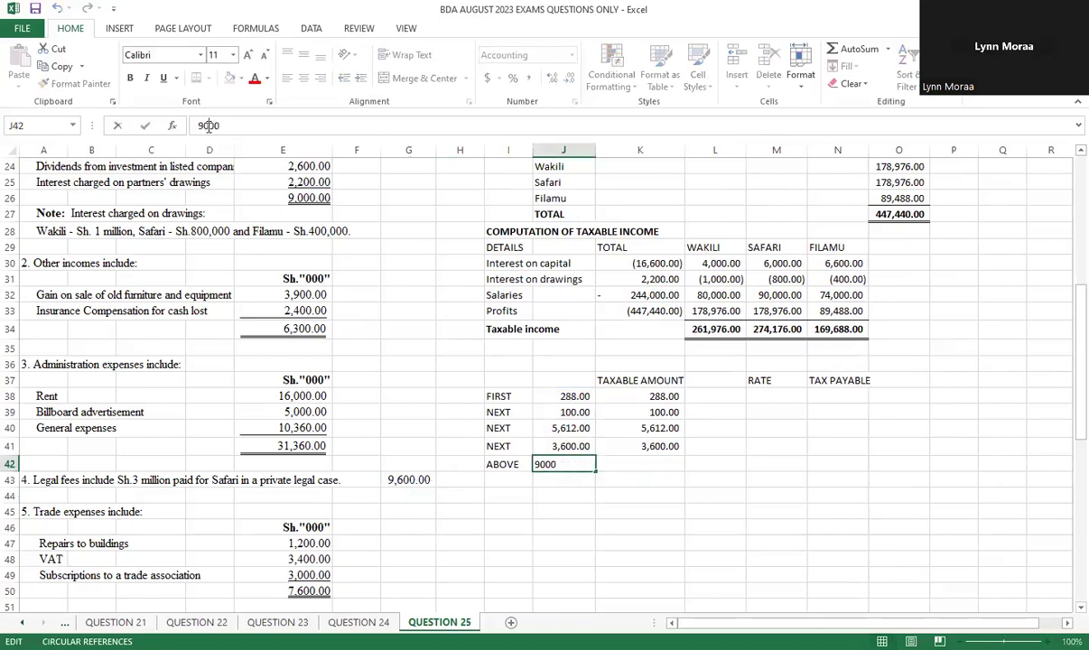
key(BackSpace)
text(6)
key(Return)
key(Left)
key(Left)
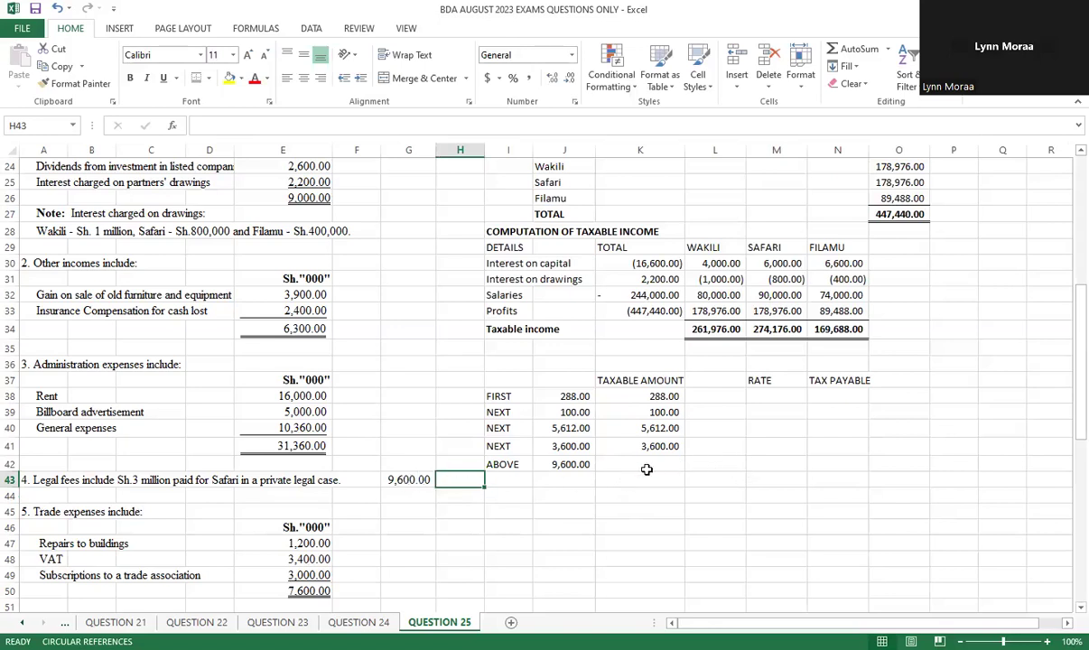
Step: Clear the helper sum from cell G43
click(400, 481)
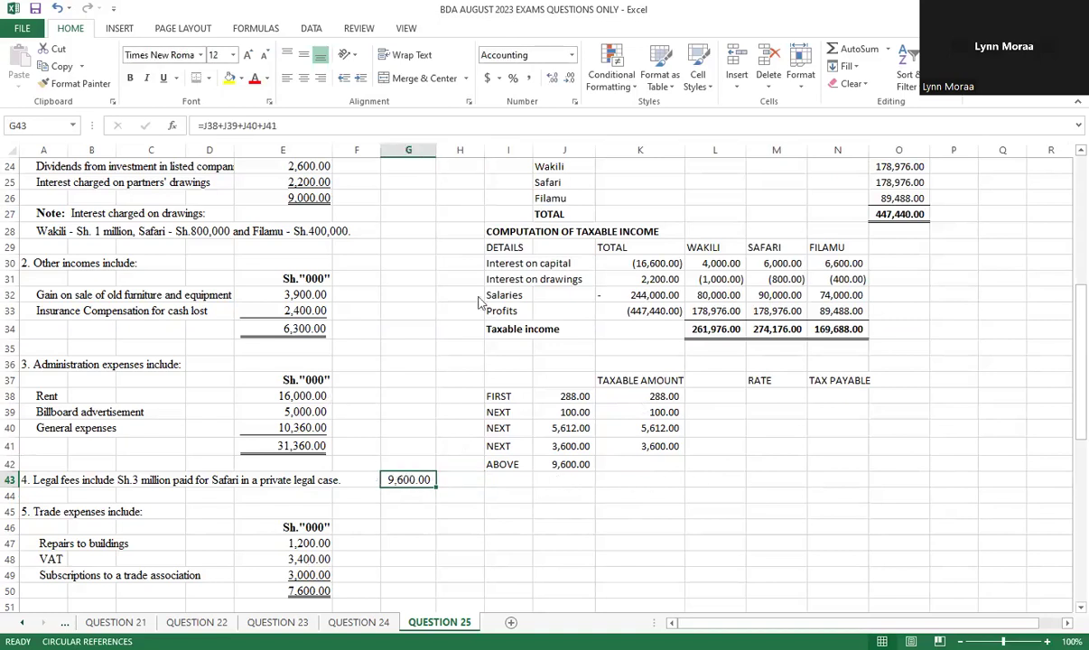
right_click(399, 481)
click(456, 323)
Step: Calculate the first partner's taxable amount for the ABOVE band in K42 with =L34-J42
click(643, 463)
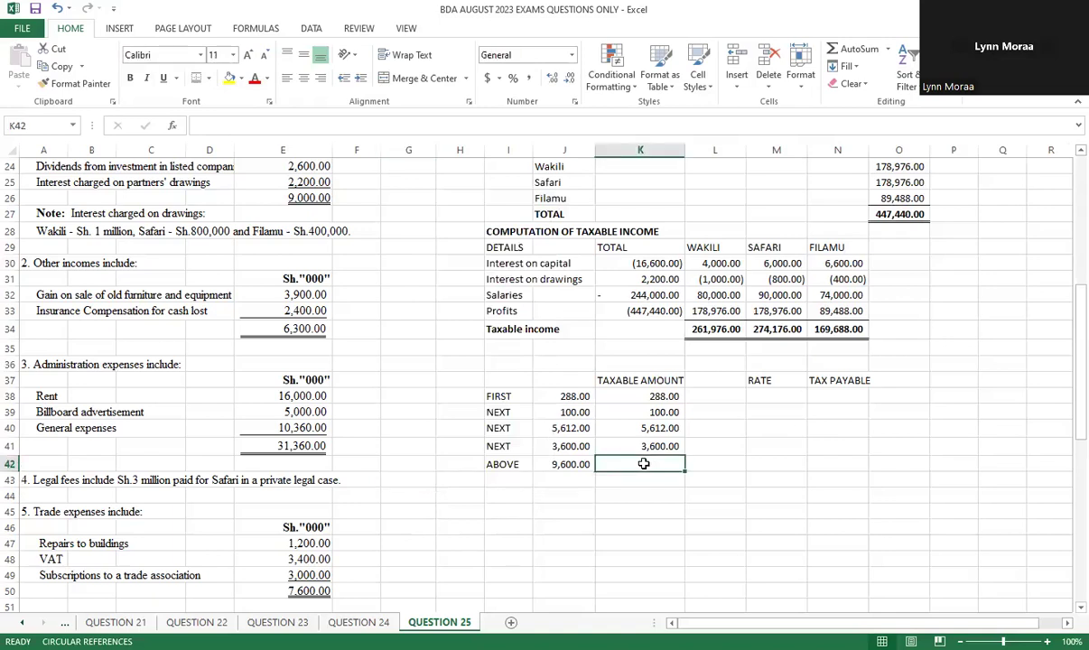
text(=)
click(706, 331)
text(-)
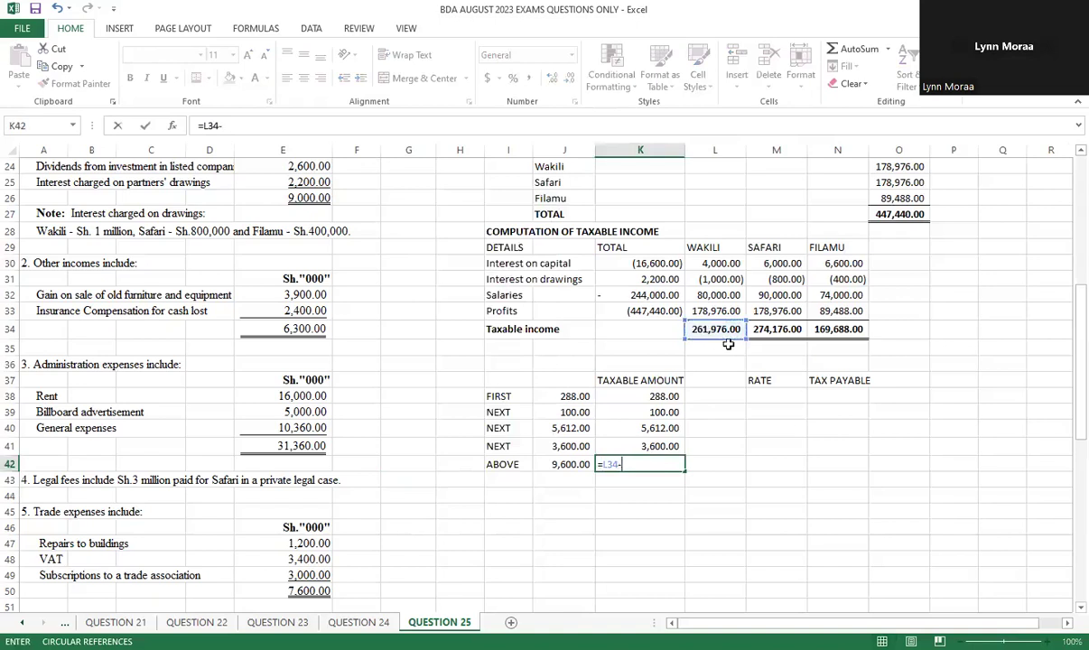
click(562, 465)
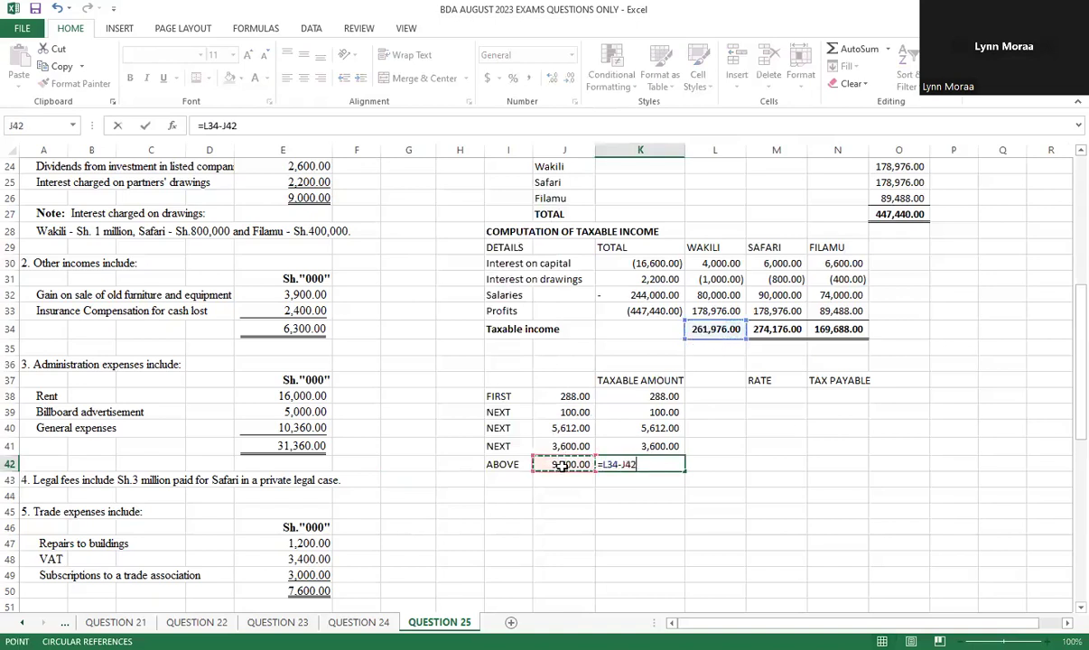
key(Return)
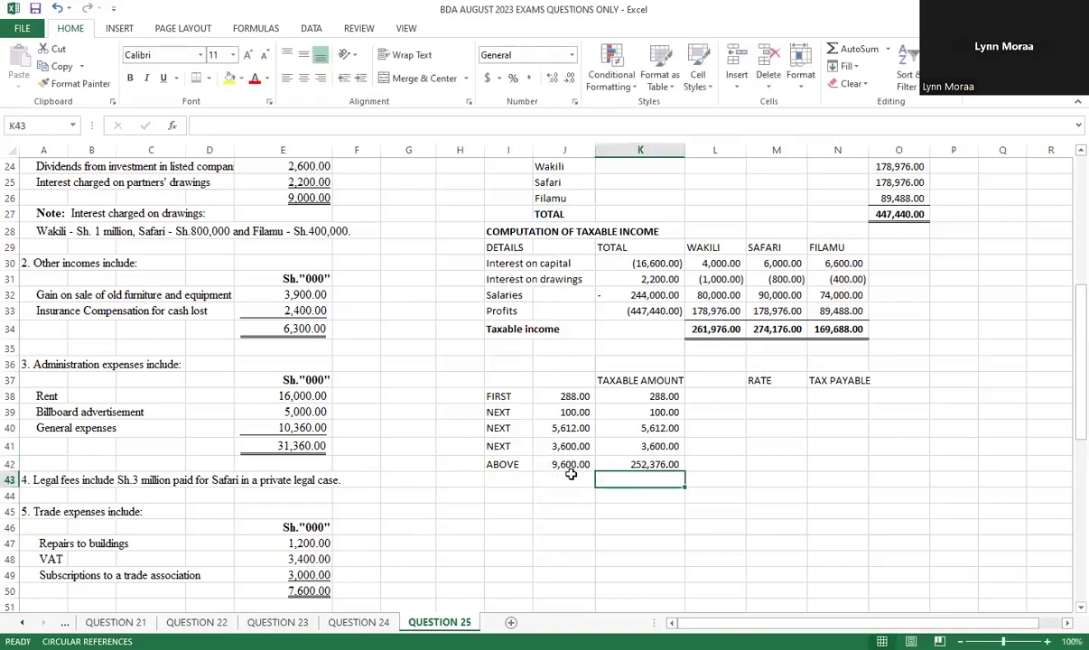
Step: Enter the tax rates .1 in M38 and .25 in M39 for the first two bands
click(757, 397)
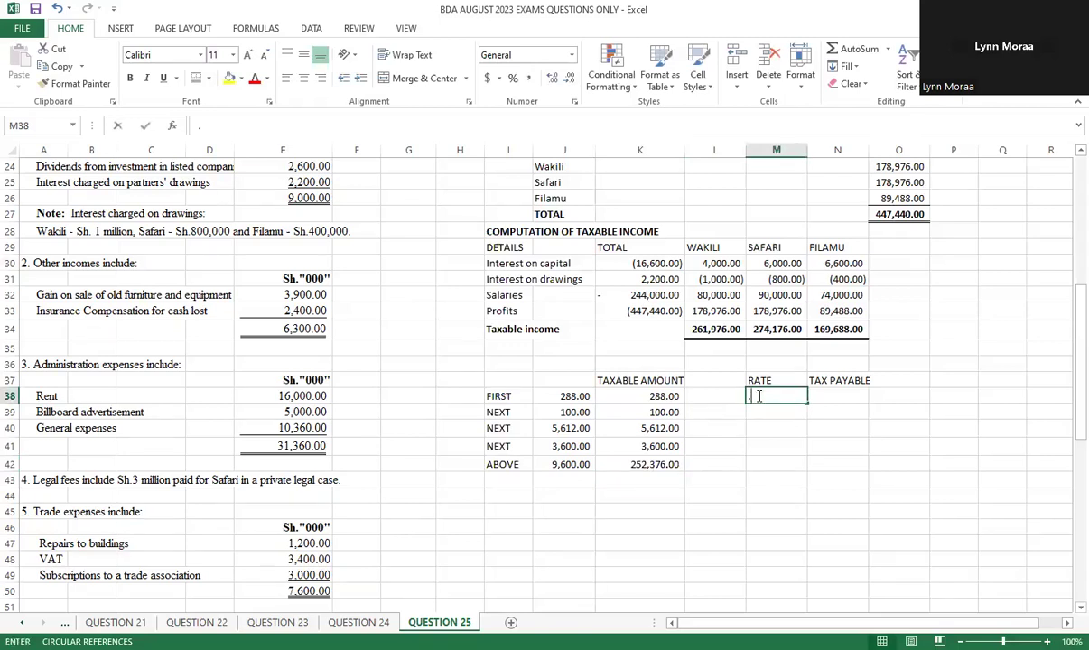
text(.1)
key(Return)
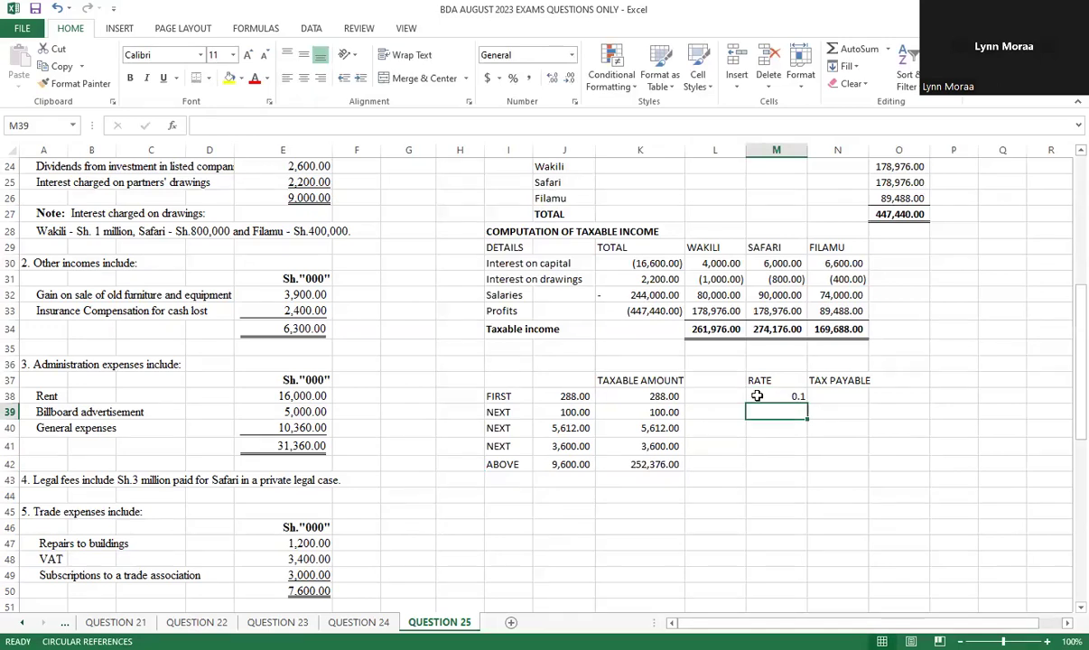
text(.25)
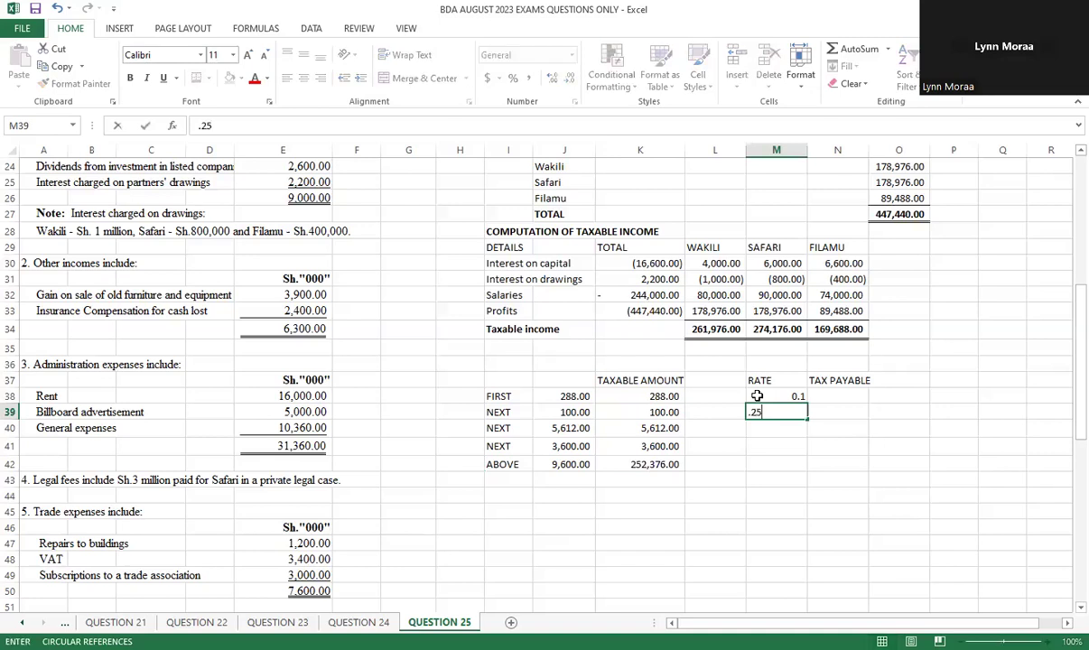
key(Return)
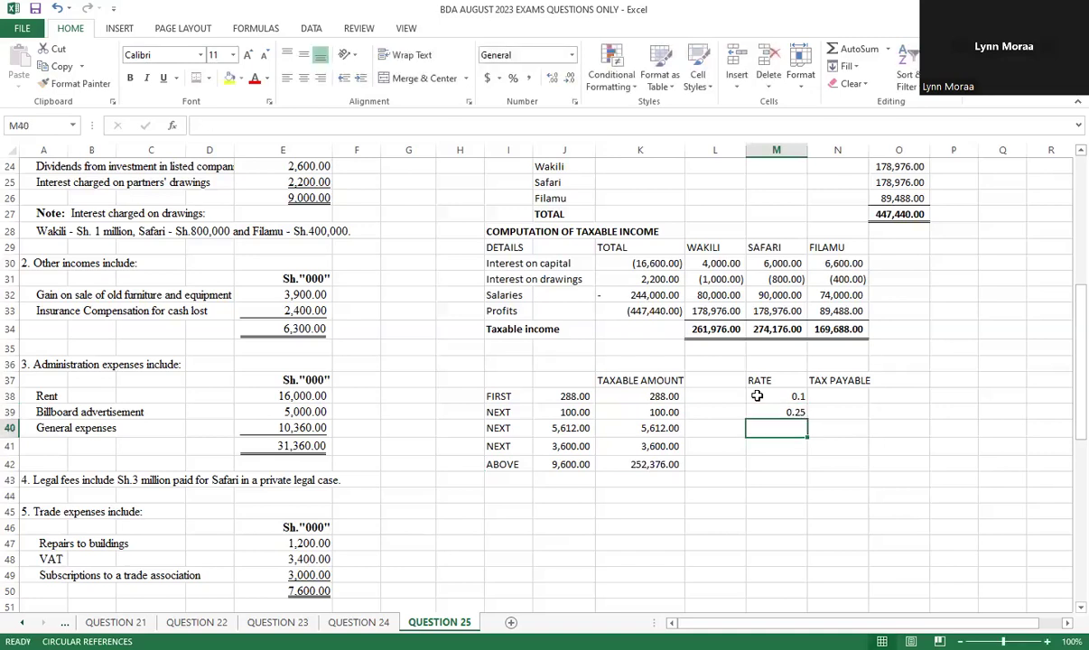
Step: Enter the tax rates .3 in M40, .325 in M41 and .35 in M42 for the remaining bands
text(.)
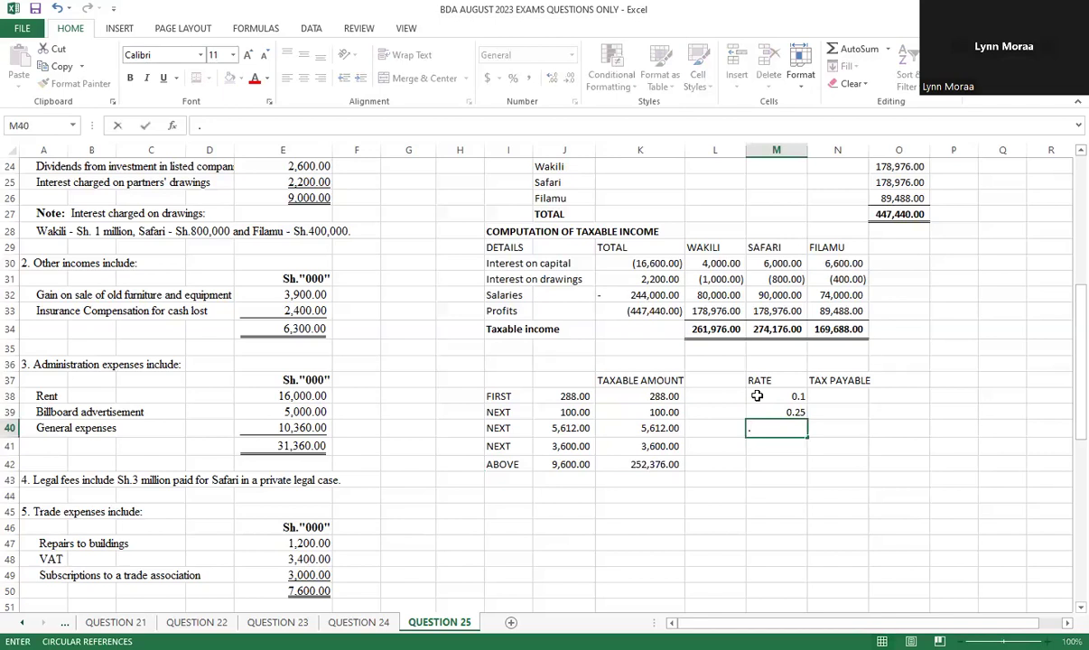
text(3)
key(Return)
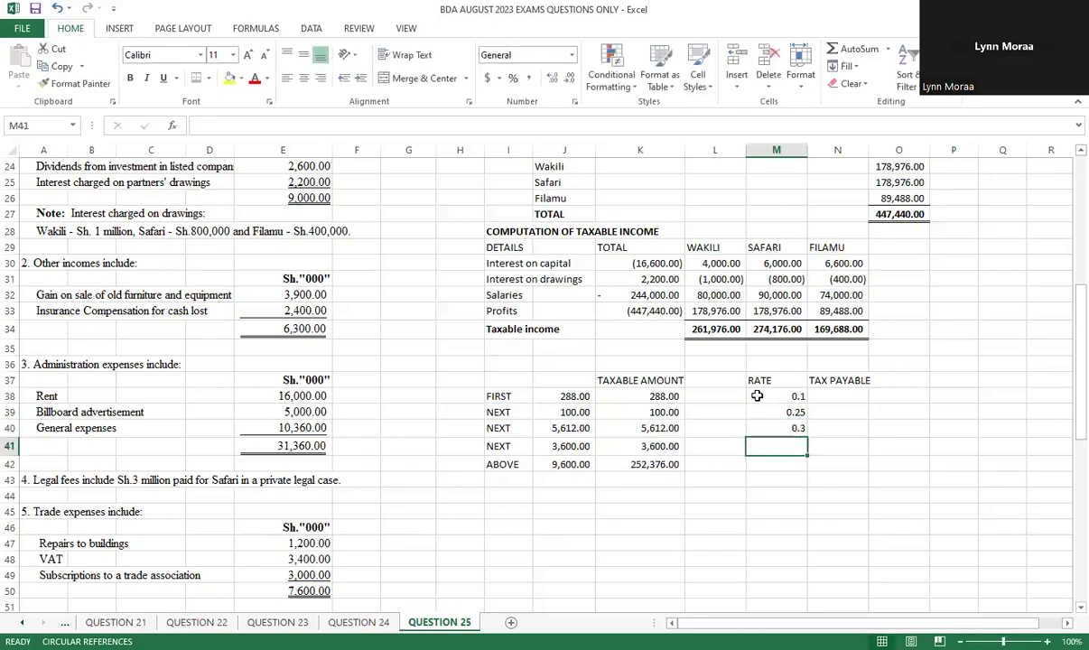
text(.32)
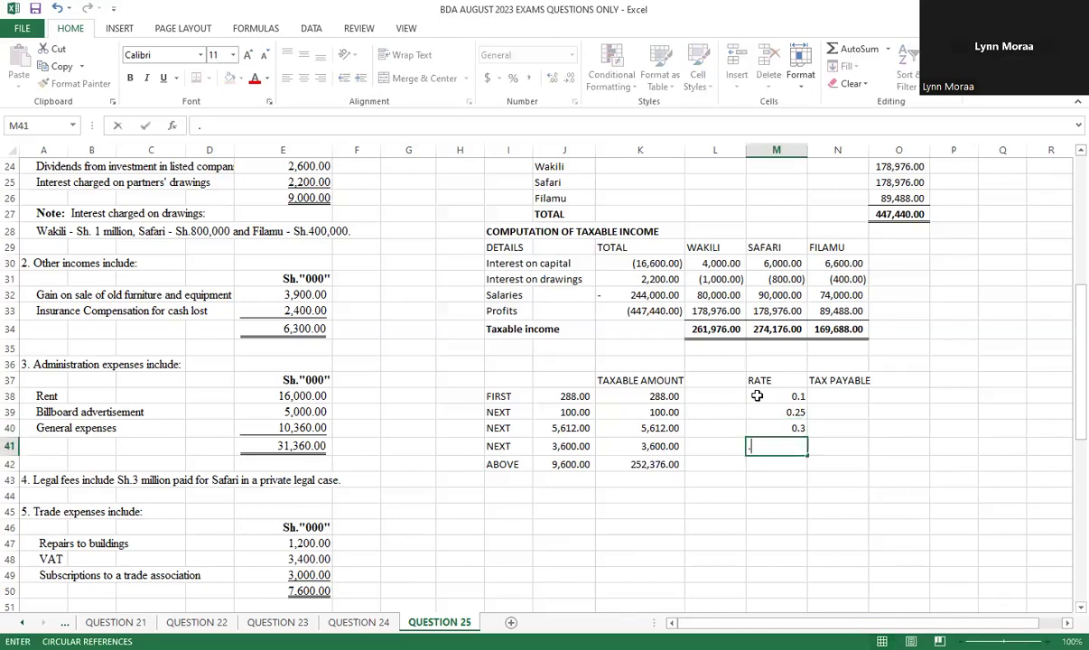
text(5)
key(Return)
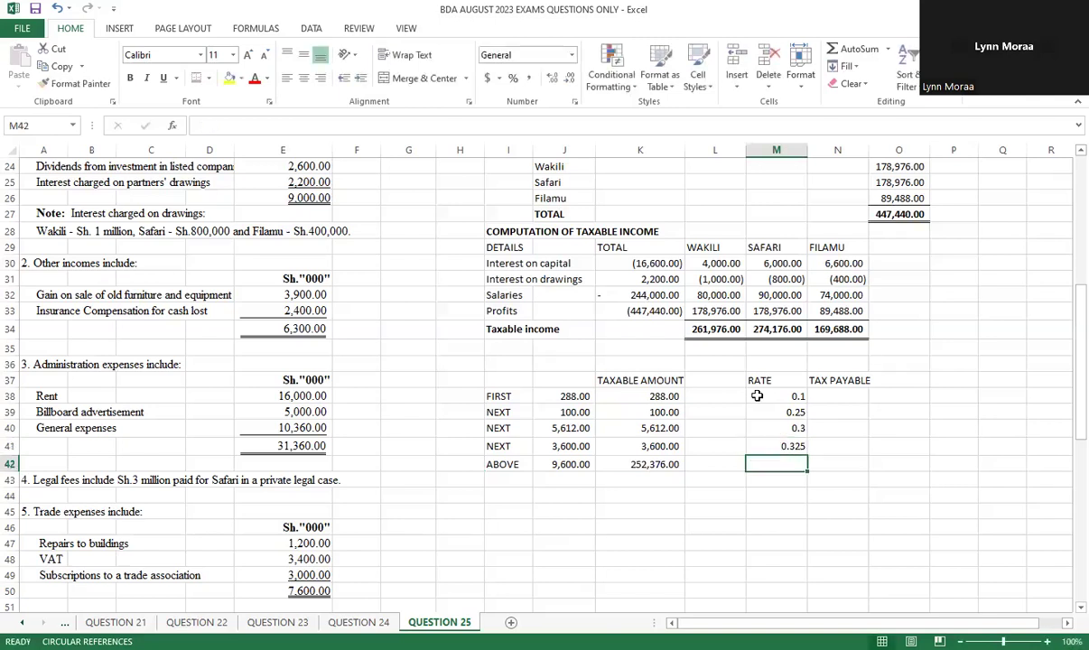
text(.35)
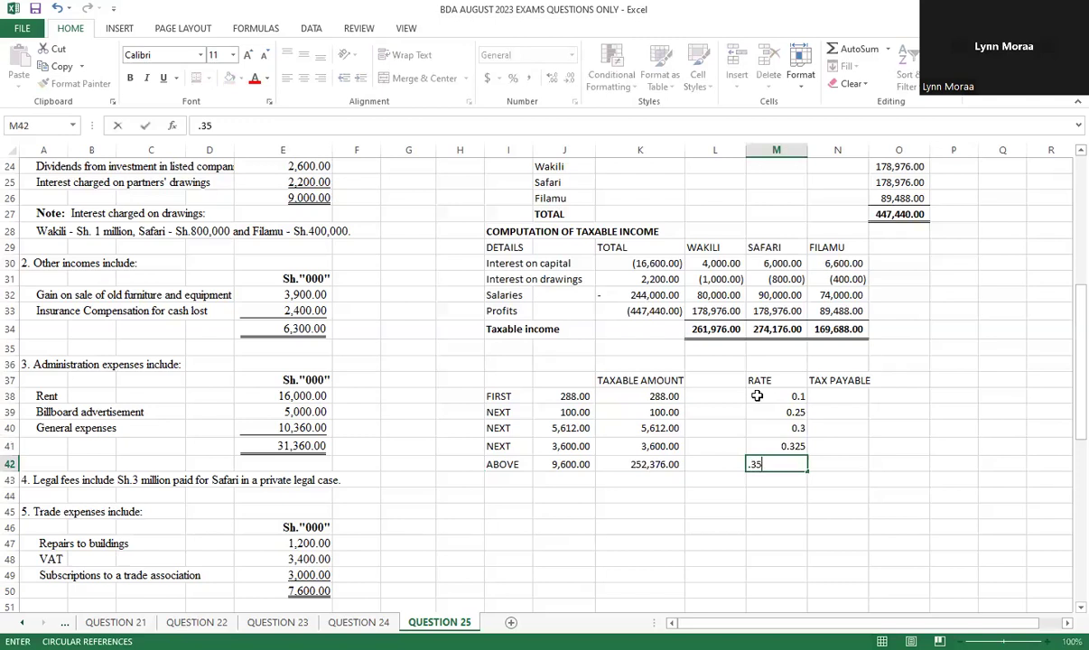
key(Return)
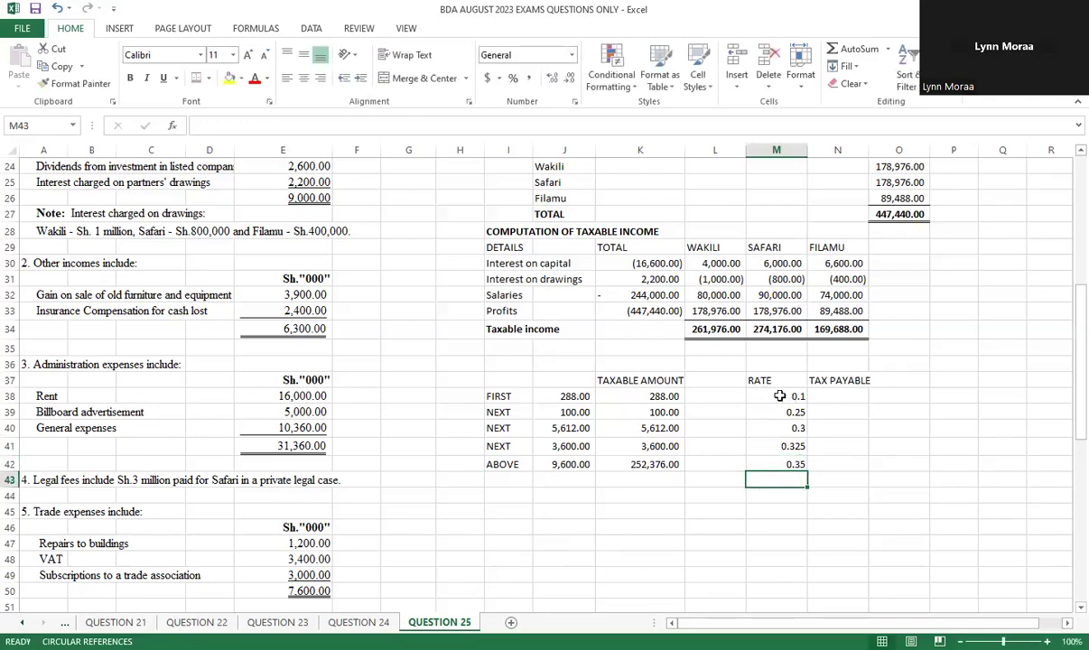
Step: Format the rates in M38:M42 as percentages
drag(791, 401, 793, 464)
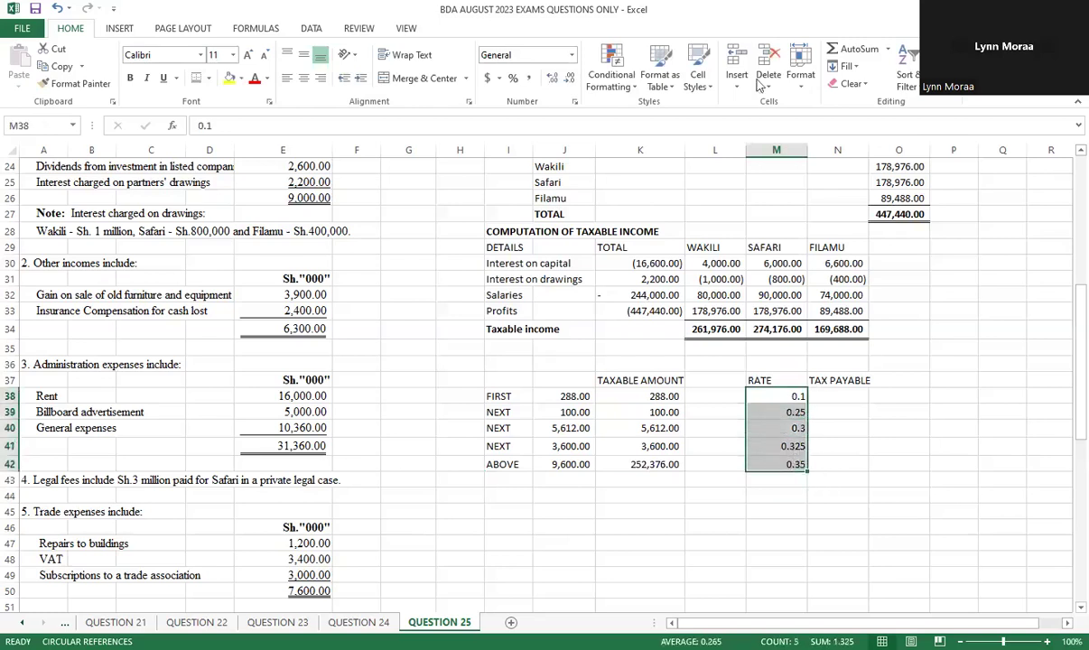
click(514, 78)
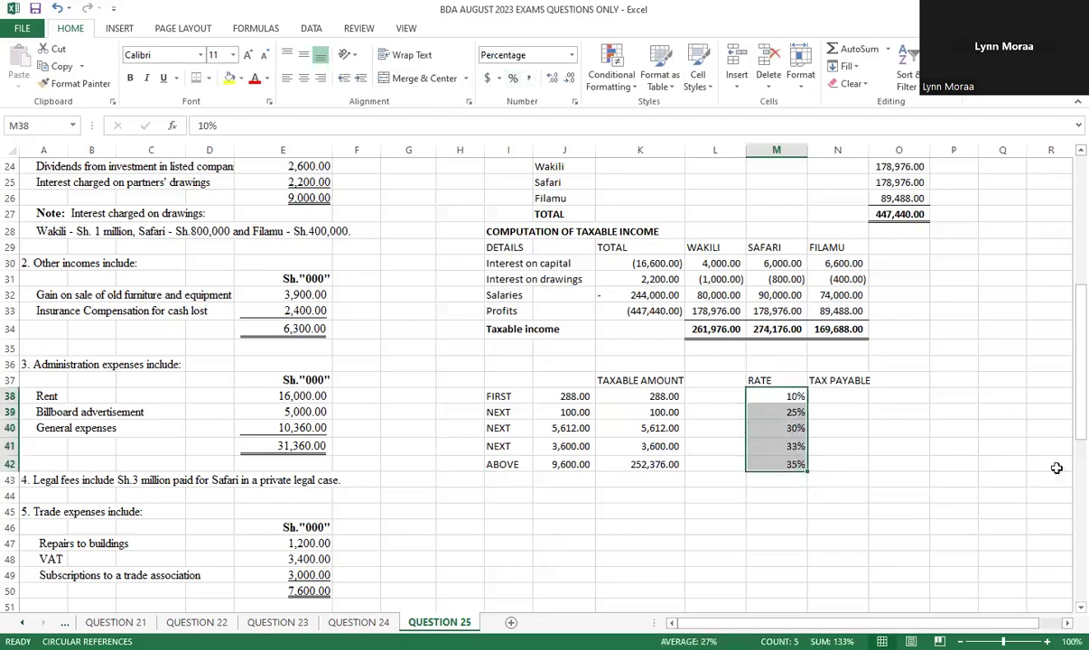
click(860, 464)
Step: Calculate the tax payable in N38 with =K38*M38 and fill the formula down to N42
click(849, 394)
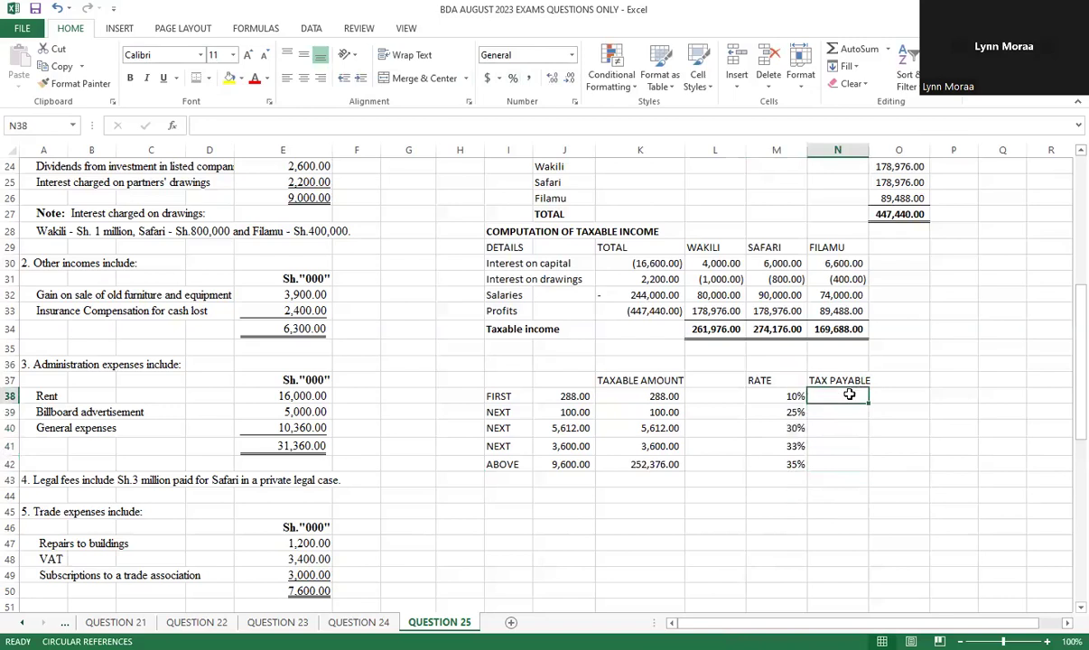
text(=)
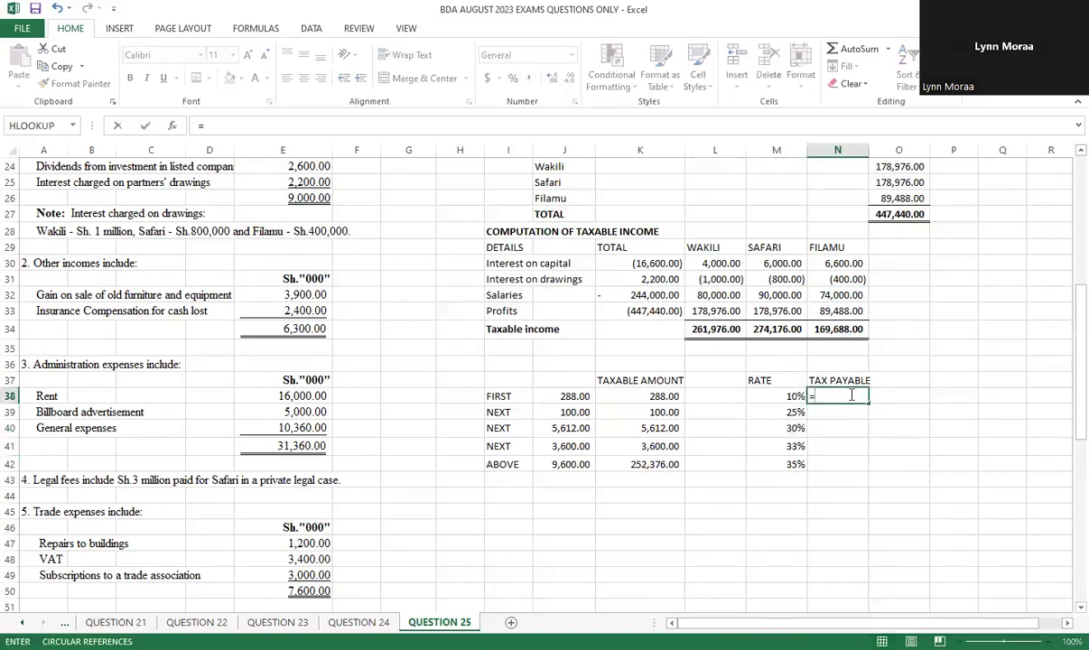
click(650, 397)
text(*)
click(775, 395)
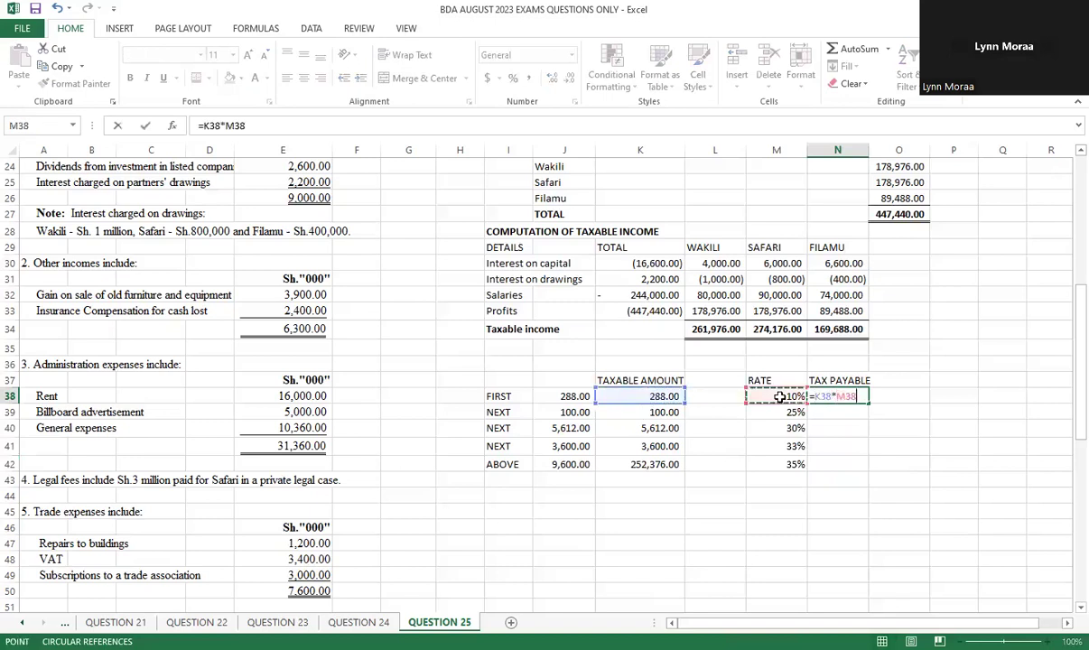
key(Return)
click(816, 397)
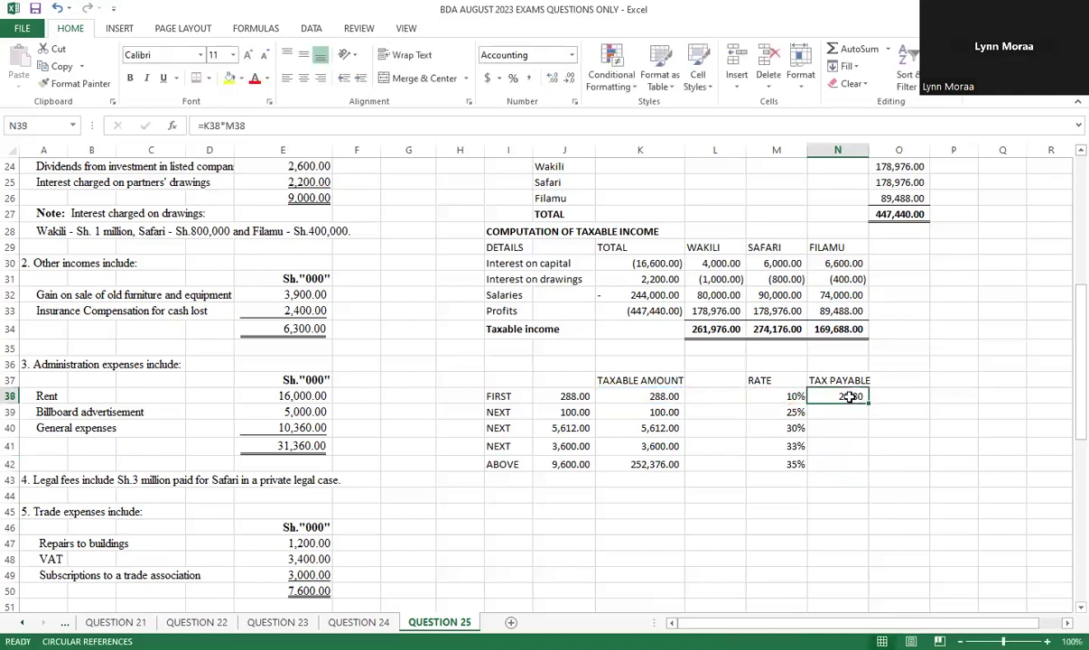
drag(866, 403, 865, 465)
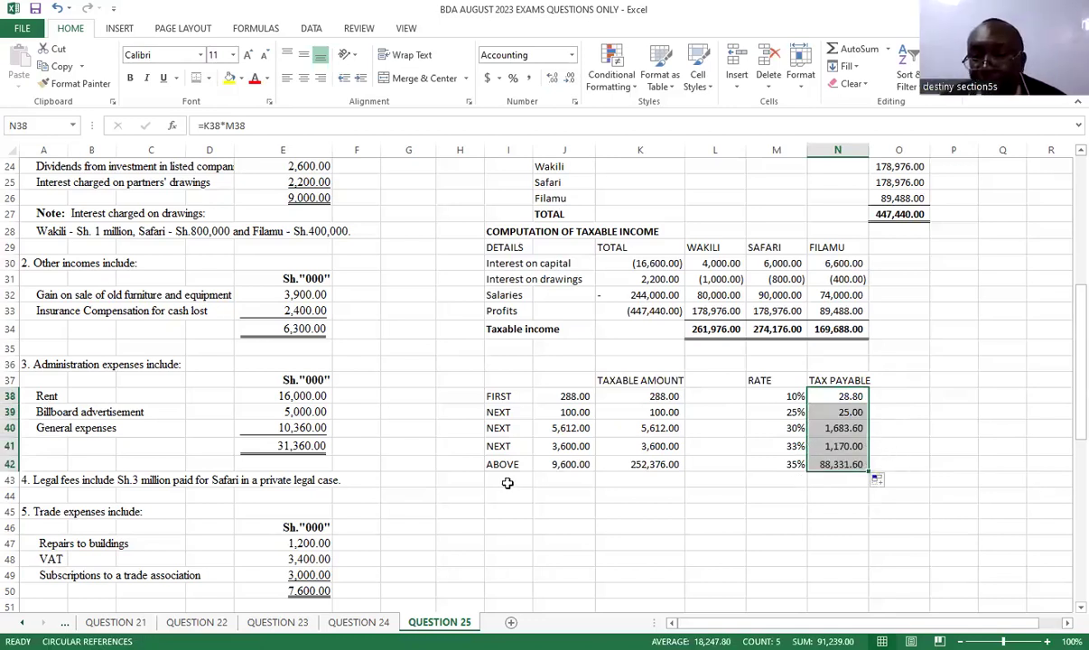
Step: Add a RELIEF row below the bands, with the label in I43 and -28.8 in N43
click(507, 483)
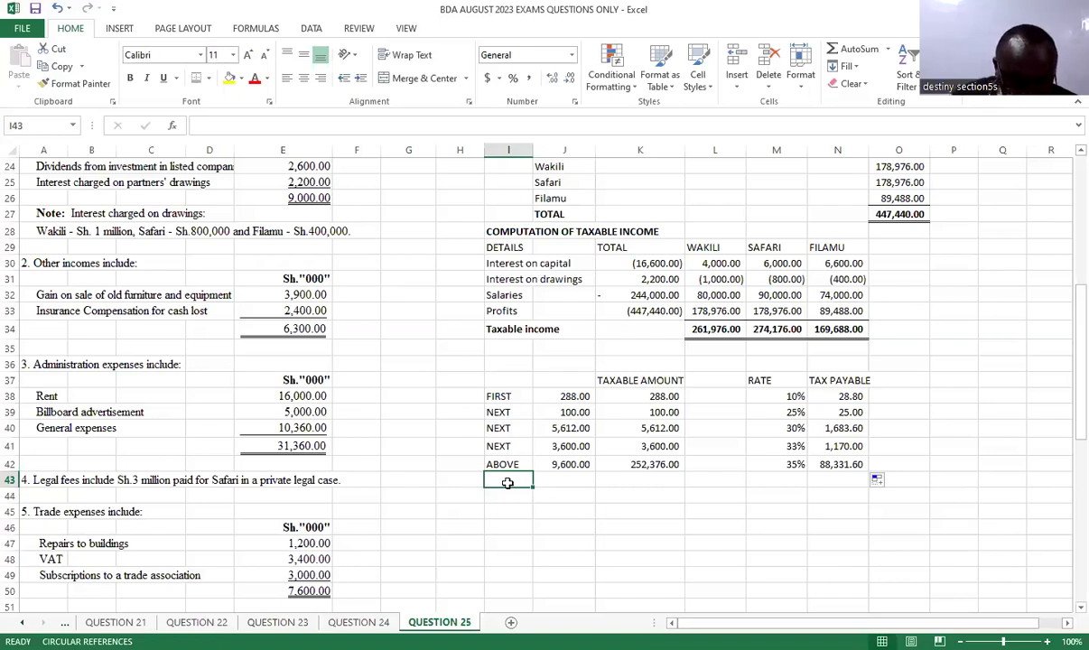
text(RE)
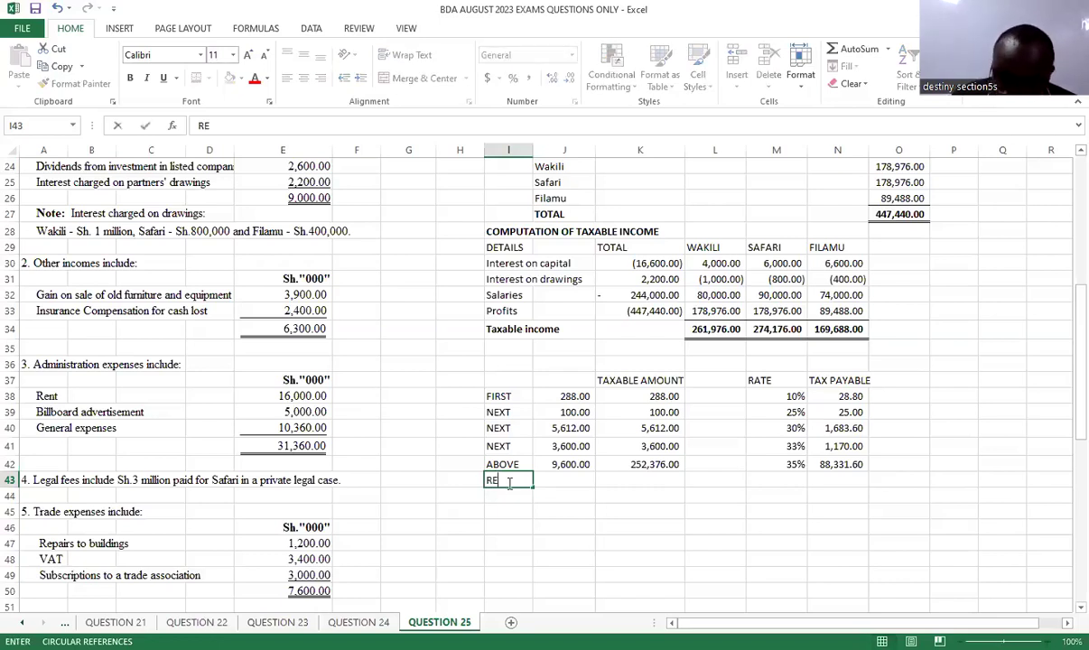
text(L)
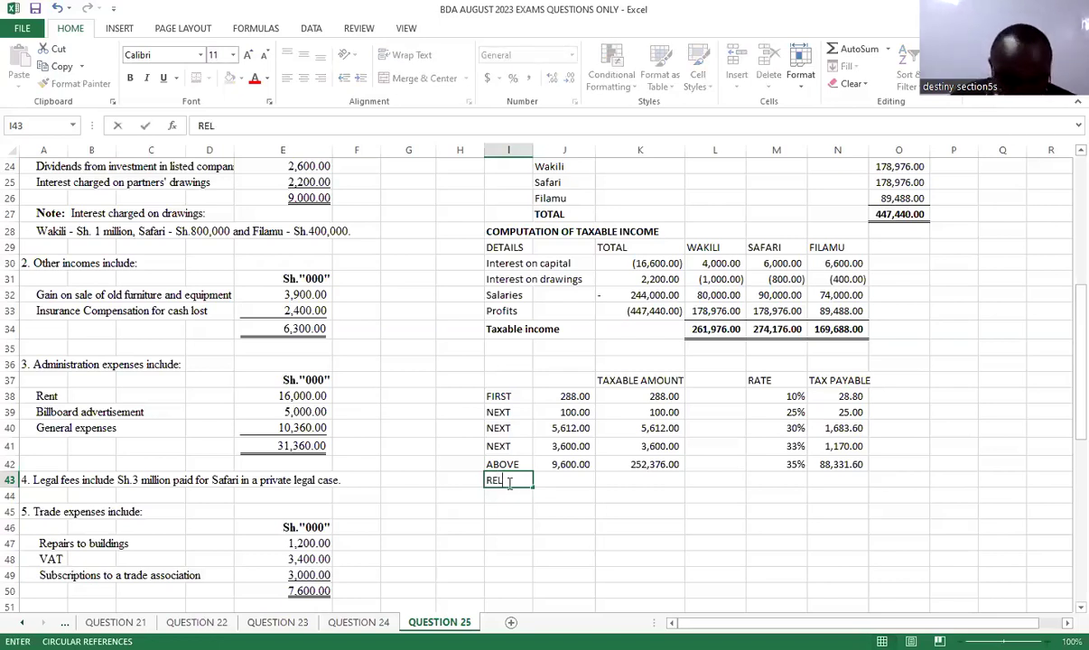
text(IEF)
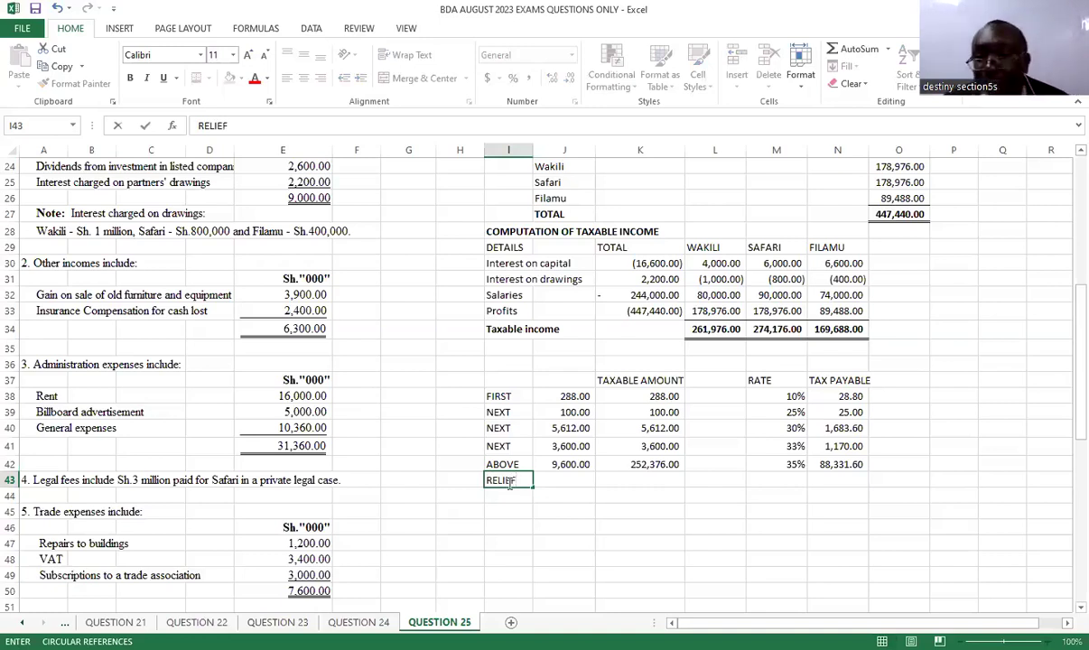
click(828, 480)
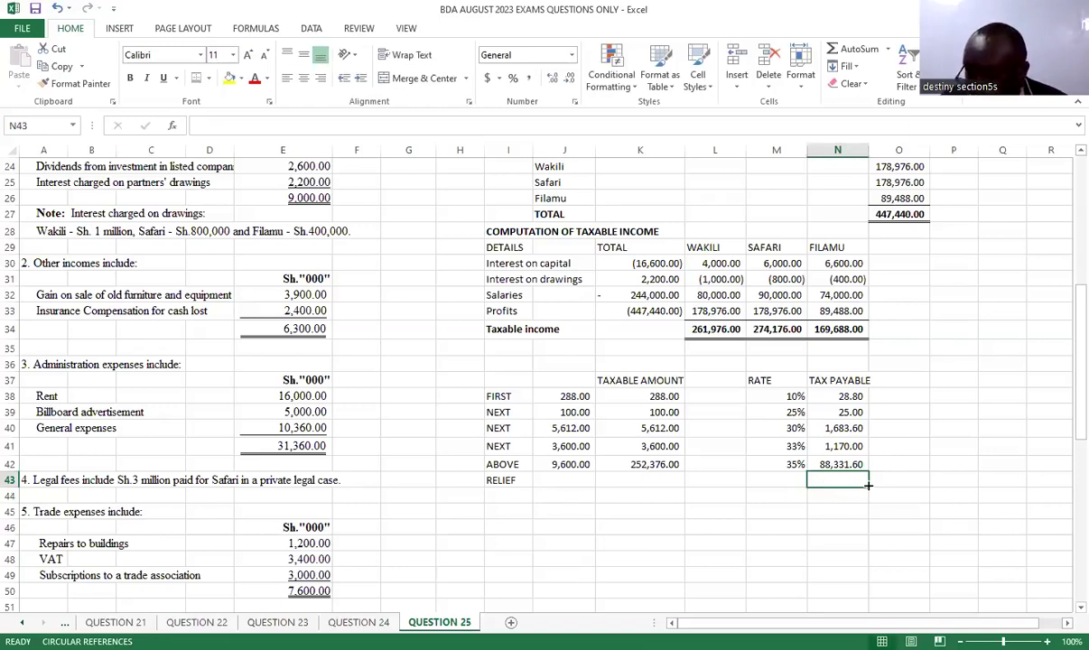
text(-28)
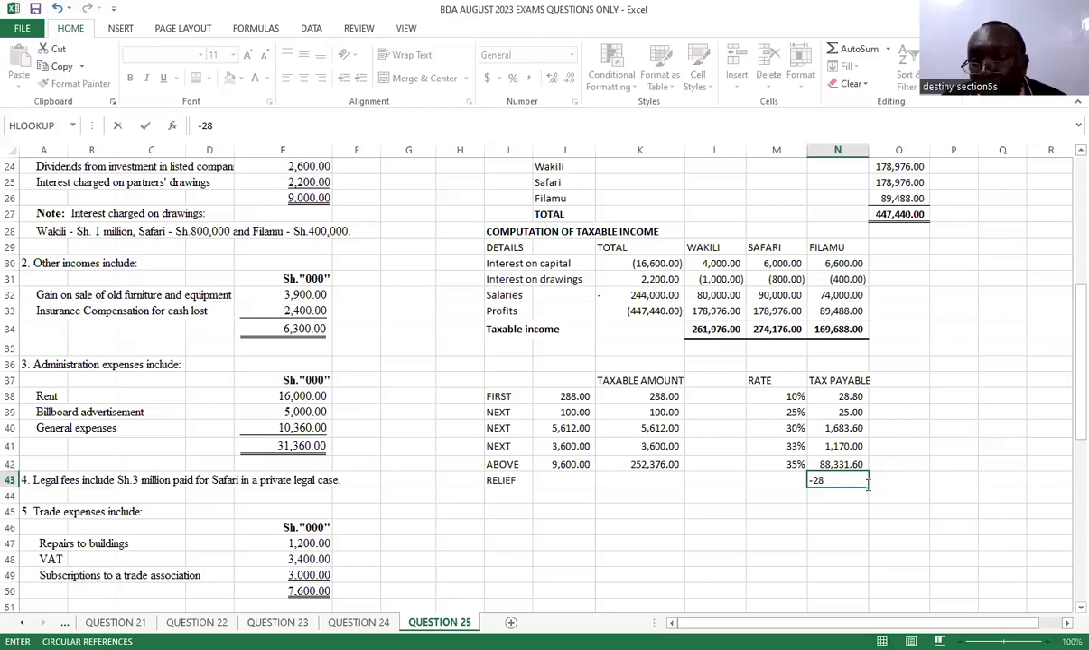
text(.8)
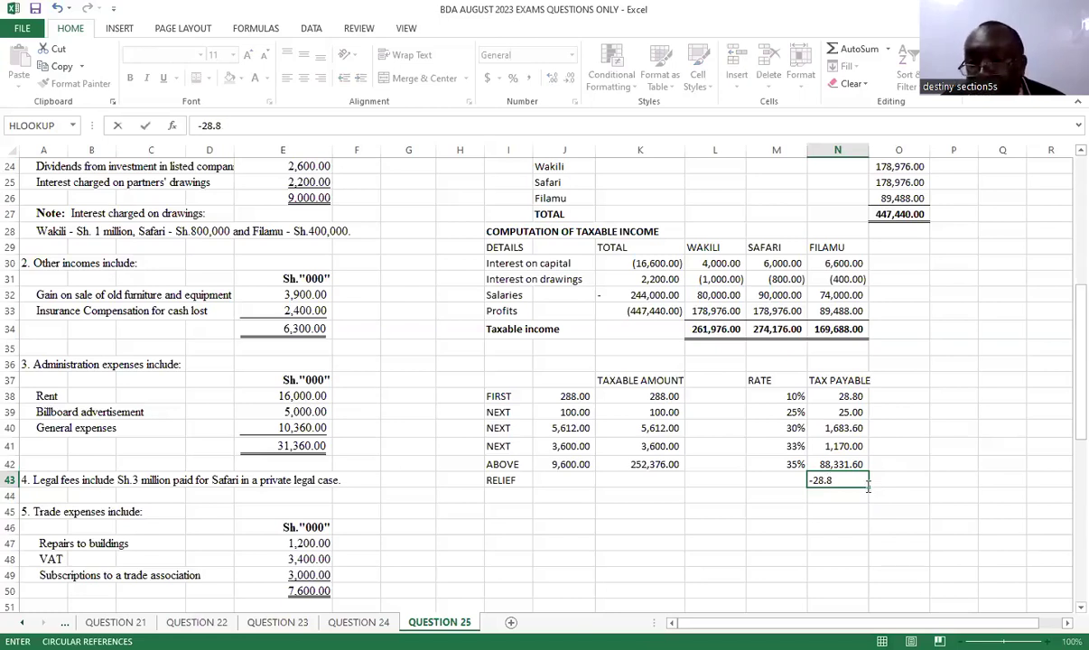
key(Return)
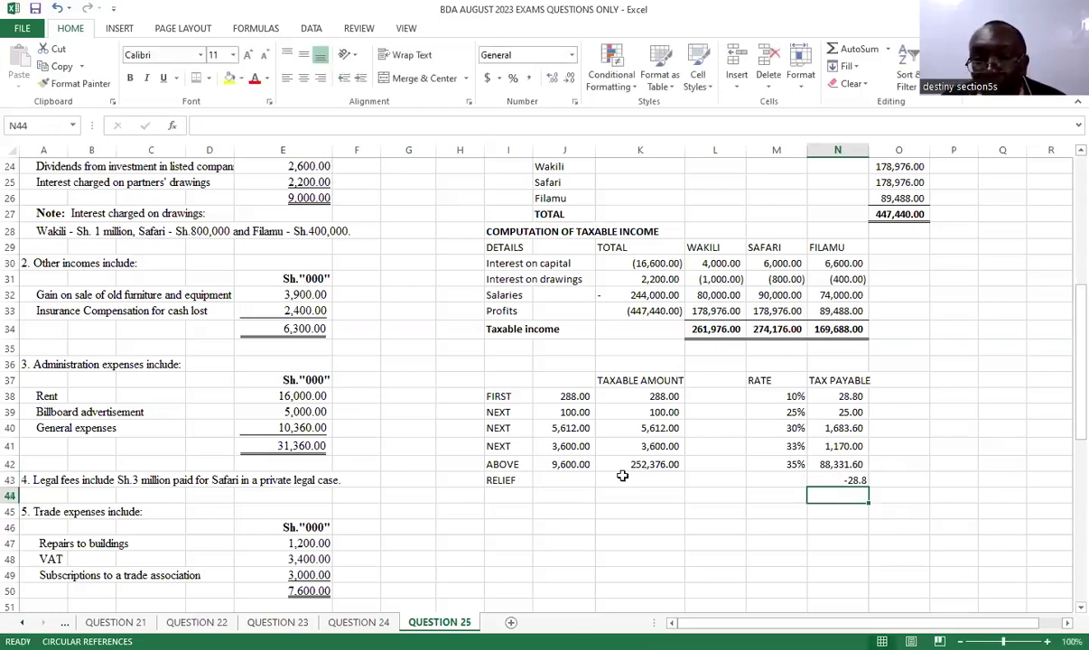
Step: Label the row below the relief as TAX in I44
key(Left)
key(Left)
key(Left)
key(Left)
key(Left)
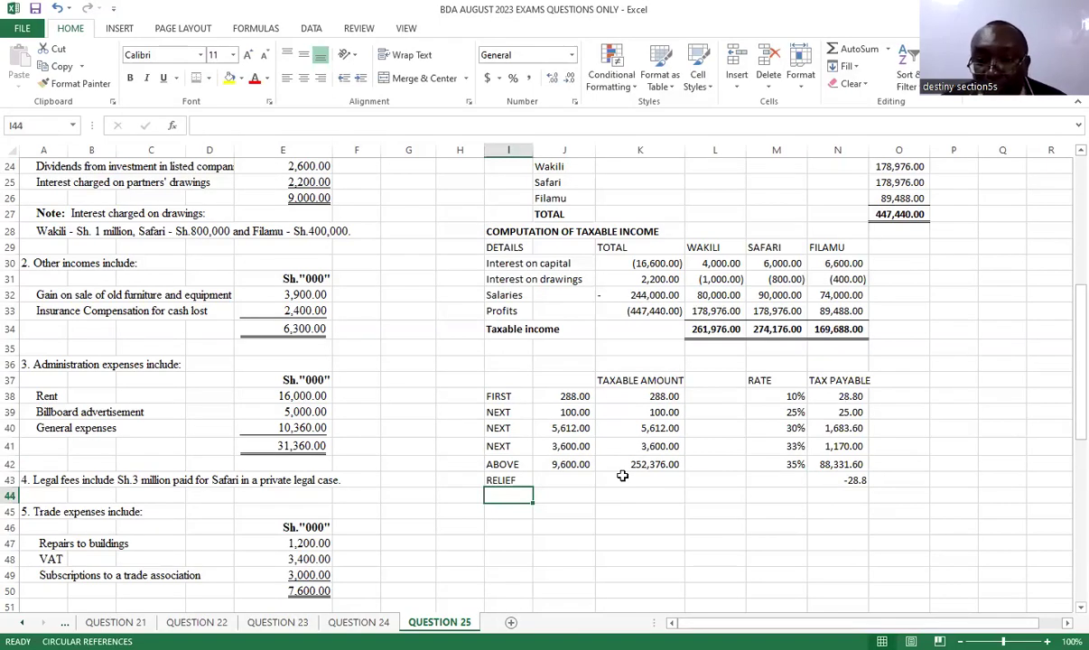
text(TAL)
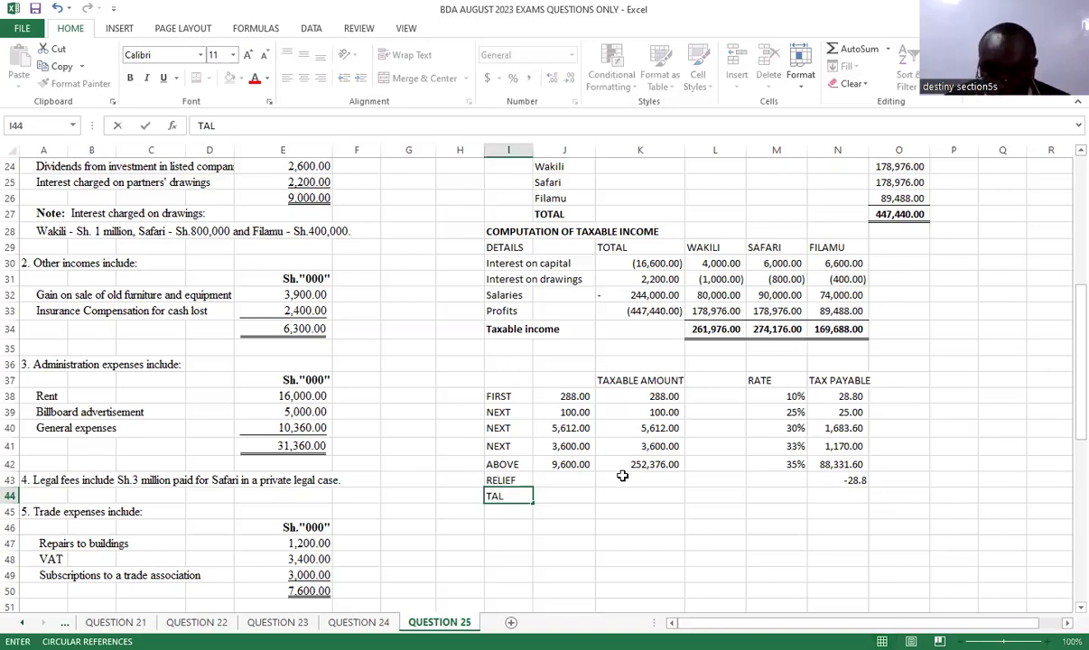
key(BackSpace)
text(X)
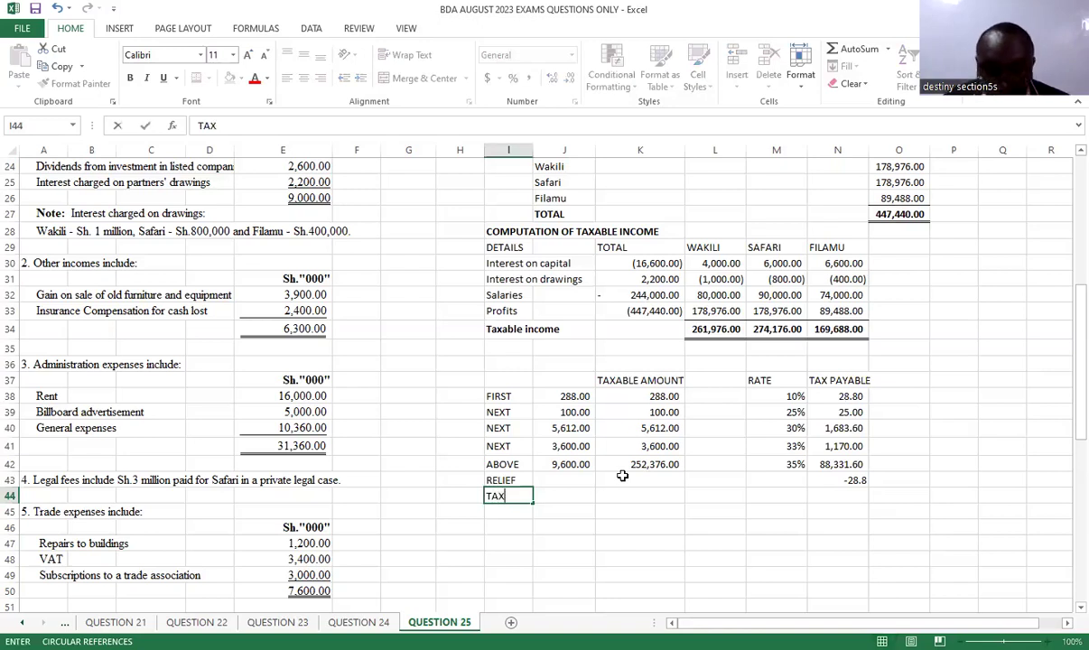
Step: Total the tax payable column including the relief in N44 with =SUM(N38:N43)
key(Right)
key(Right)
key(Right)
key(Right)
key(Right)
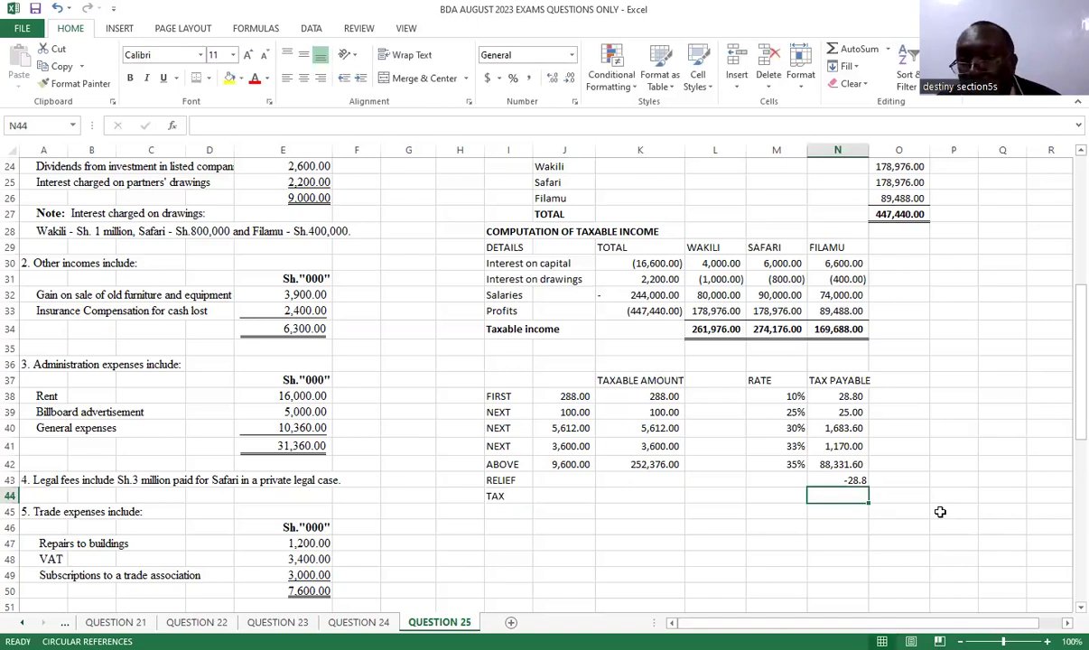
text(=)
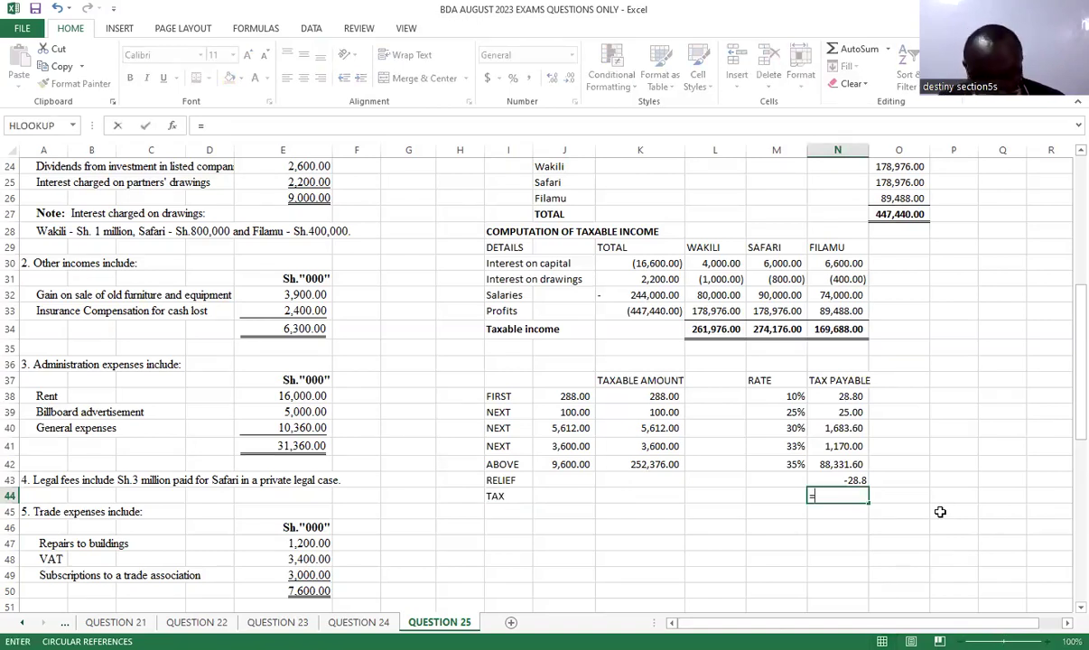
text(SU)
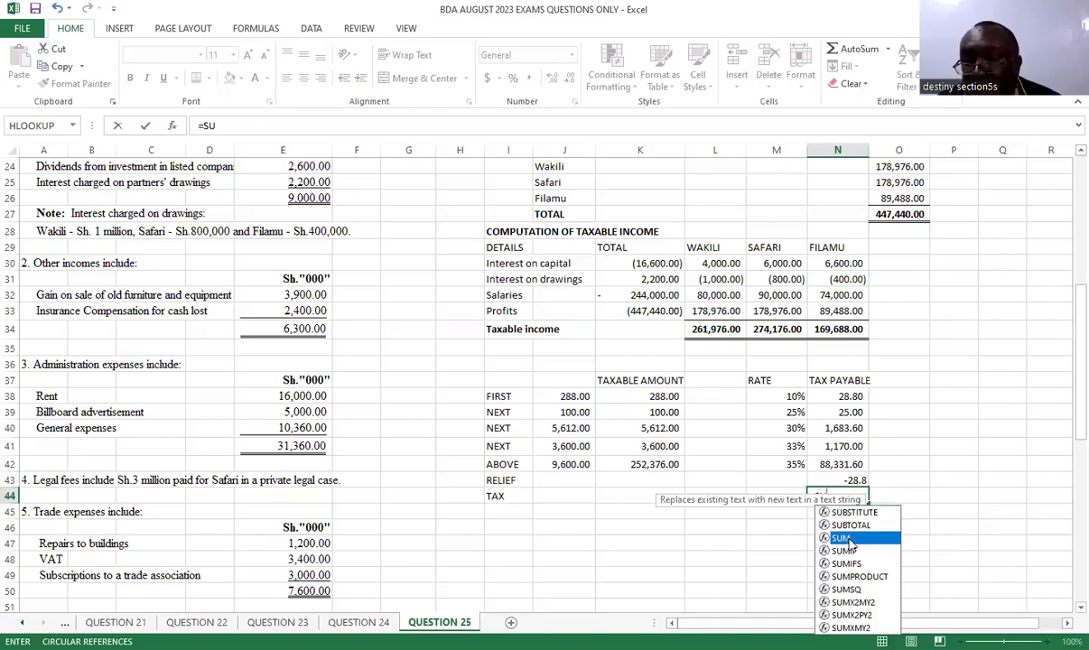
text(M()
click(838, 397)
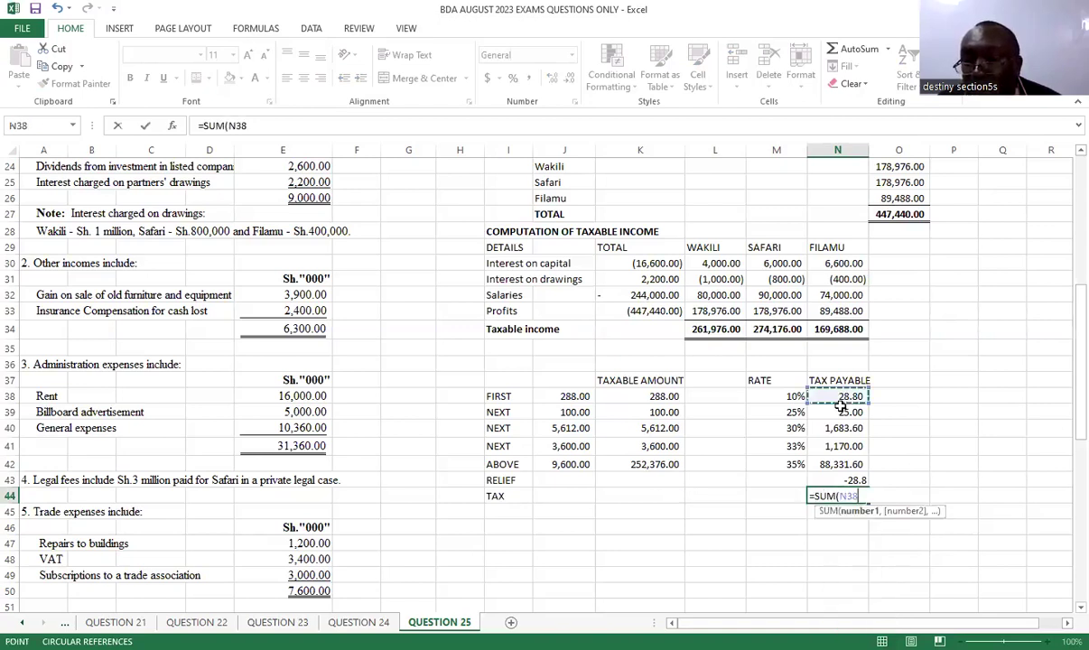
shift+click(840, 478)
text())
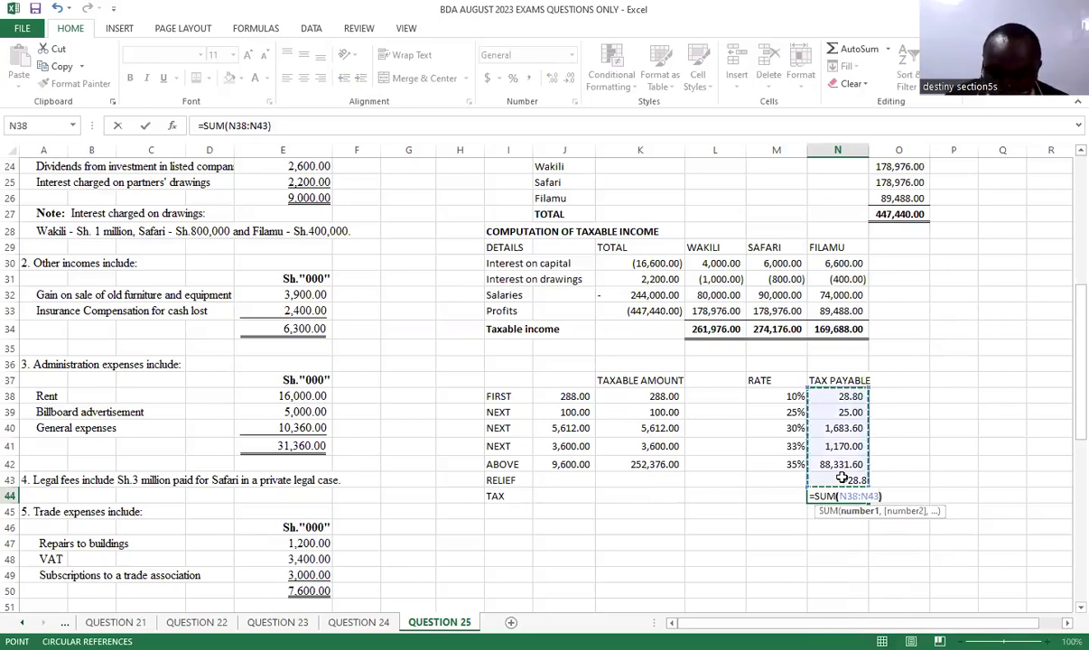
key(Return)
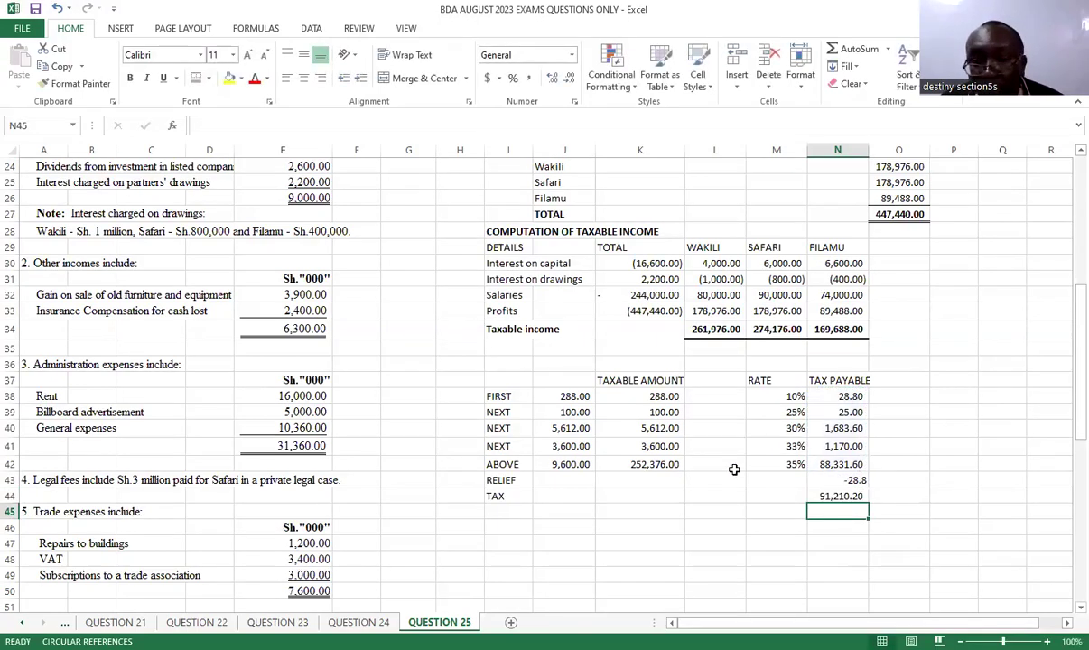
Step: Bold the TAX label in I44 and its total in N44, and give the total a top and double bottom border
key(Up)
key(Left)
key(Left)
key(Left)
key(Left)
key(Left)
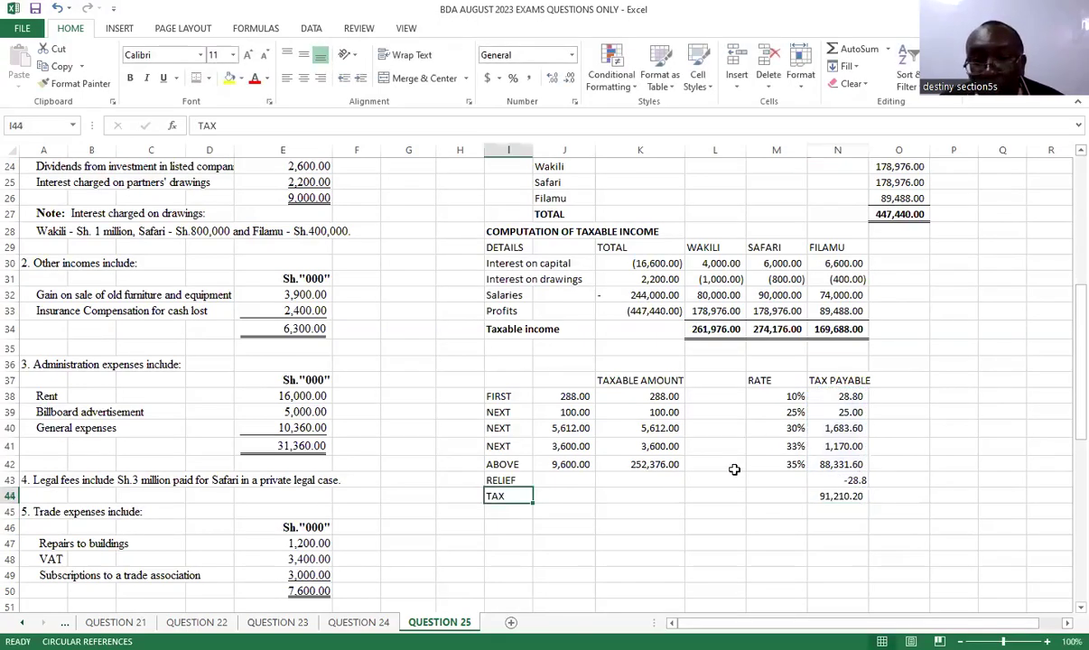
click(132, 82)
click(837, 496)
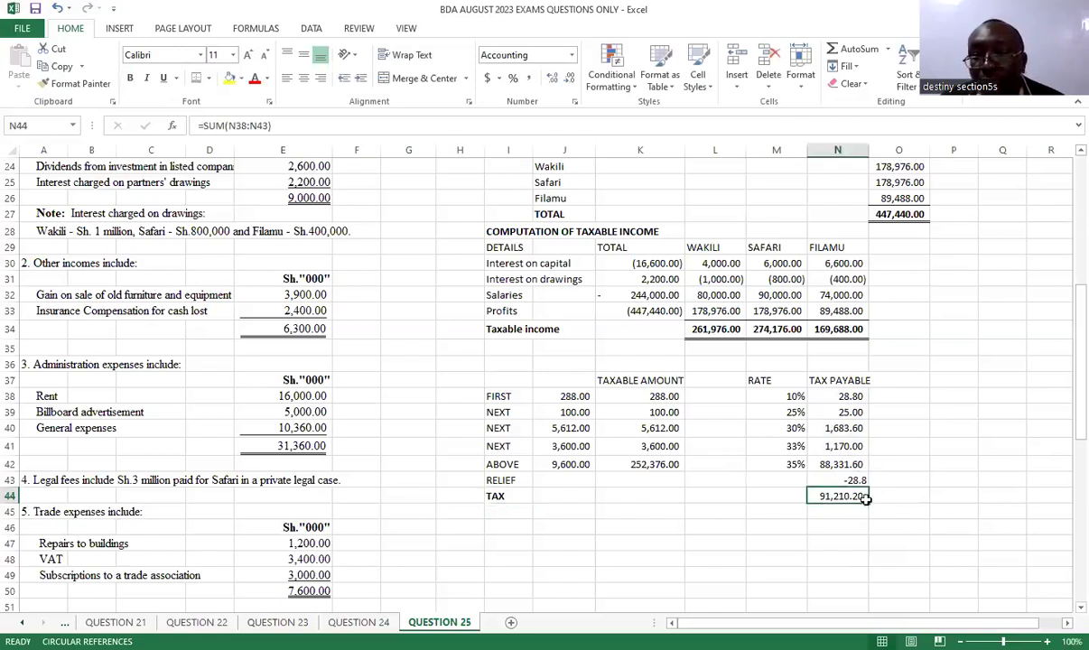
click(129, 78)
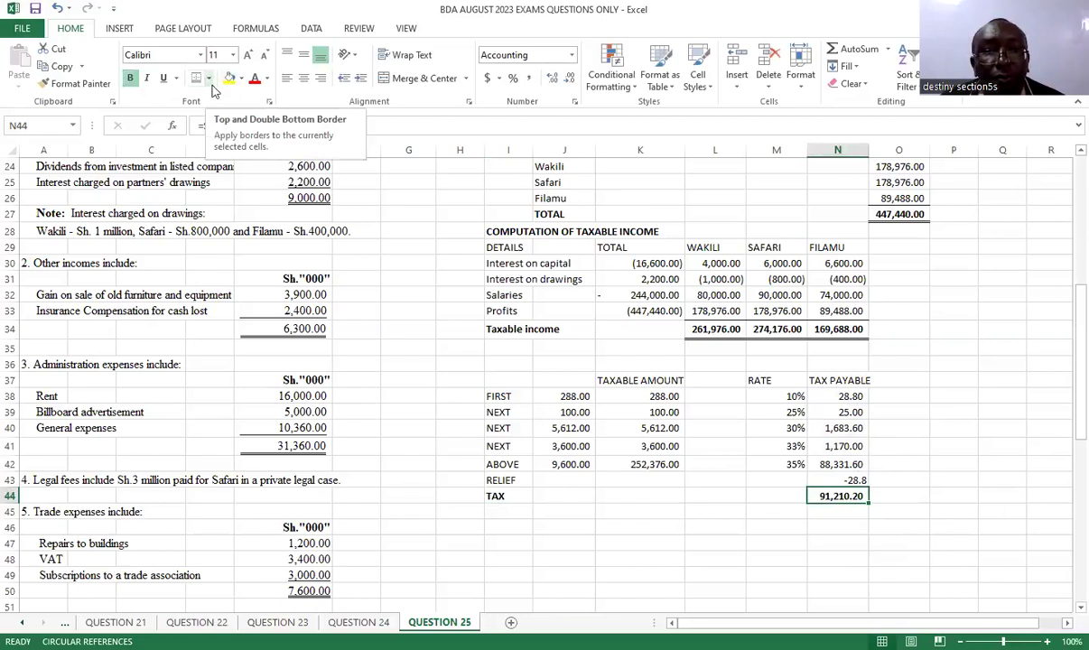
click(267, 338)
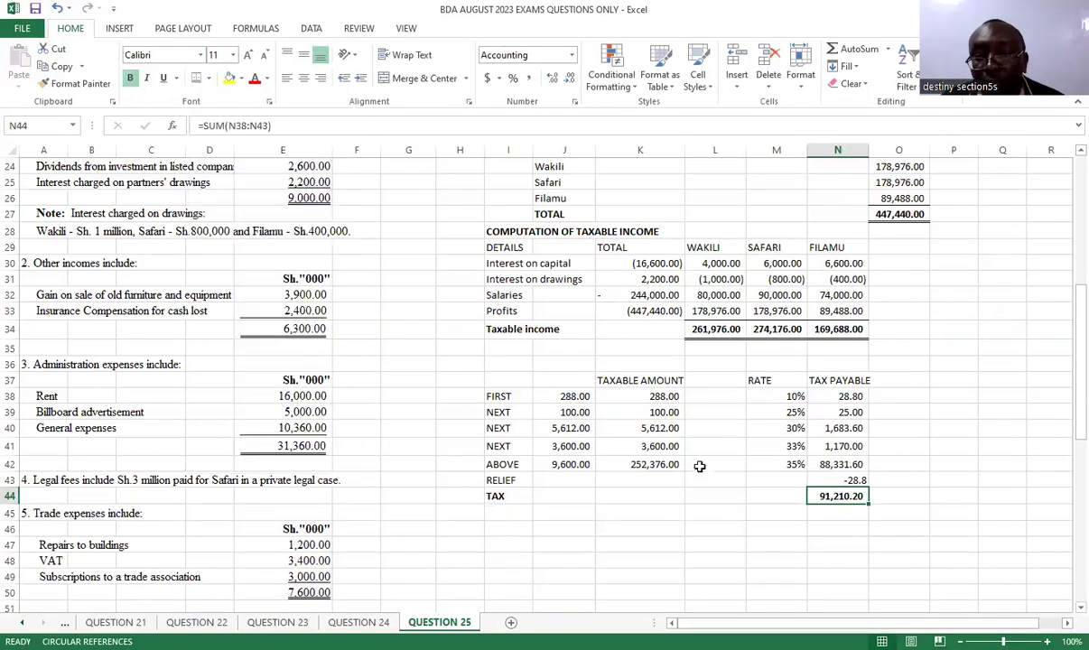
key(Left)
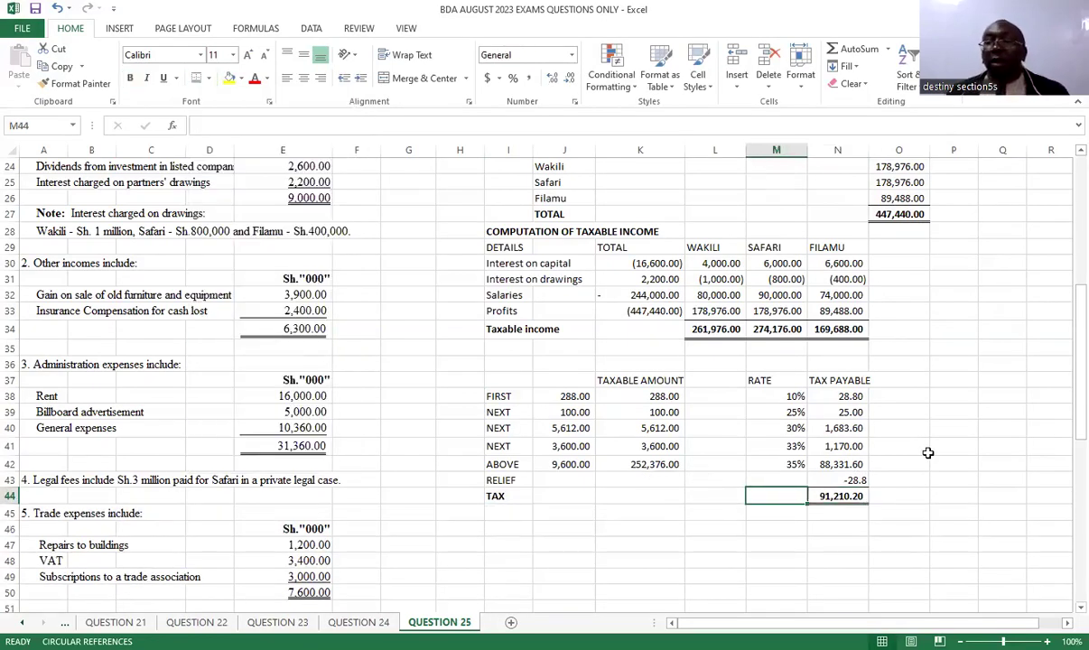
Step: Add the first partner's name in capitals as a bold heading in I36, above the tax band table
scroll(927, 452, down, 1)
scroll(927, 452, up, 2)
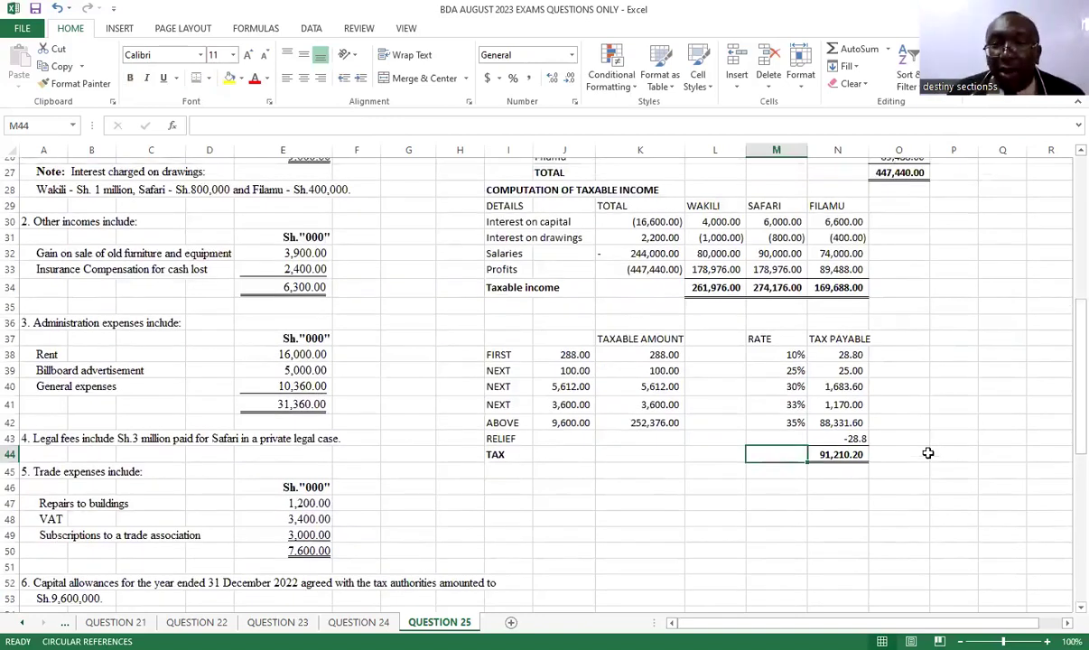
click(499, 414)
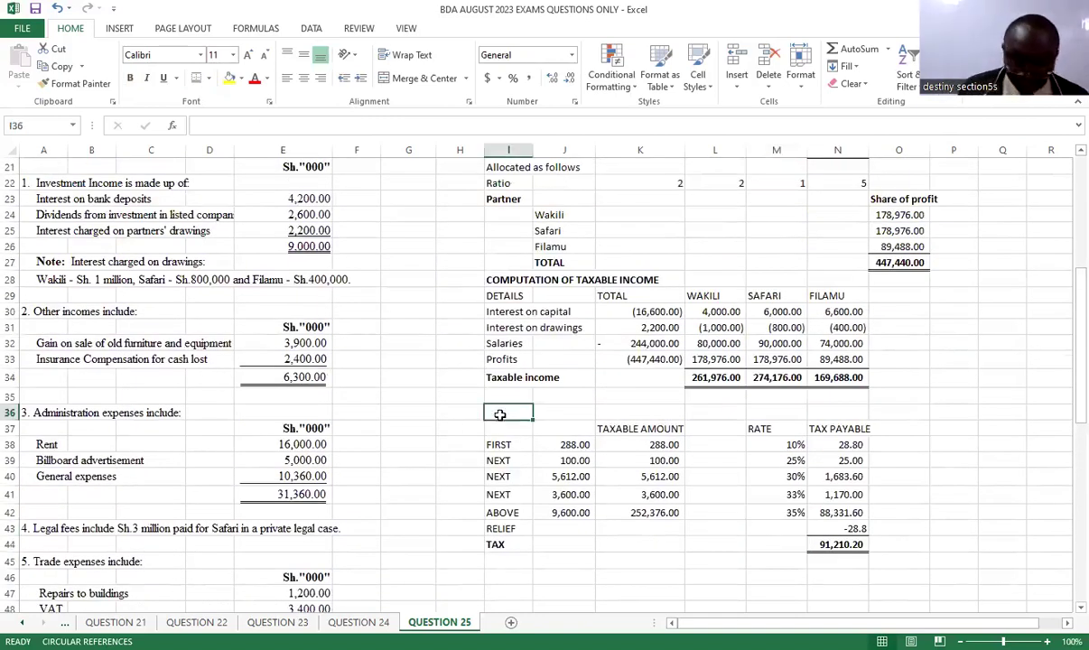
text(w)
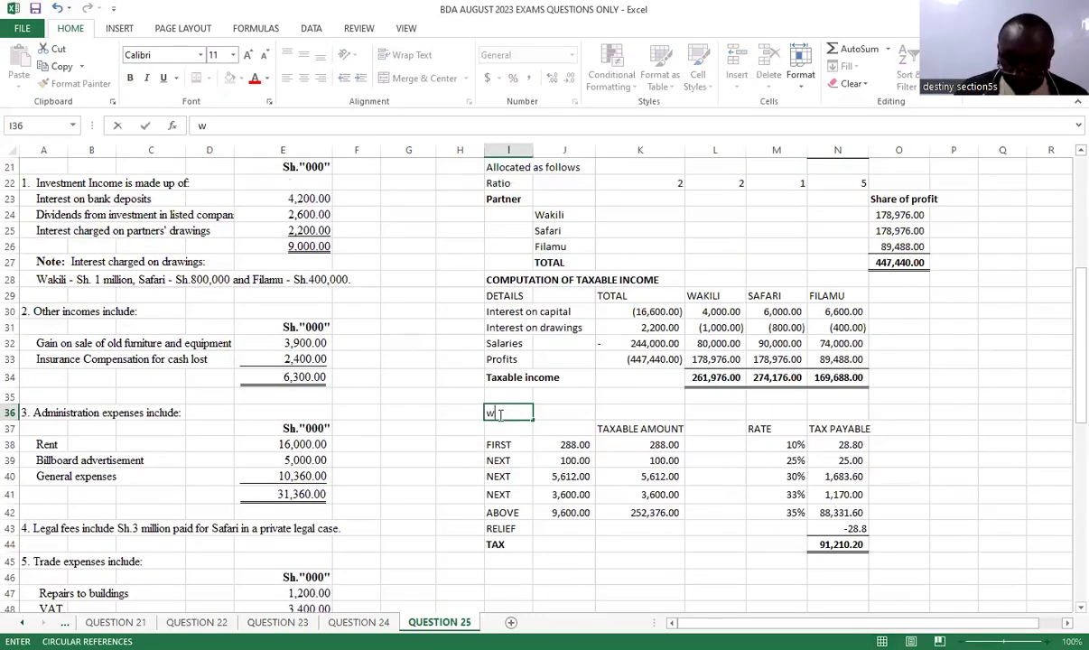
key(BackSpace)
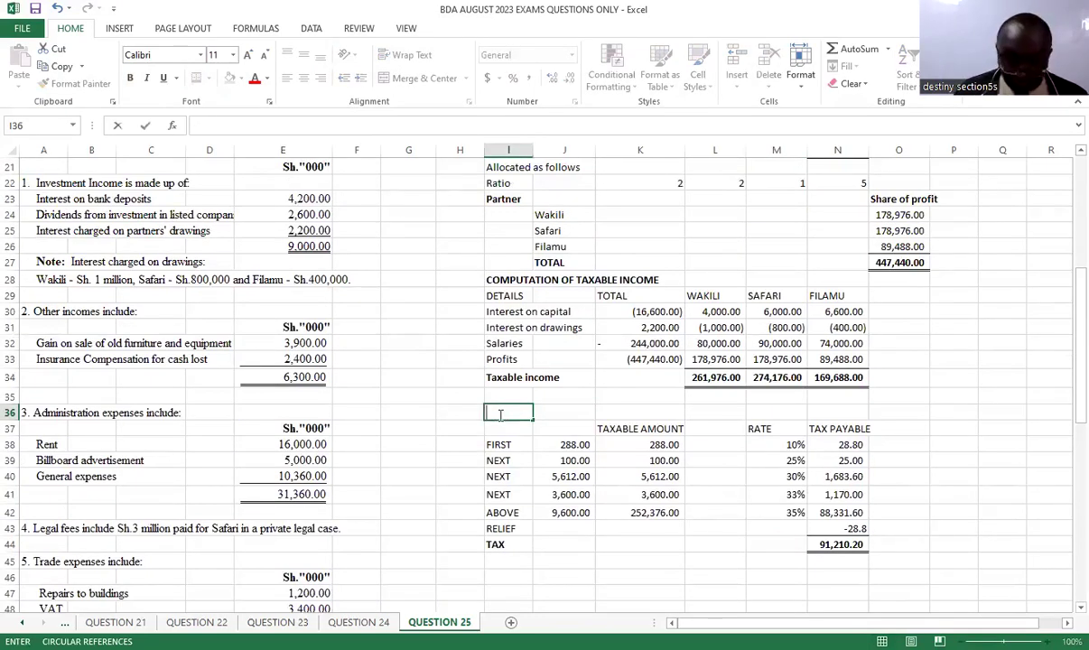
text(WAKILI)
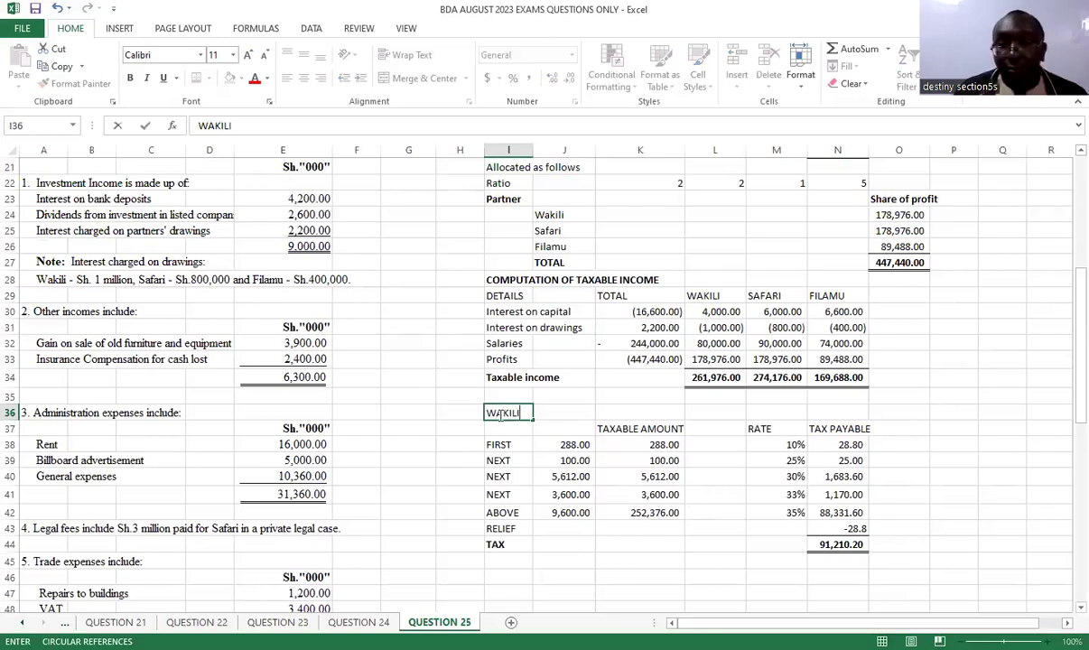
click(708, 492)
click(514, 412)
click(130, 78)
click(717, 556)
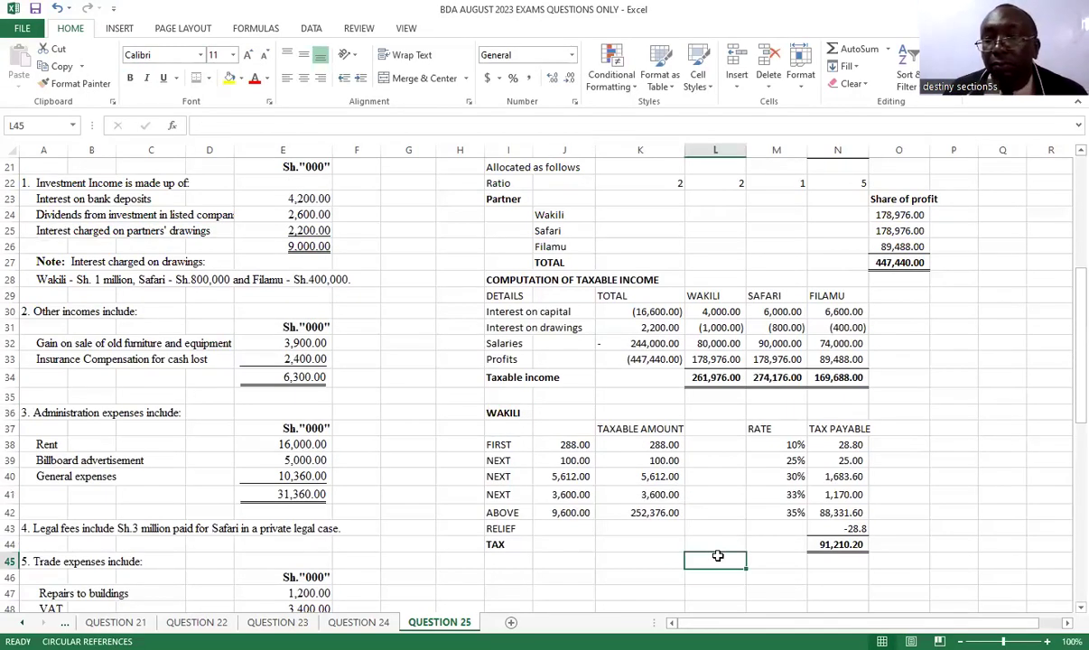
Step: Copy the first partner's tax table I37:N44 and paste it below, starting at K47
scroll(716, 556, down, 1)
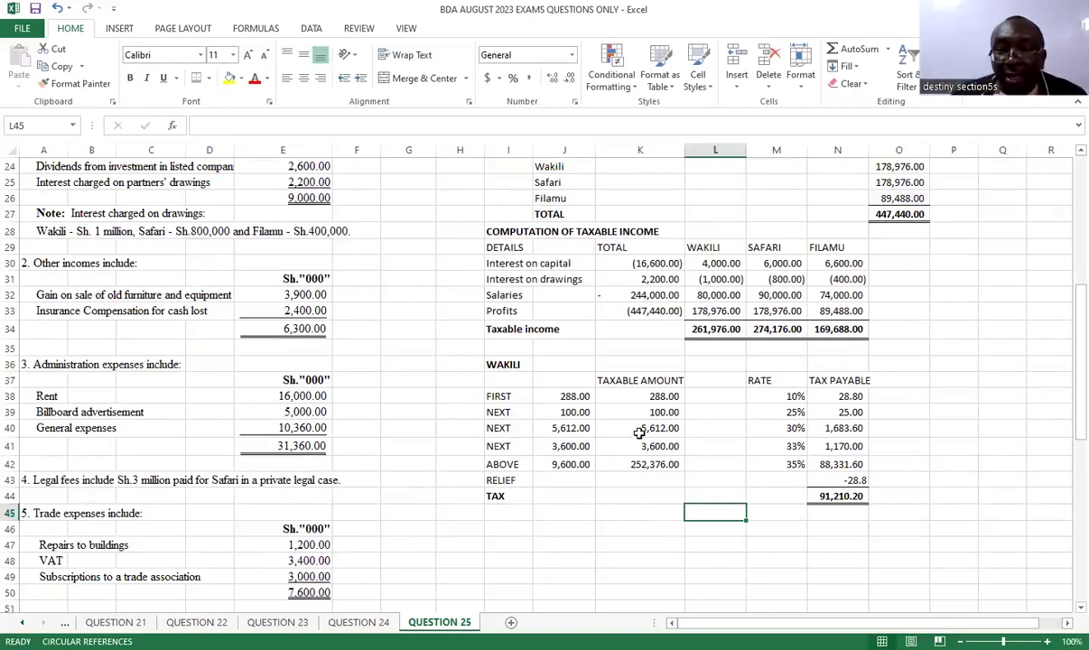
scroll(623, 423, down, 3)
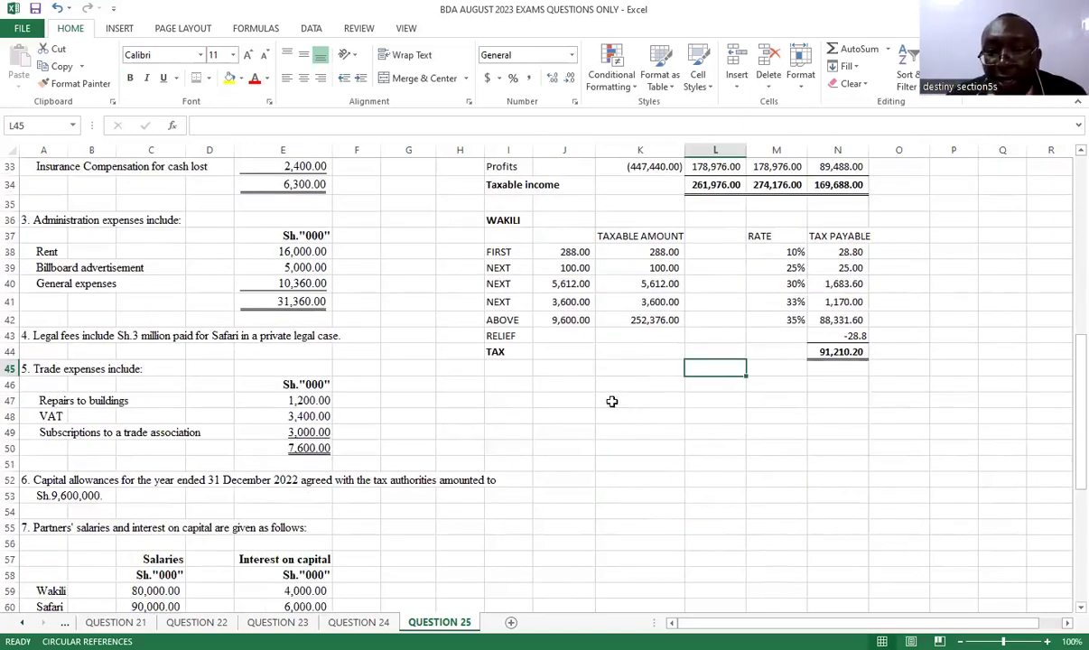
drag(508, 236, 830, 350)
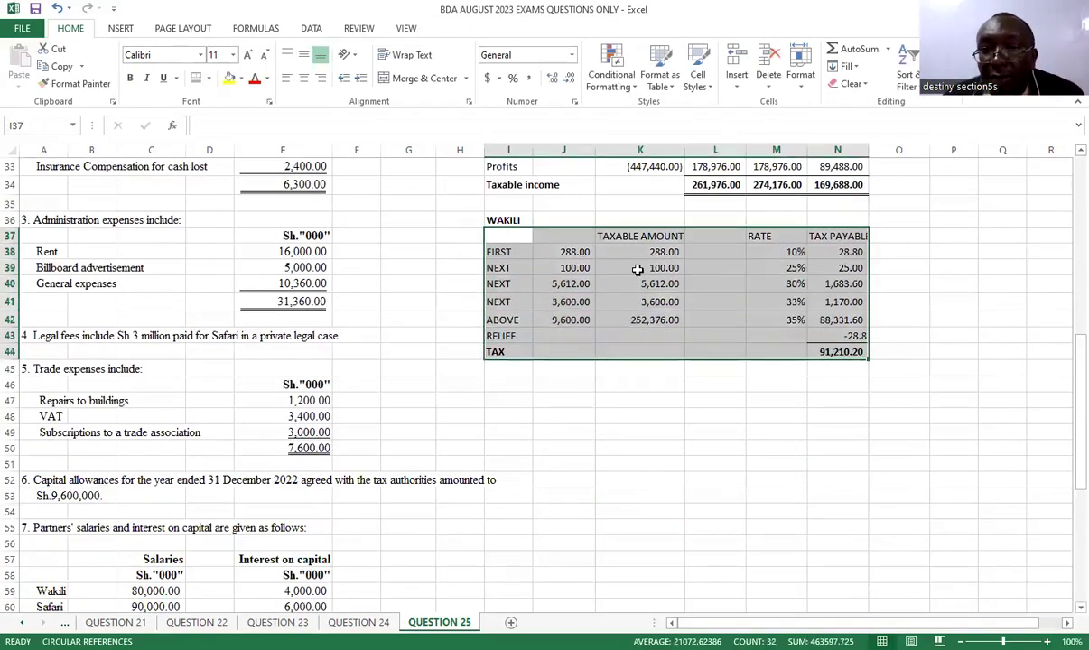
key(ctrl+c)
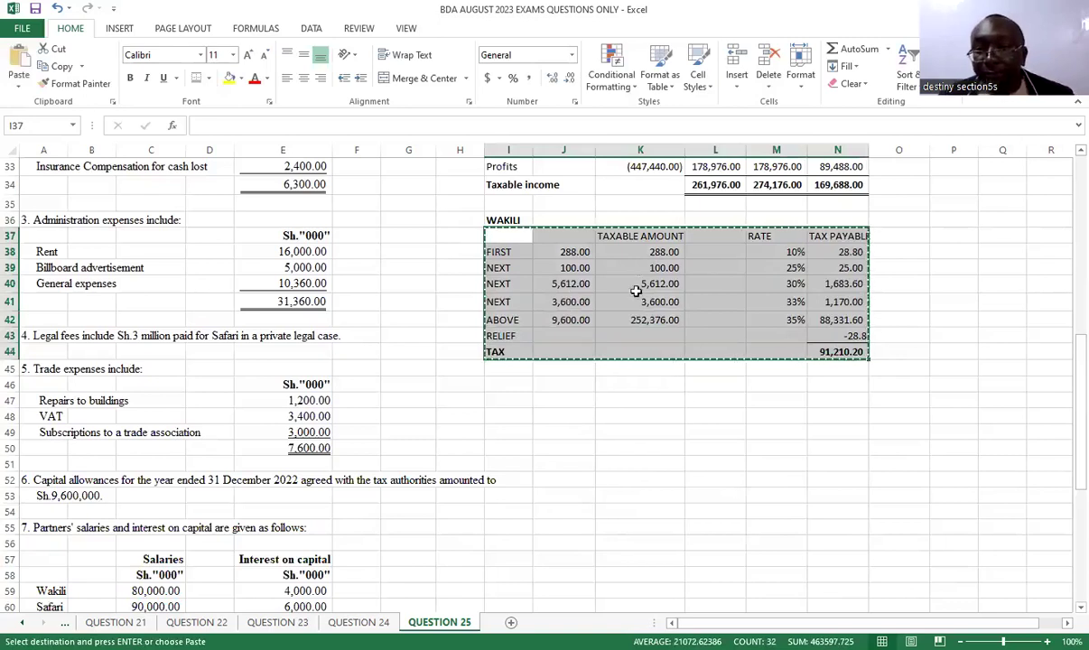
click(638, 403)
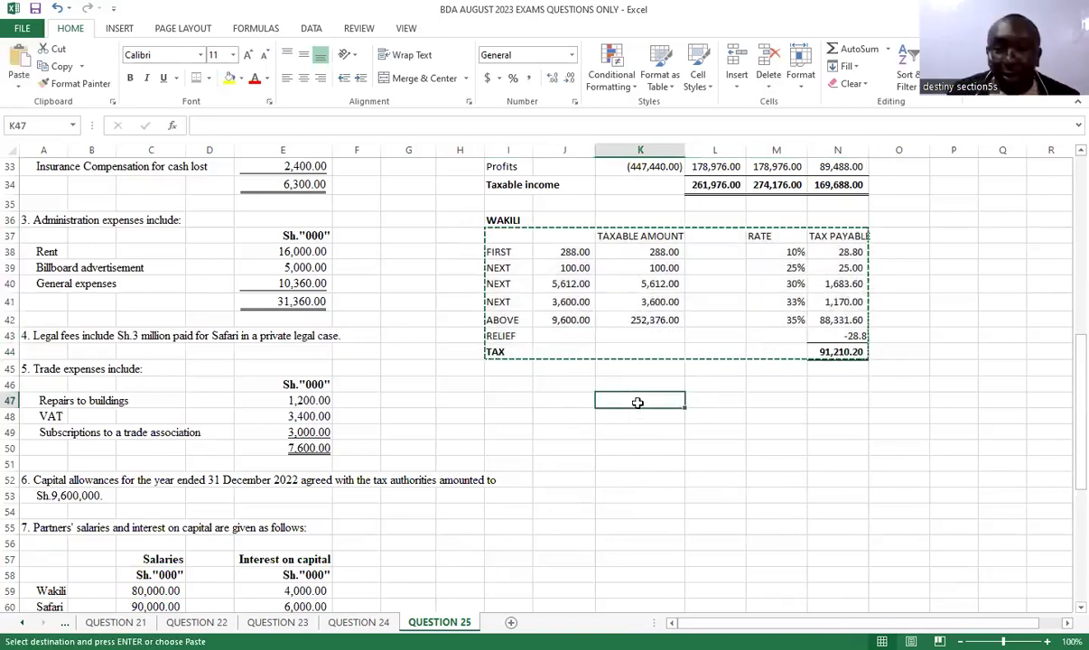
key(ctrl+v)
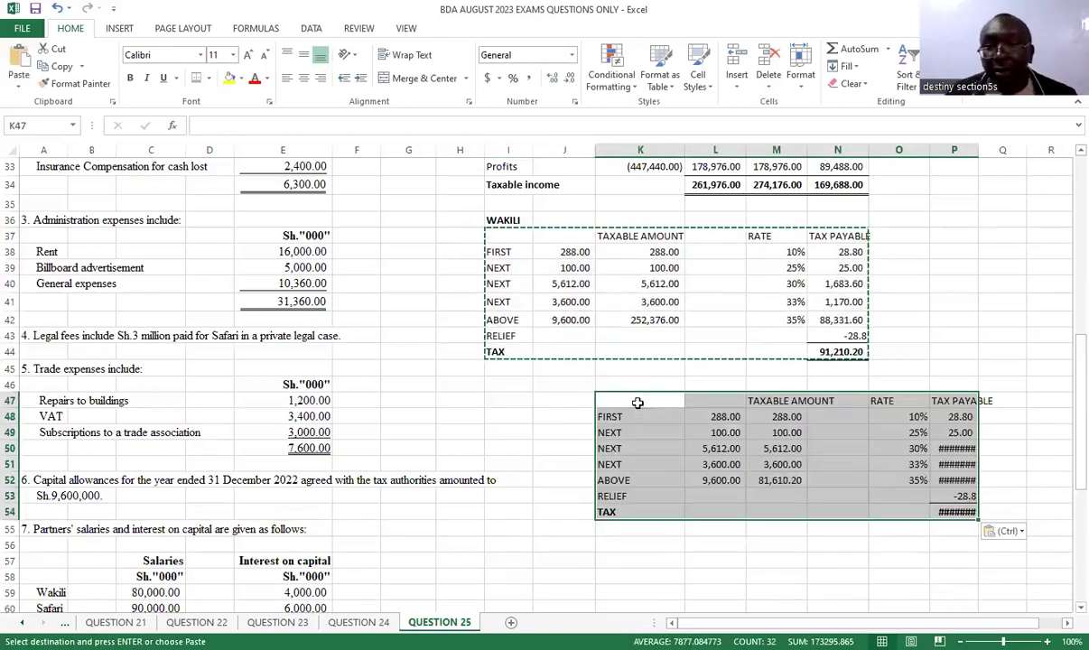
click(886, 573)
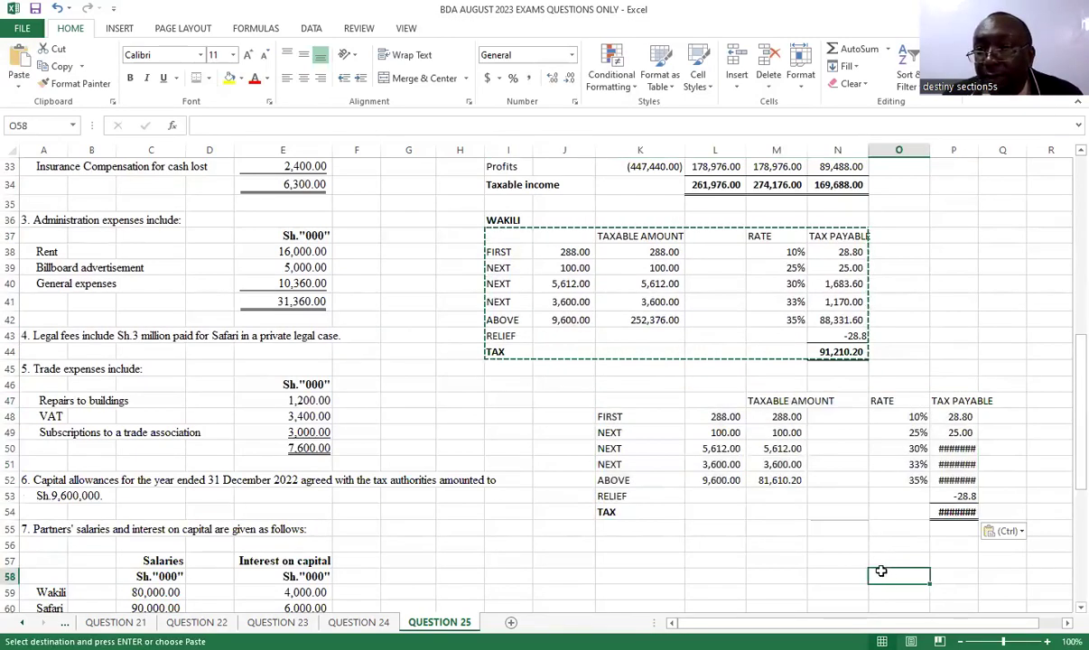
Step: Enter the second partner's name in capitals as the heading in K46, above the copied tax table
click(618, 385)
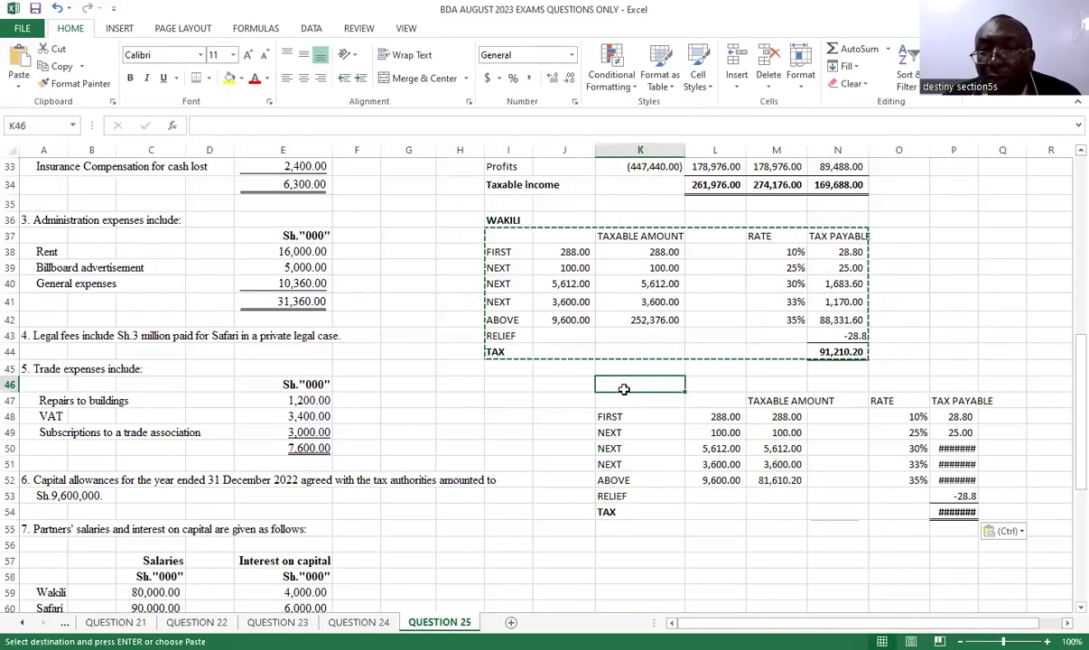
scroll(618, 381, up, 2)
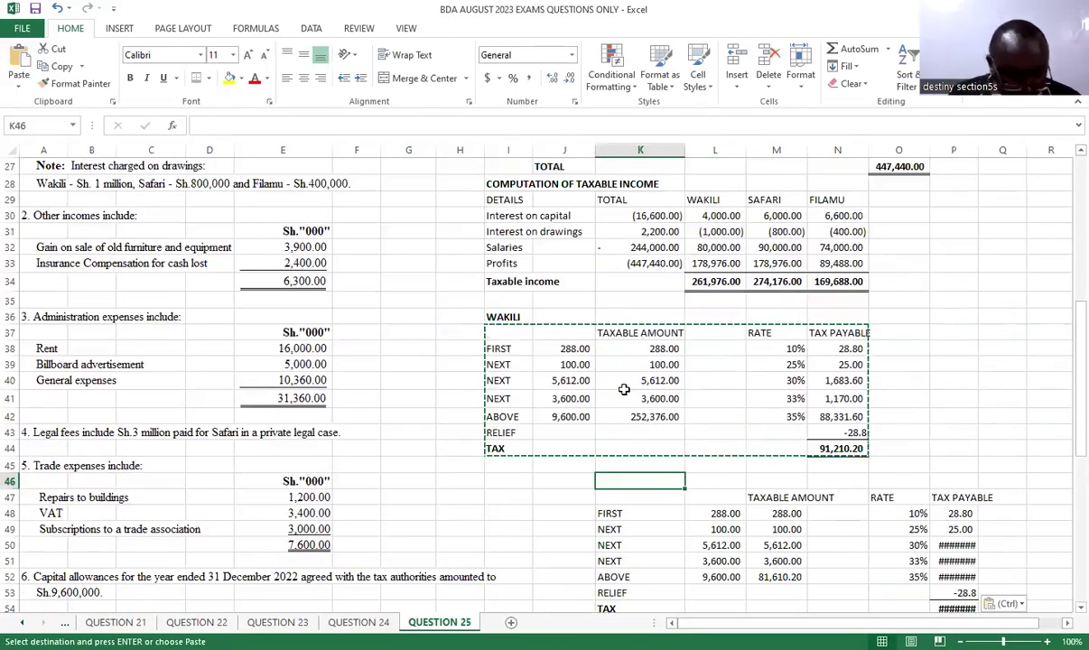
key(Escape)
text(SAFARI)
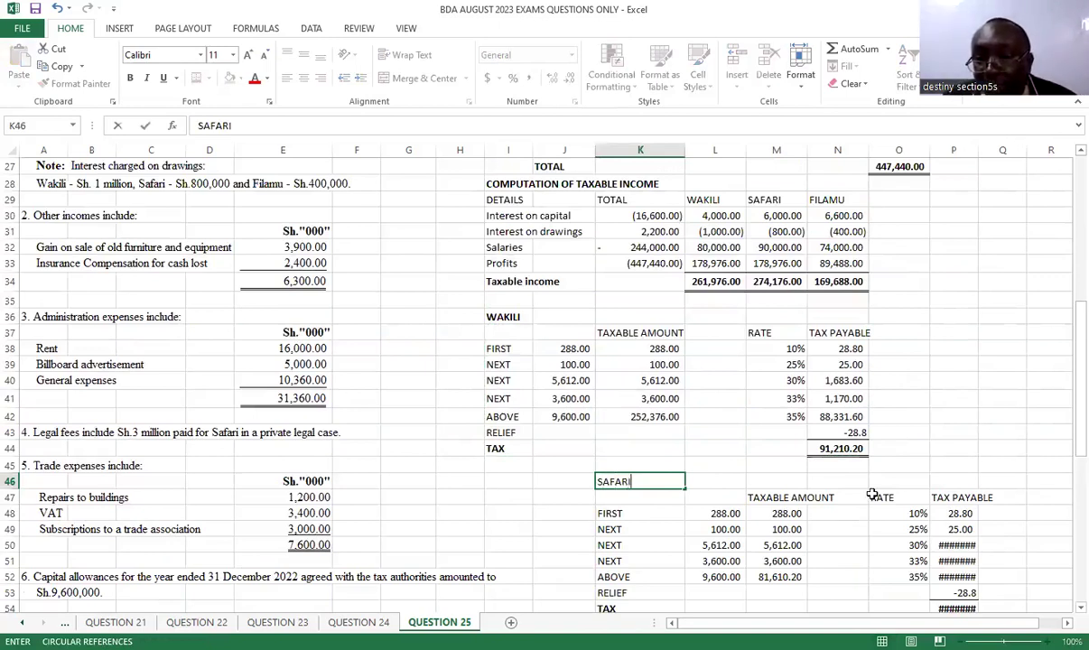
scroll(871, 495, down, 2)
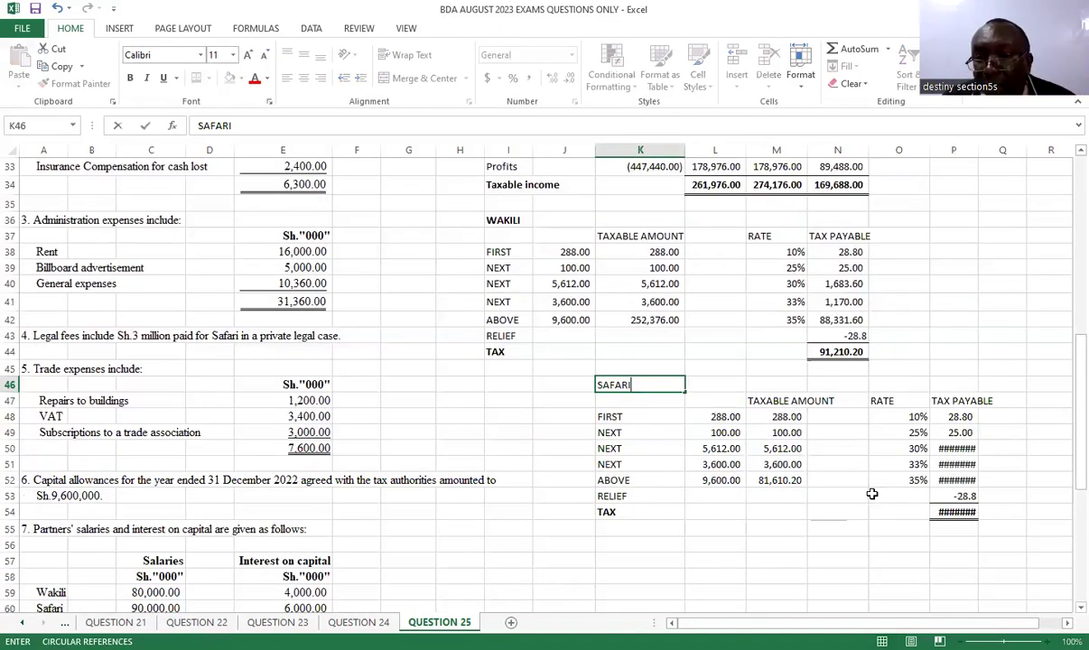
Step: Set the second partner's ABOVE band taxable amount in M52 to =M34-L52
click(780, 483)
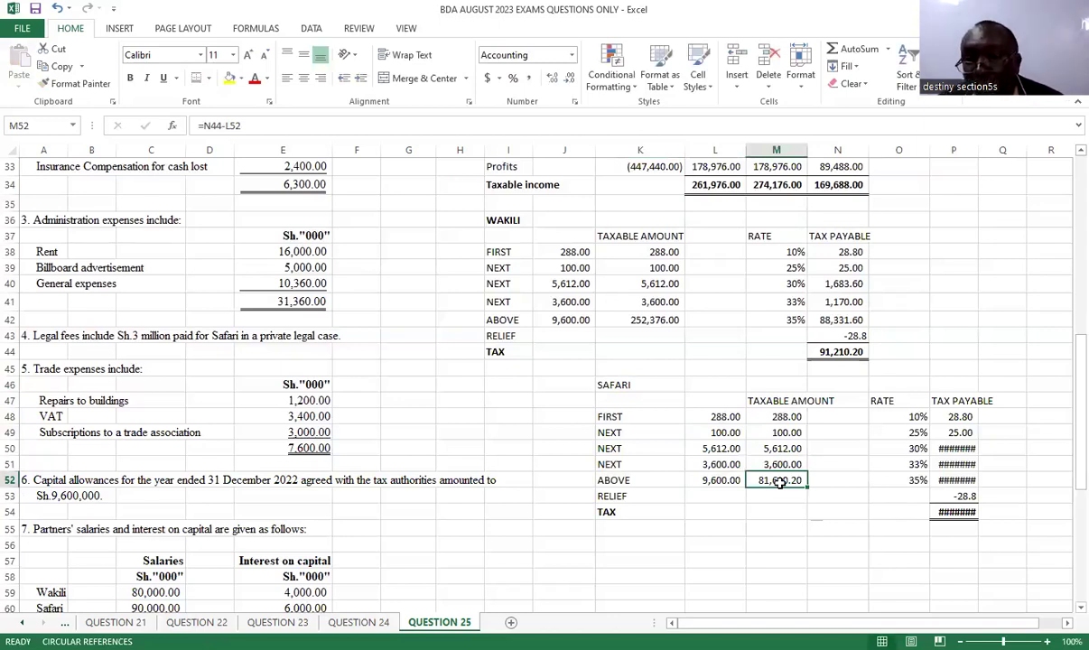
text(=)
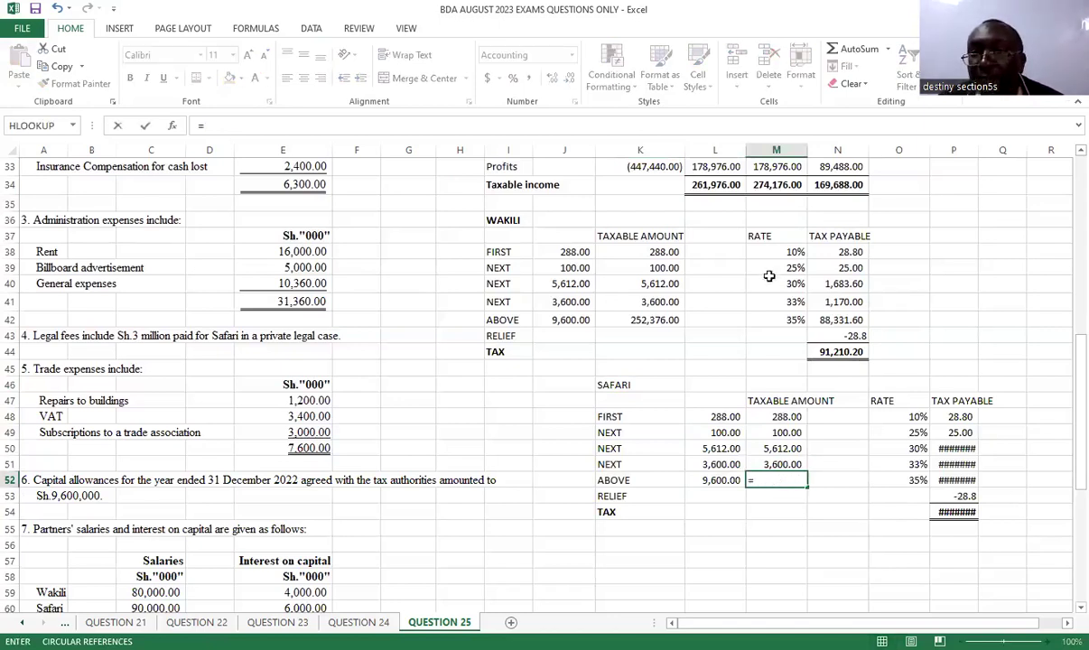
click(773, 184)
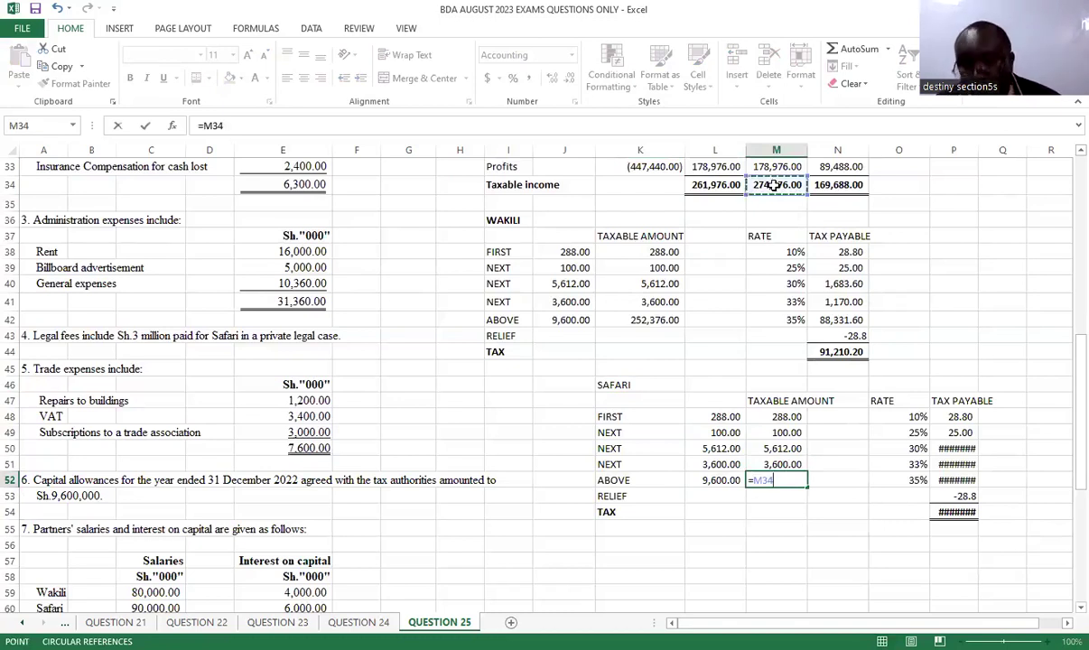
text(-)
click(710, 480)
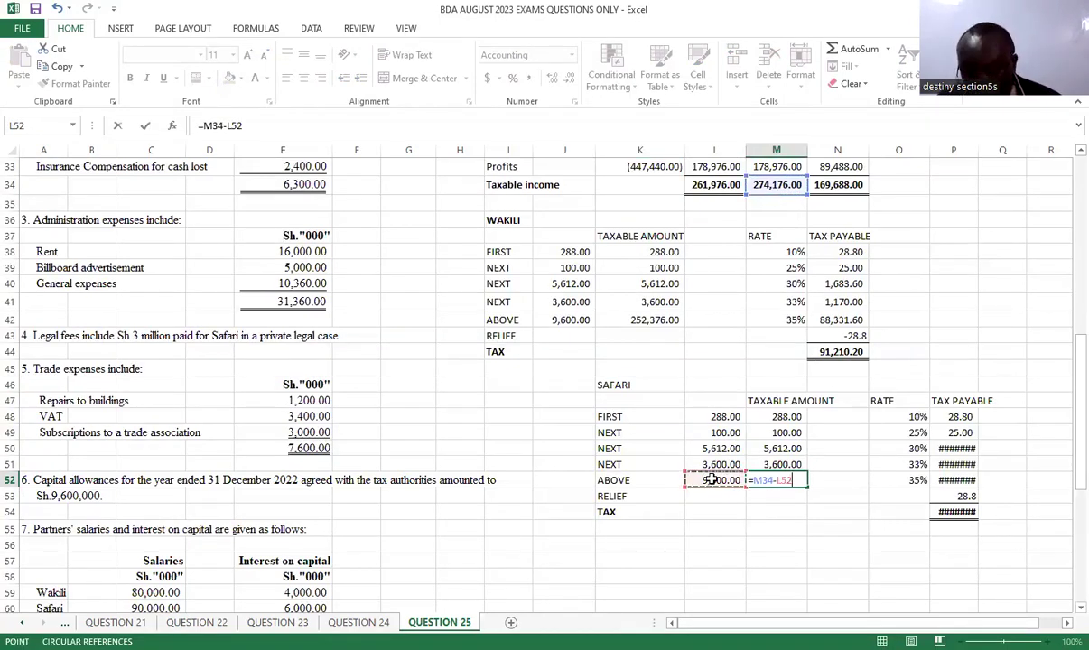
key(Return)
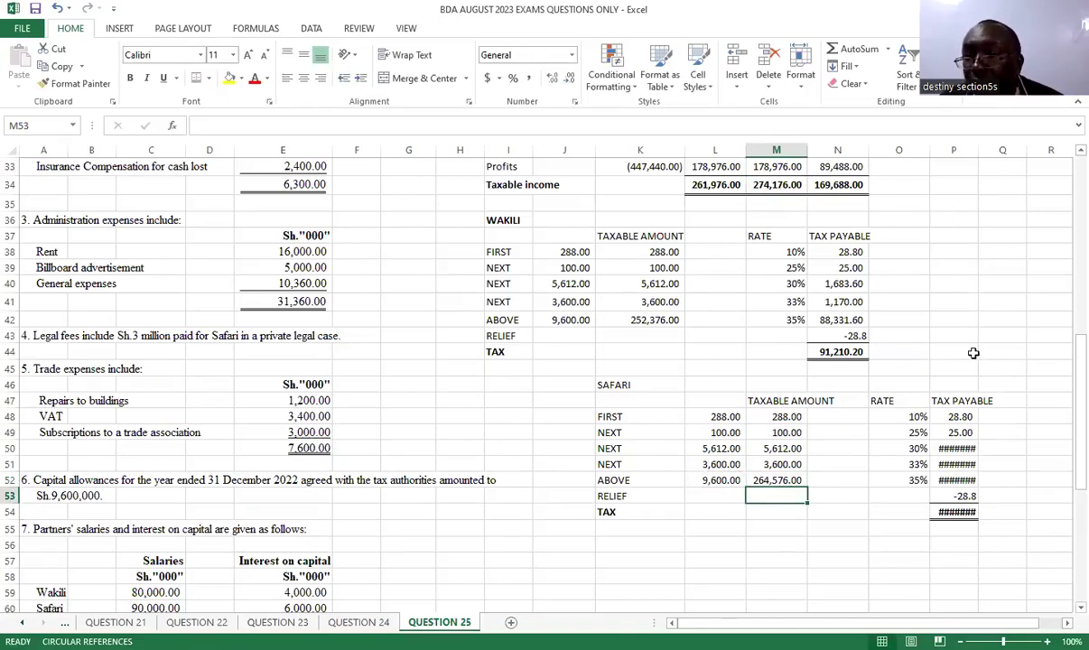
Step: Widen column P so the tax payable amounts fit, and bold the second partner's name heading in K46
click(961, 433)
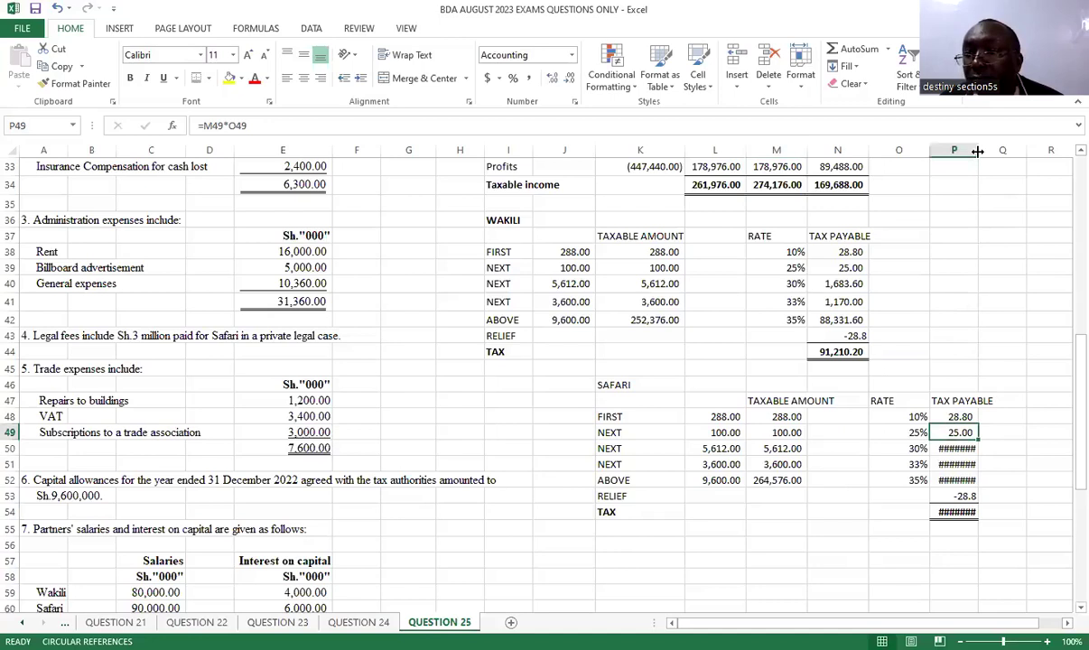
drag(978, 150, 1002, 150)
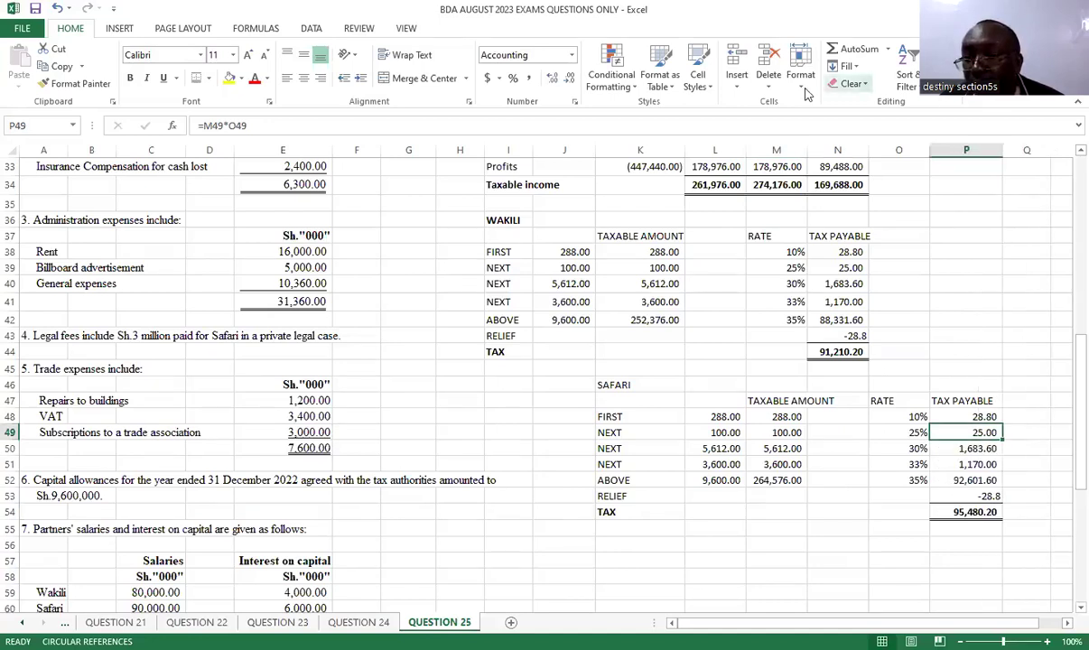
click(943, 541)
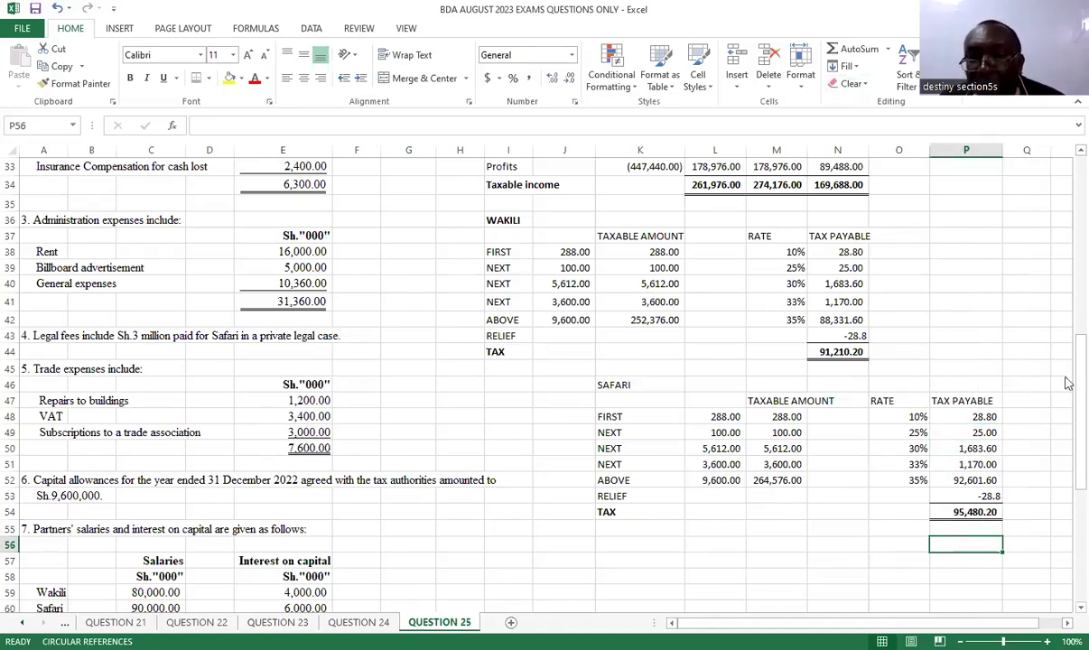
click(612, 385)
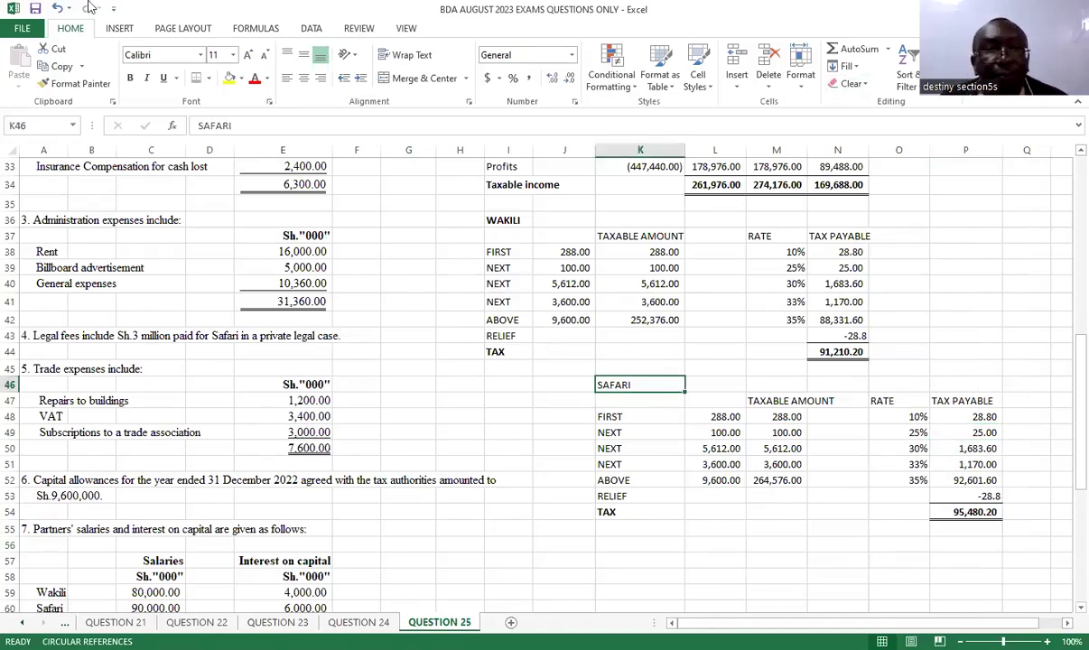
click(130, 78)
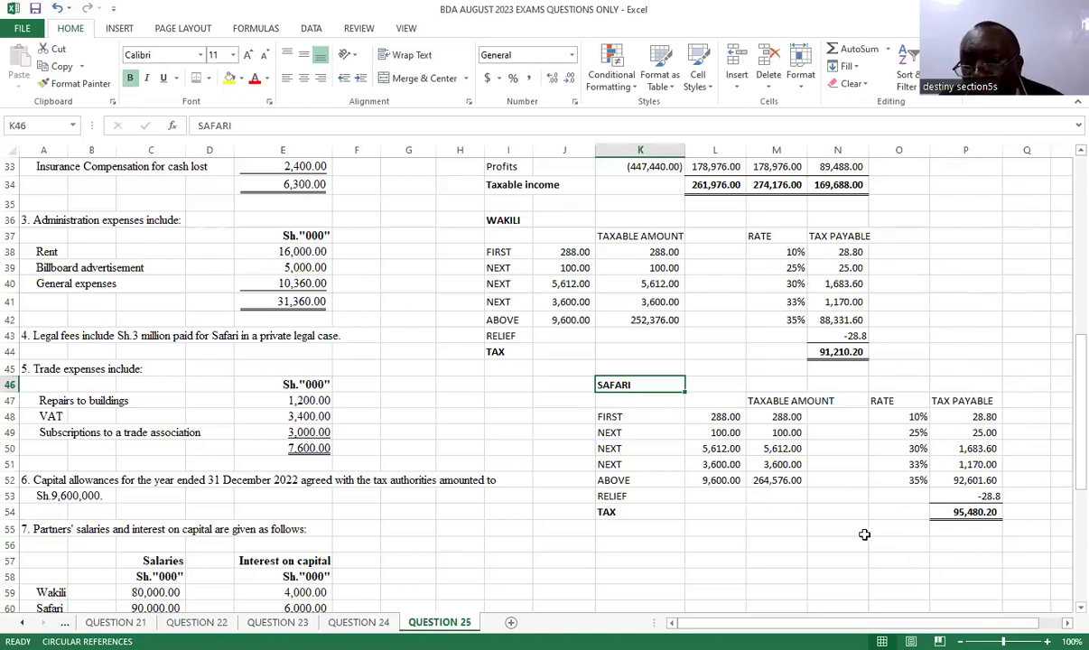
Step: Copy the second partner's tax table K47:P54 and paste it below, starting at K57
scroll(864, 535, down, 2)
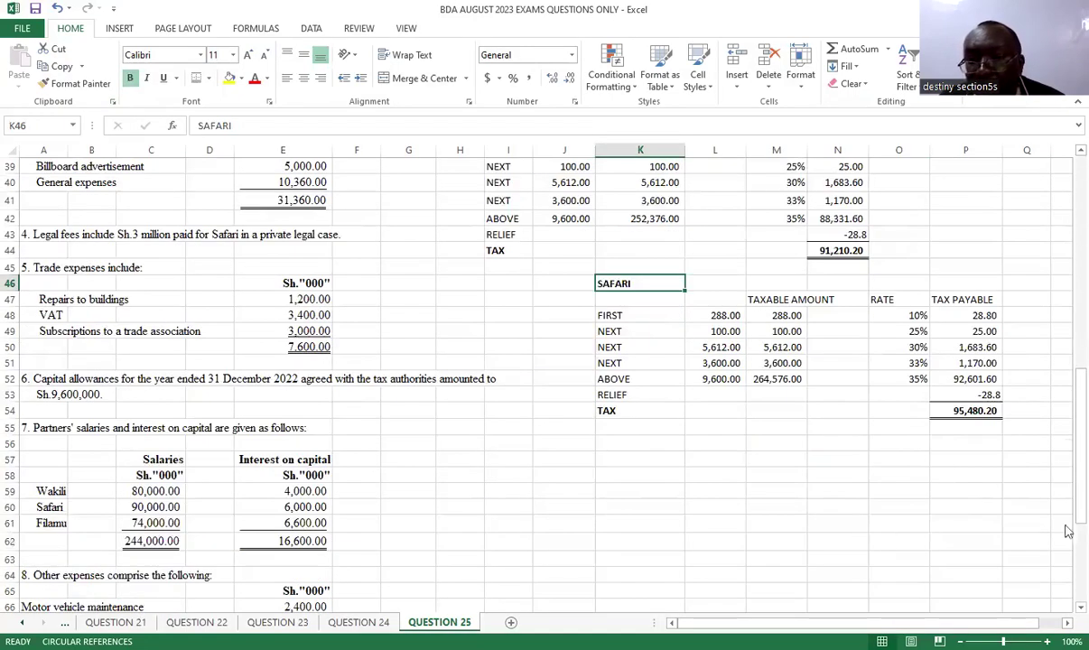
click(642, 443)
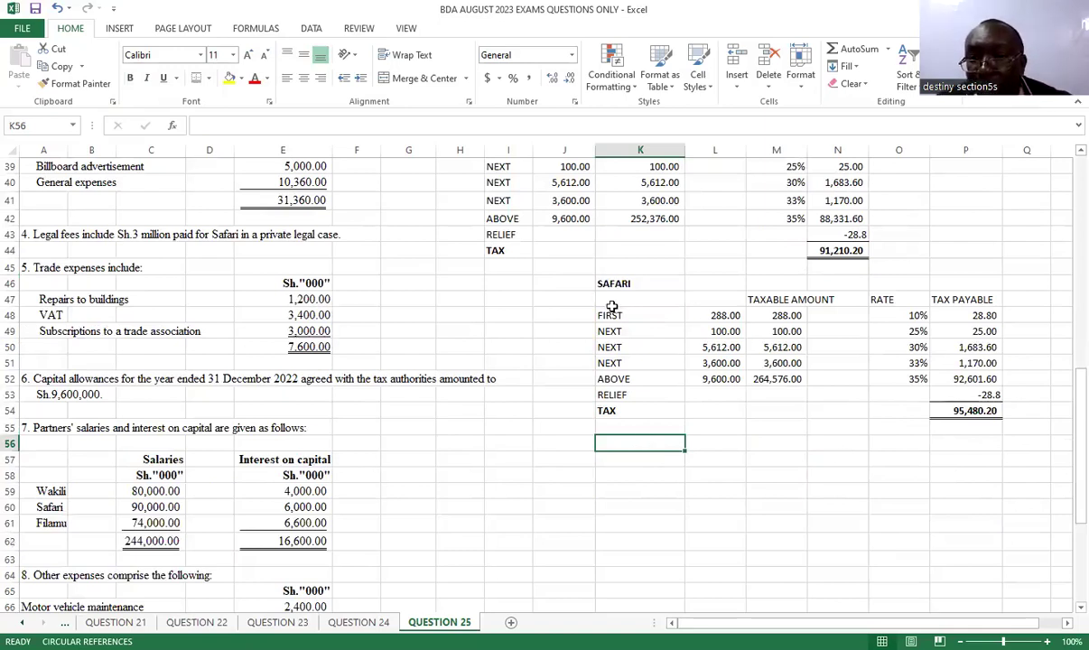
drag(612, 300, 967, 408)
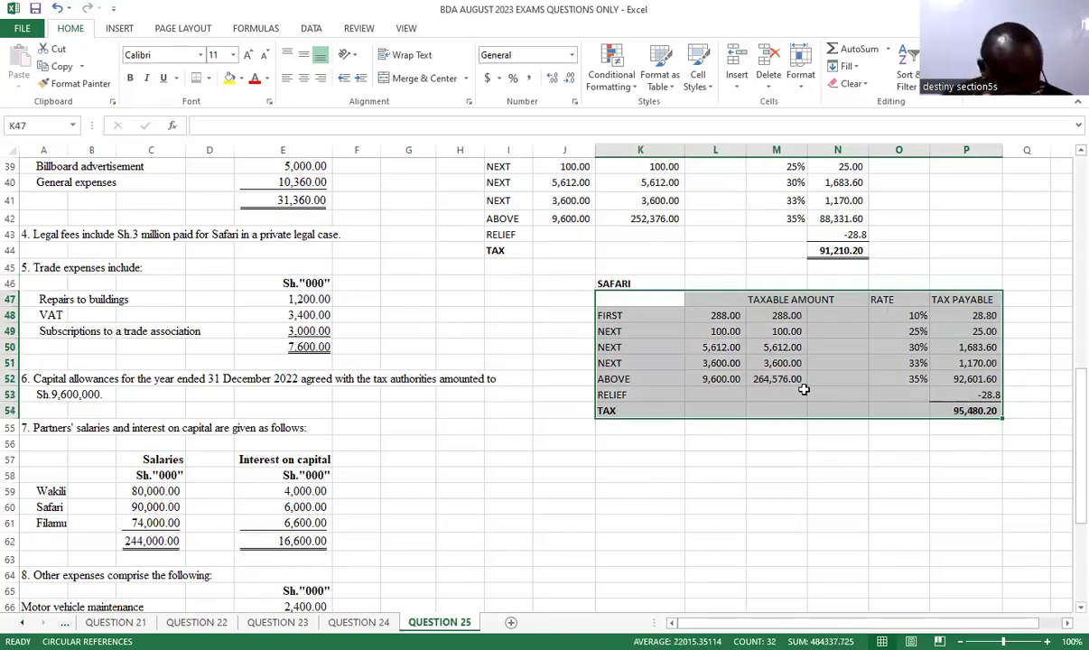
key(ctrl+c)
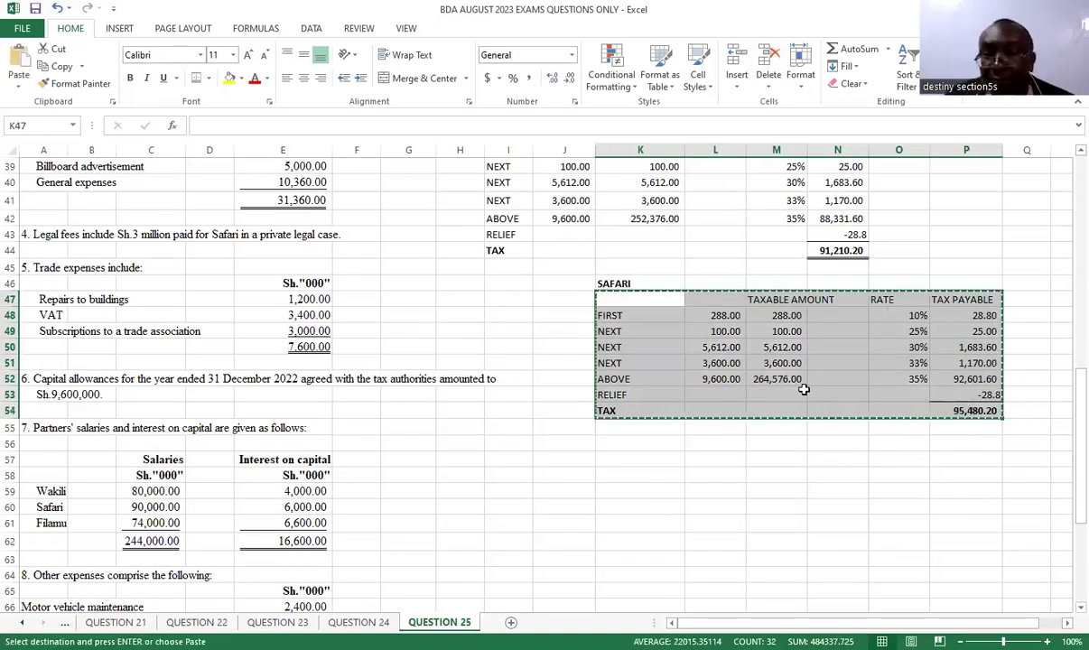
click(631, 461)
key(ctrl+v)
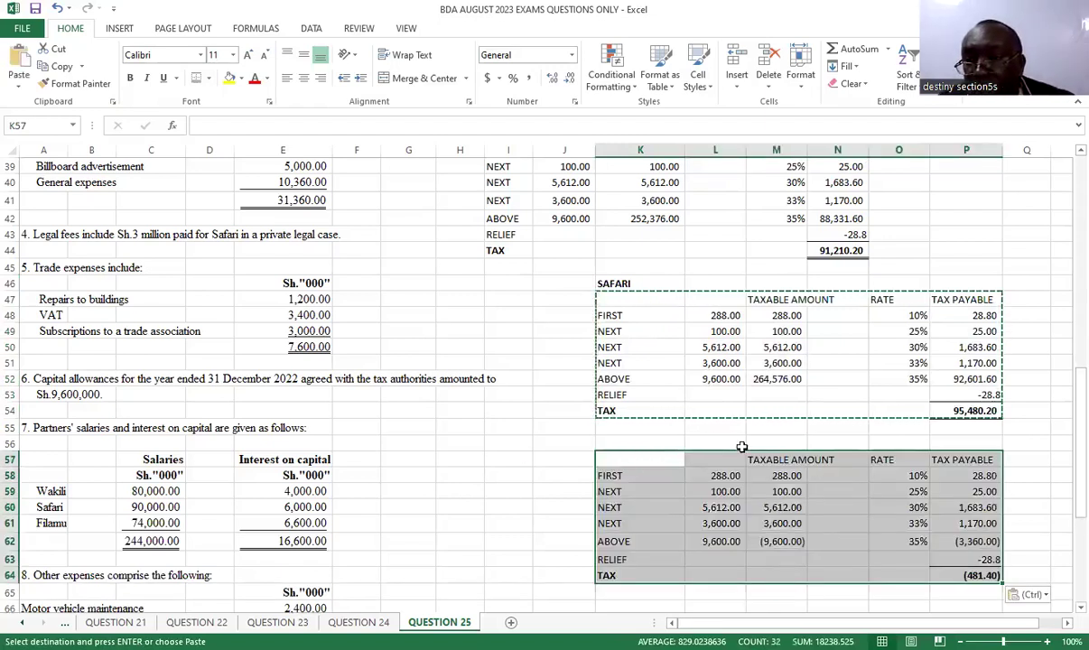
Step: Enter the third partner's name in capitals as a bold heading in K56, above the newly copied tax table
click(627, 444)
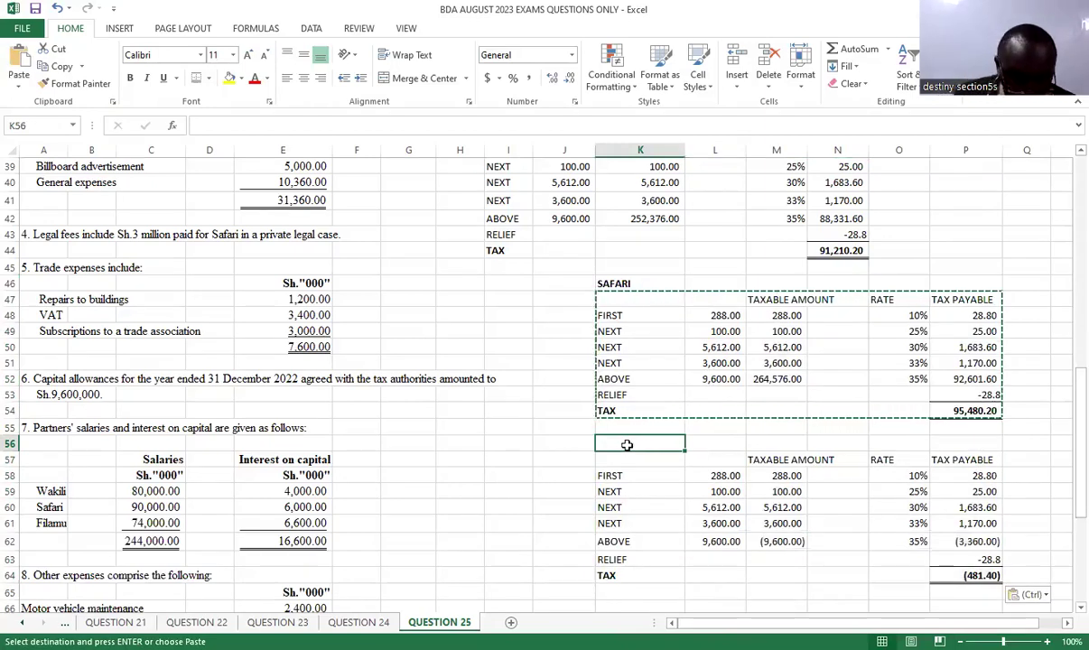
text(FI)
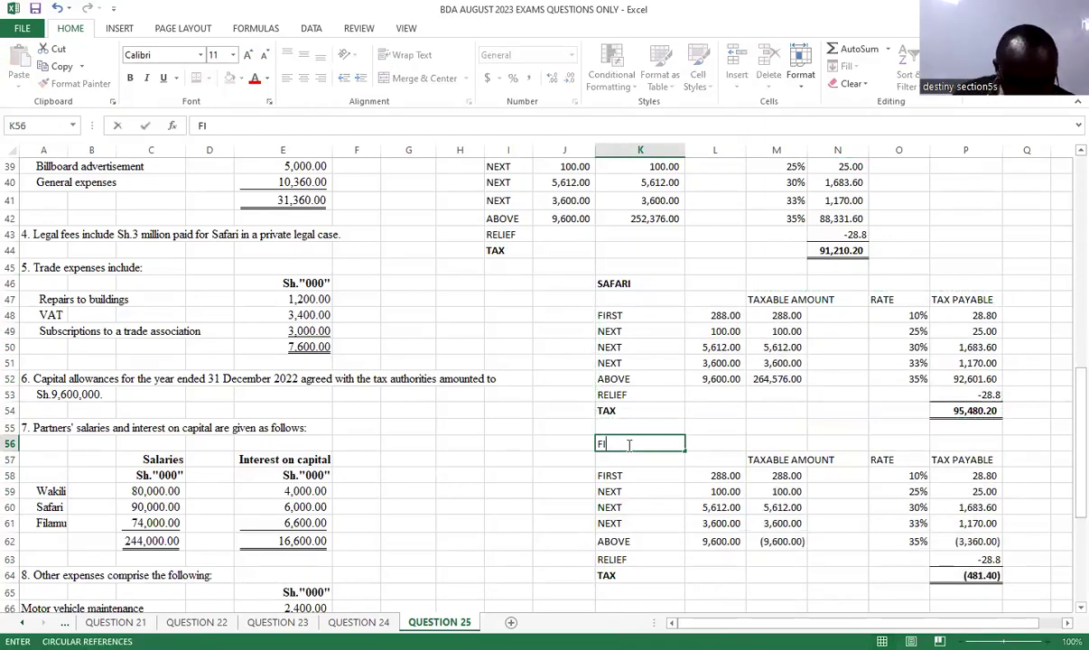
text(LAMU)
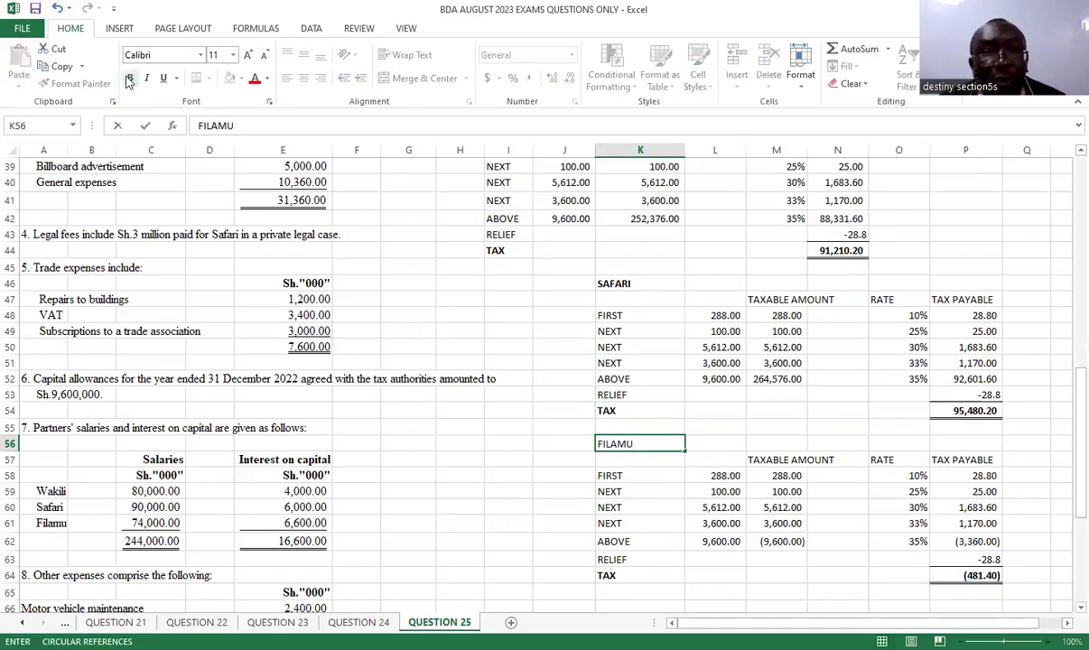
click(709, 558)
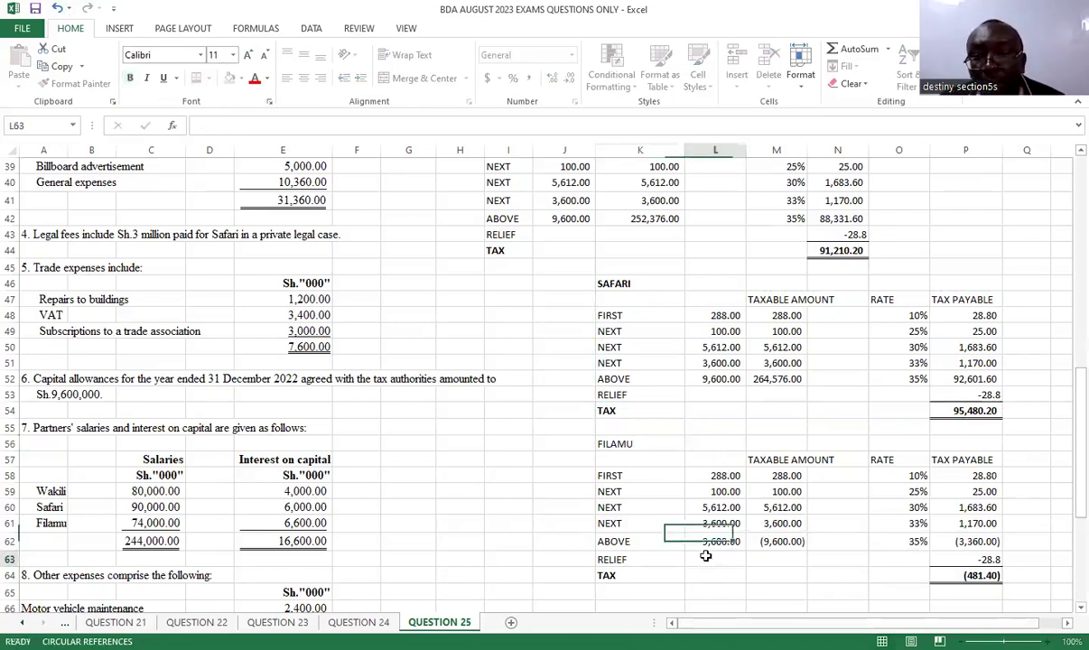
click(625, 445)
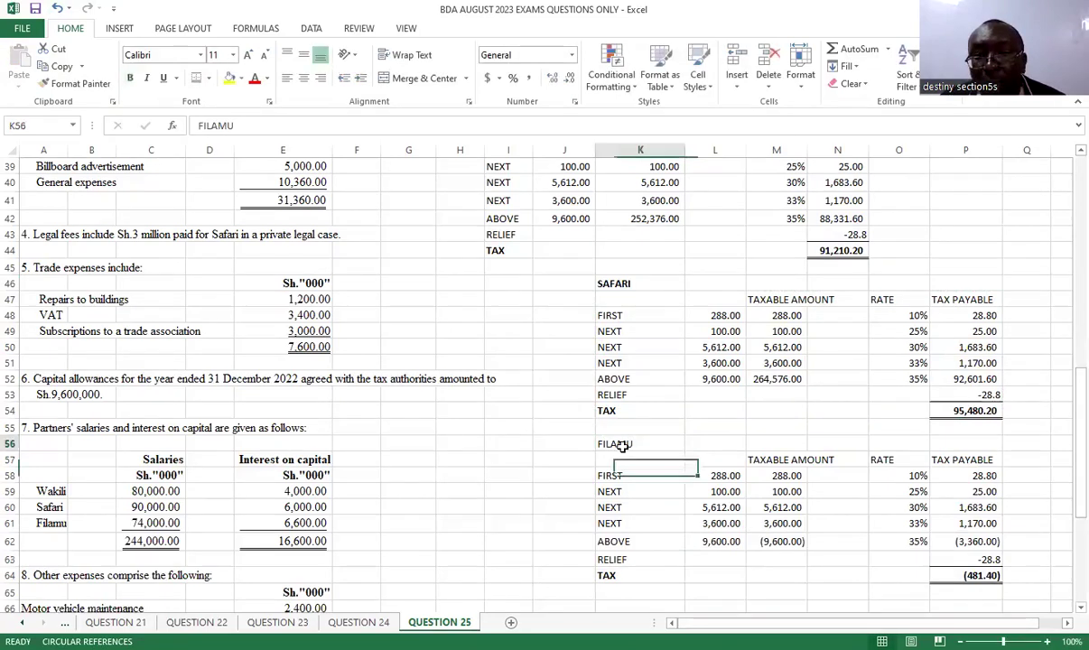
click(131, 79)
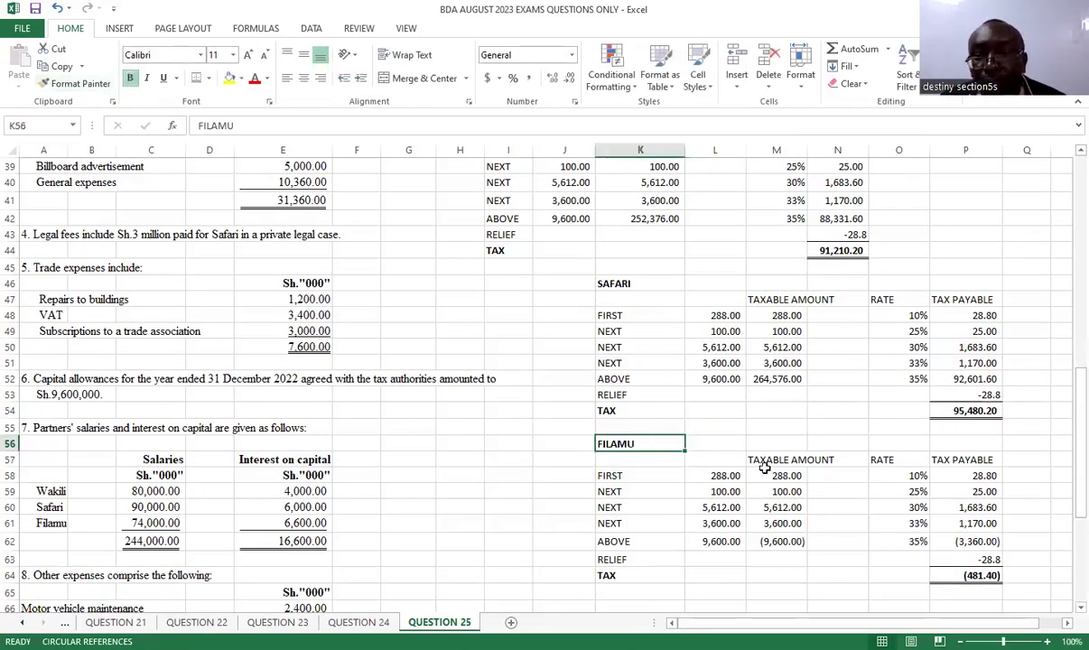
Step: Set the third partner's ABOVE band taxable amount in M62 to =N34-L62
click(793, 549)
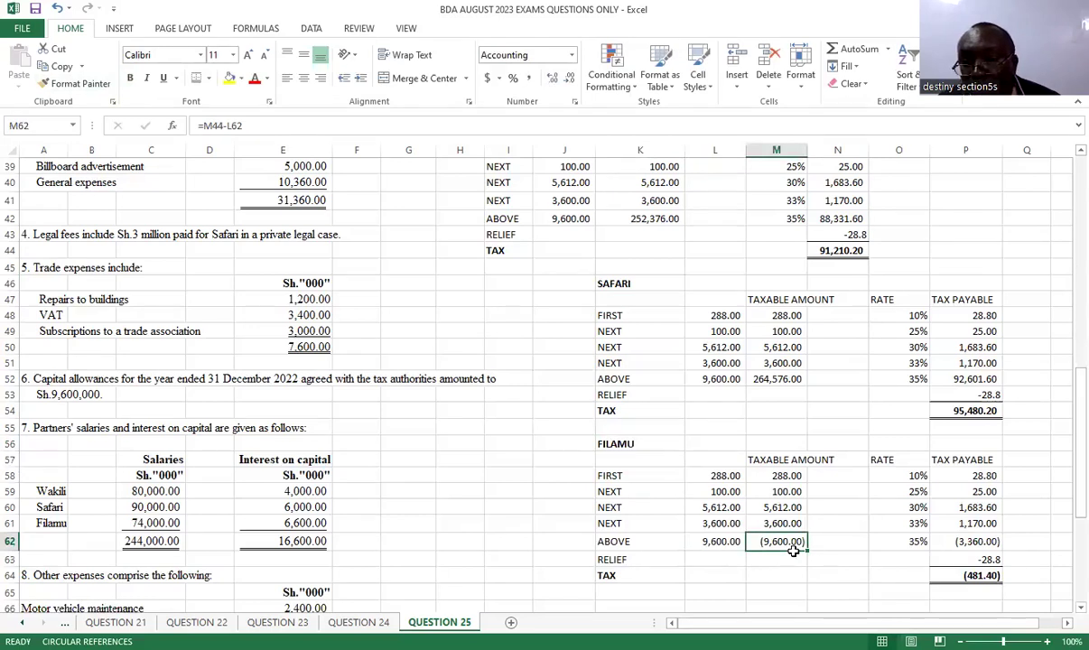
text(=)
scroll(793, 549, up, 5)
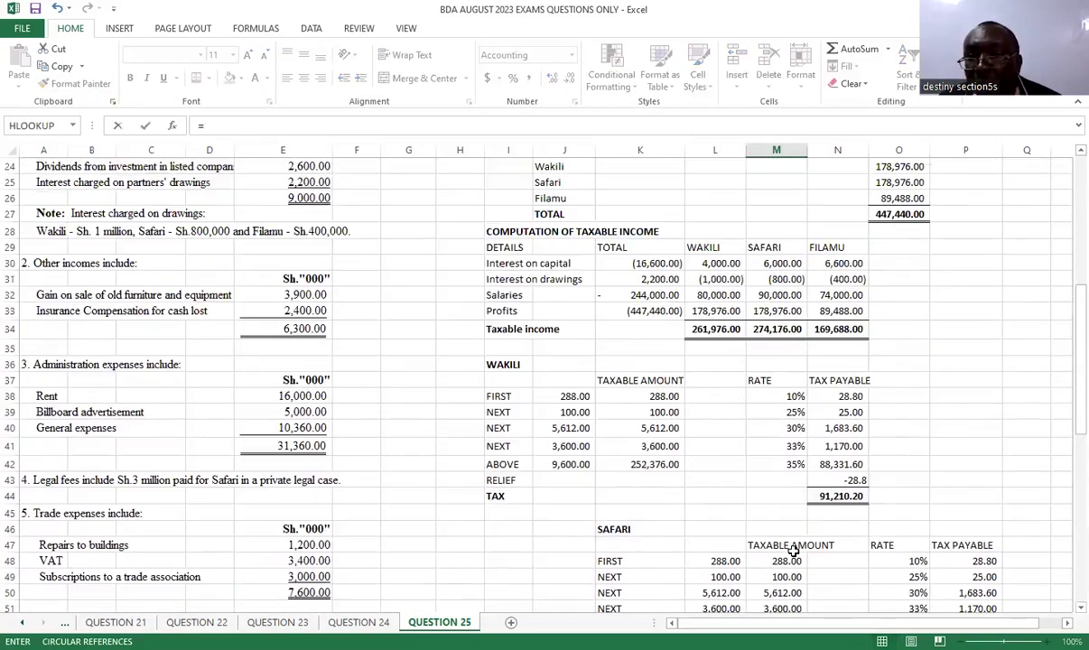
click(837, 330)
text(-)
scroll(816, 450, down, 5)
click(701, 543)
key(Return)
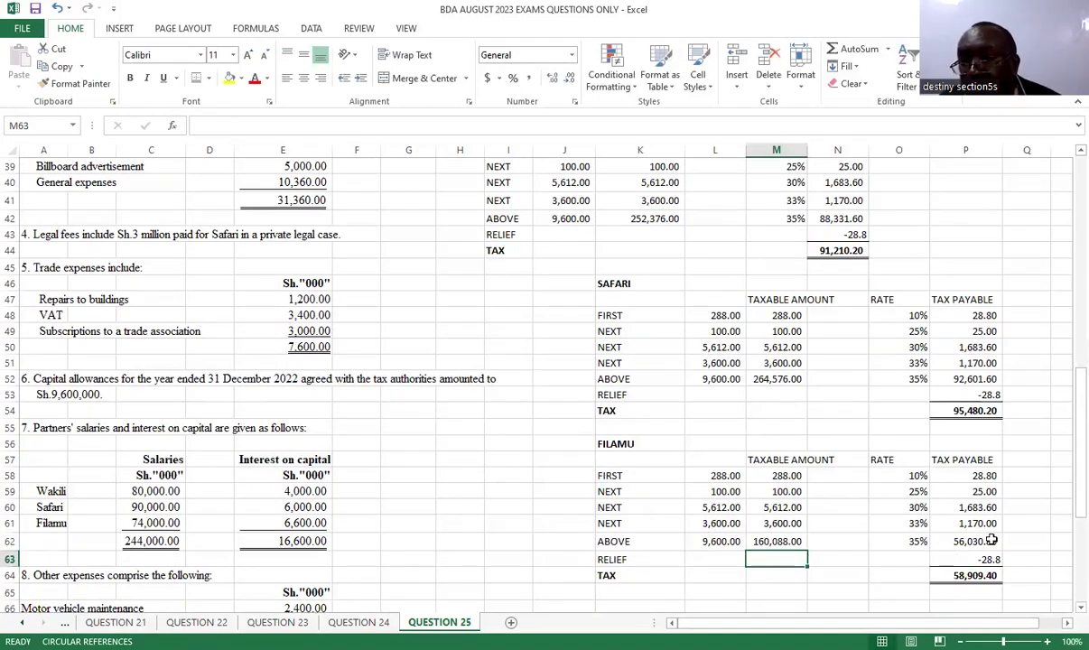
scroll(991, 539, down, 2)
scroll(991, 539, up, 3)
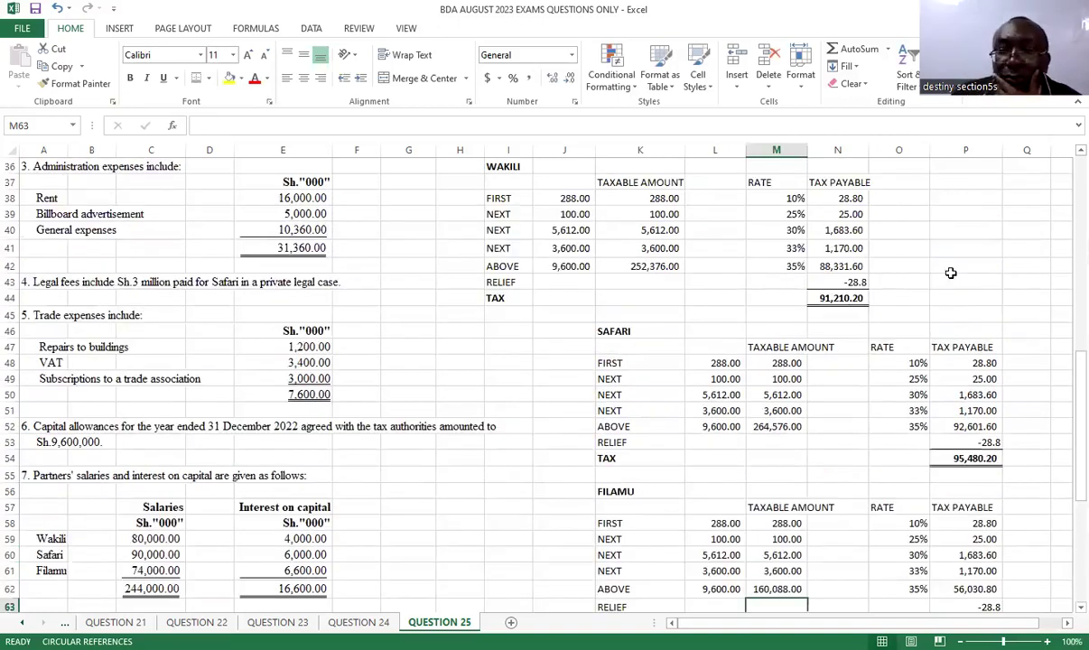
scroll(647, 448, down, 1)
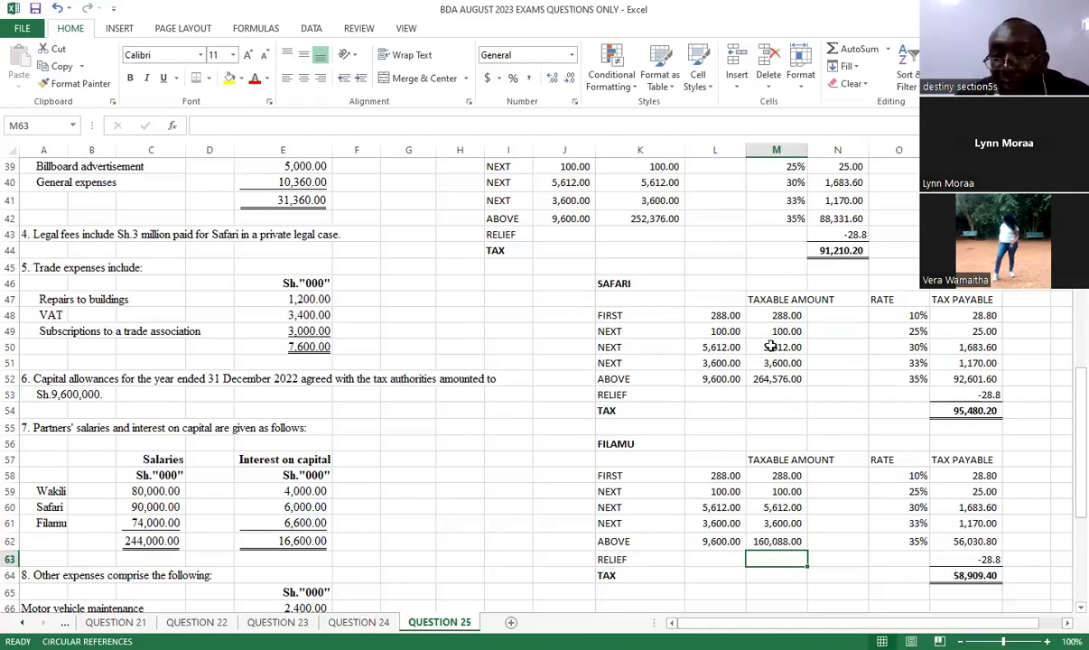
scroll(869, 460, up, 2)
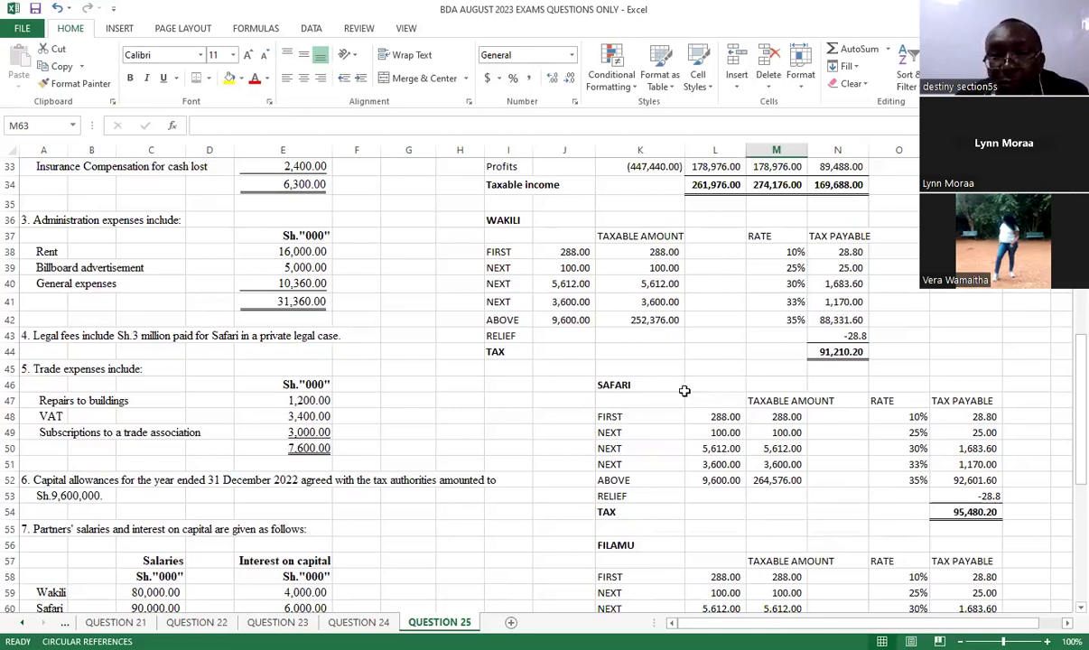
scroll(684, 391, up, 6)
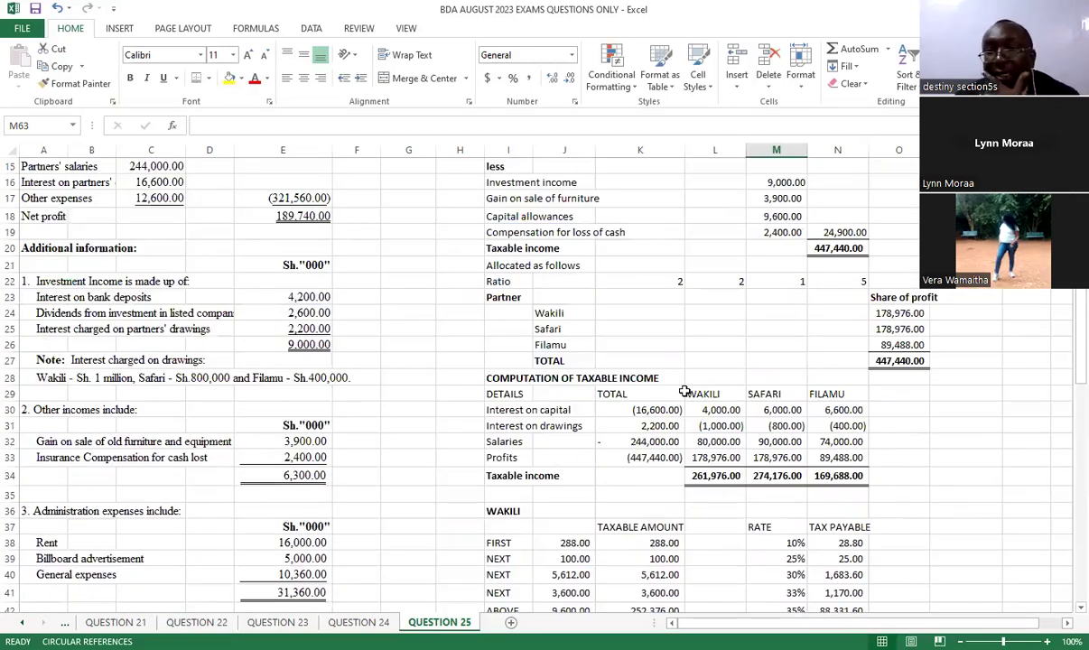
scroll(684, 391, down, 4)
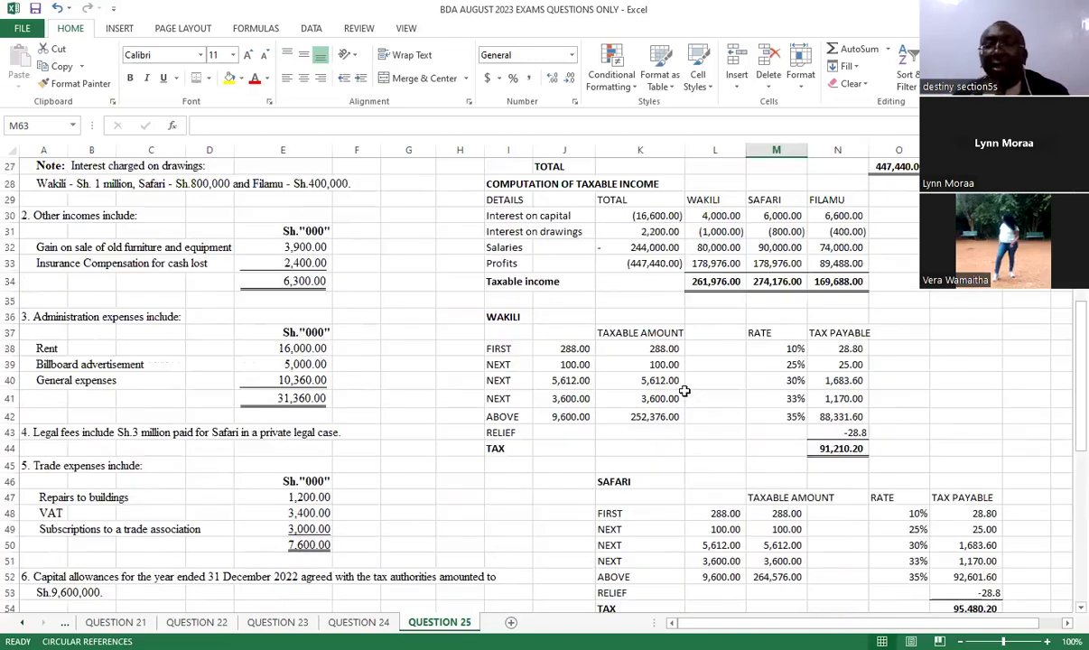